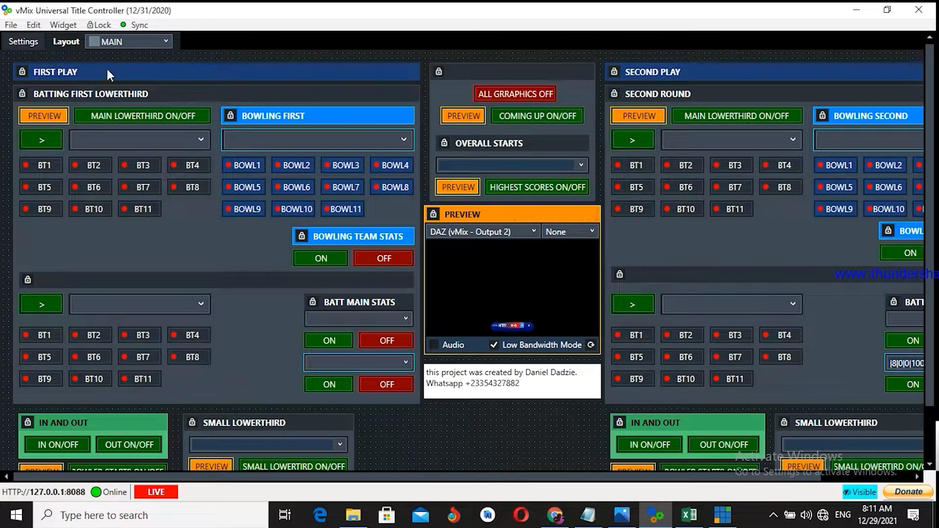
Look over the data source widgets in the DATA layout and return to the MAIN layout
{"action": "left_click", "coordinate": [165, 43]}
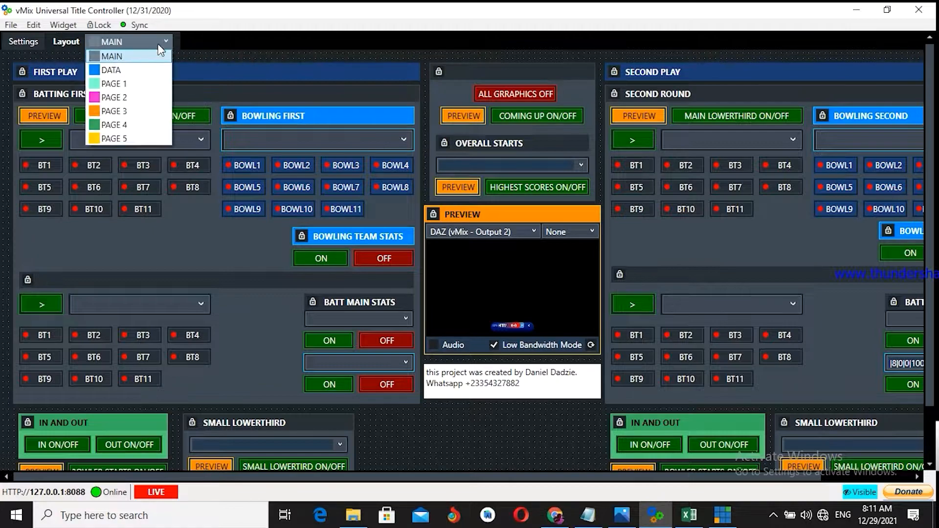
{"action": "left_click", "coordinate": [135, 71]}
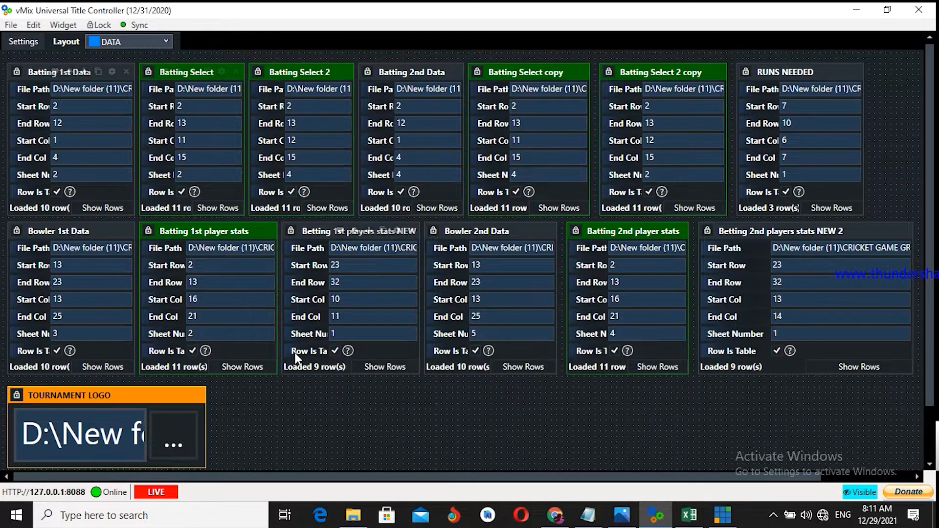
{"action": "left_click", "coordinate": [139, 42]}
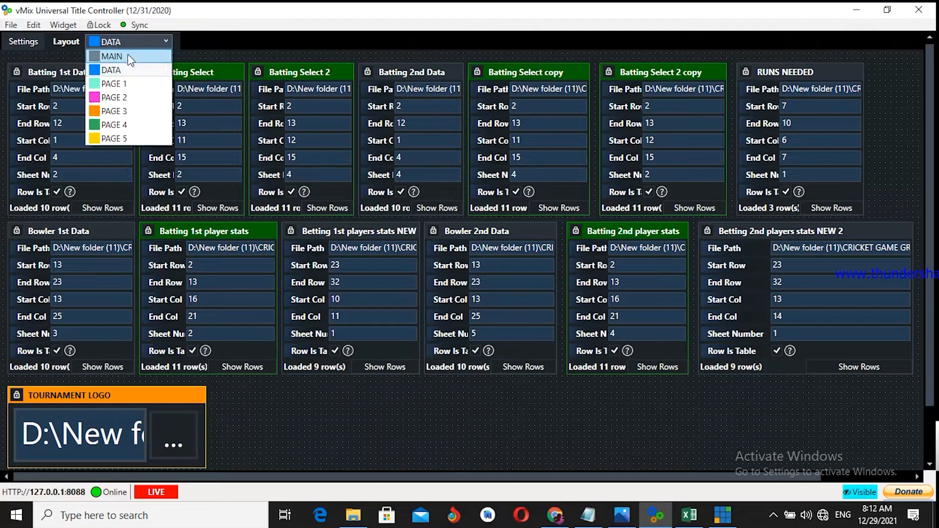
{"action": "left_click", "coordinate": [128, 54]}
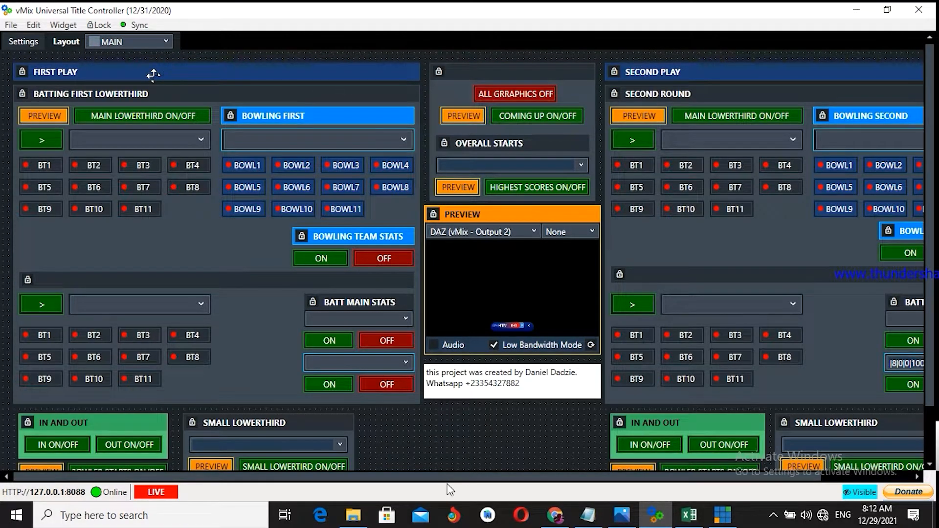
{"action": "mouse_move", "coordinate": [447, 478]}
{"action": "left_mouse_down"}
{"action": "mouse_move", "coordinate": [560, 484]}
{"action": "mouse_move", "coordinate": [446, 485]}
{"action": "left_mouse_up"}
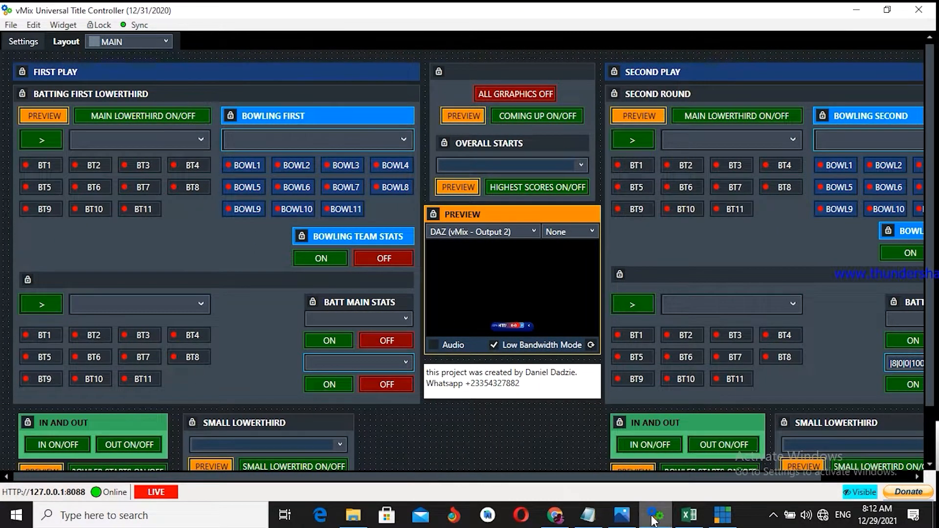
Switch to the mixv cricket data.xlsx workbook in Excel, view its Dashboard sheet, and return to vMix Universal Title Controller
{"action": "left_click", "coordinate": [690, 515]}
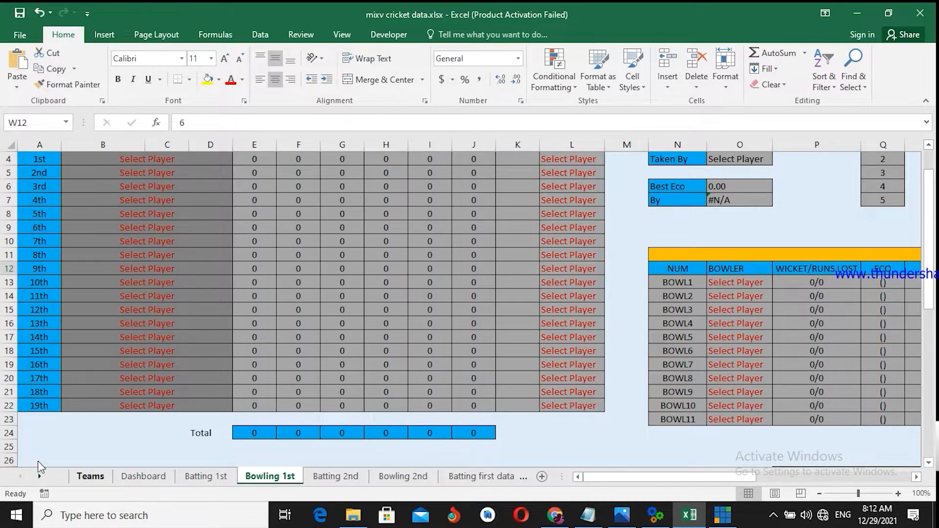
{"action": "left_click", "coordinate": [90, 477]}
{"action": "left_click", "coordinate": [152, 482]}
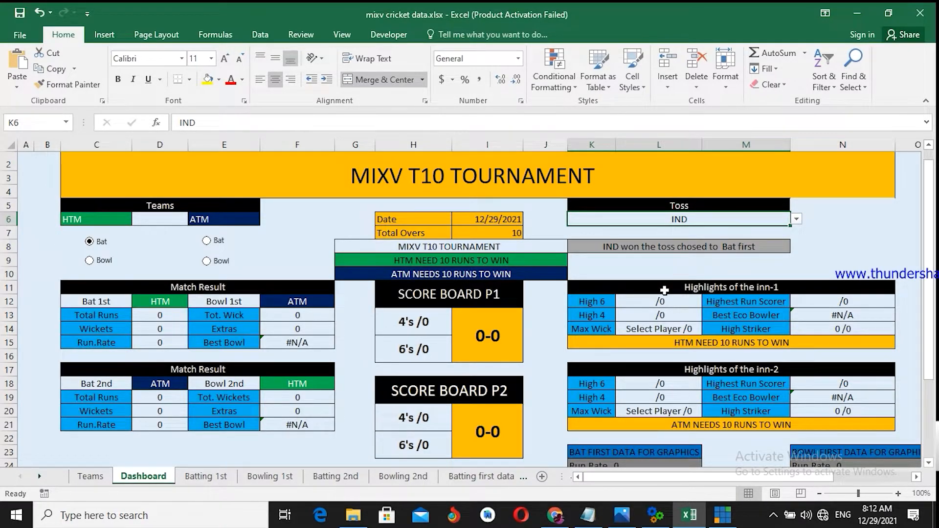
{"action": "left_click", "coordinate": [647, 523]}
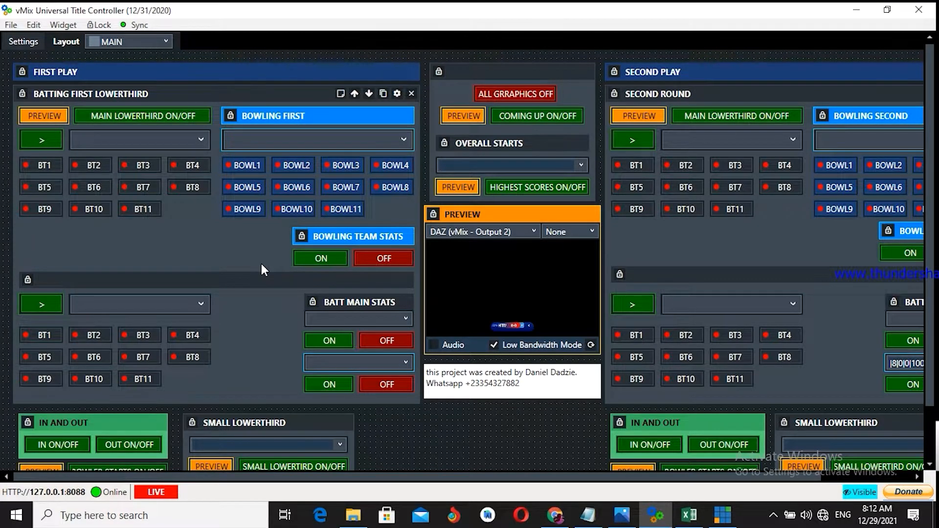
Switch to the cricket workbook in Excel and collapse the ribbon to give the Dashboard sheet more room
{"action": "left_click", "coordinate": [689, 515]}
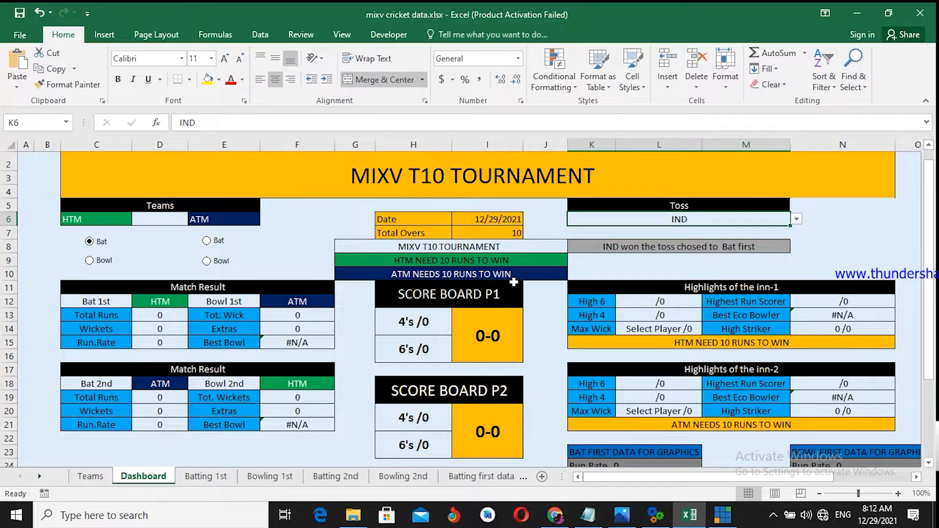
{"action": "left_click", "coordinate": [925, 102]}
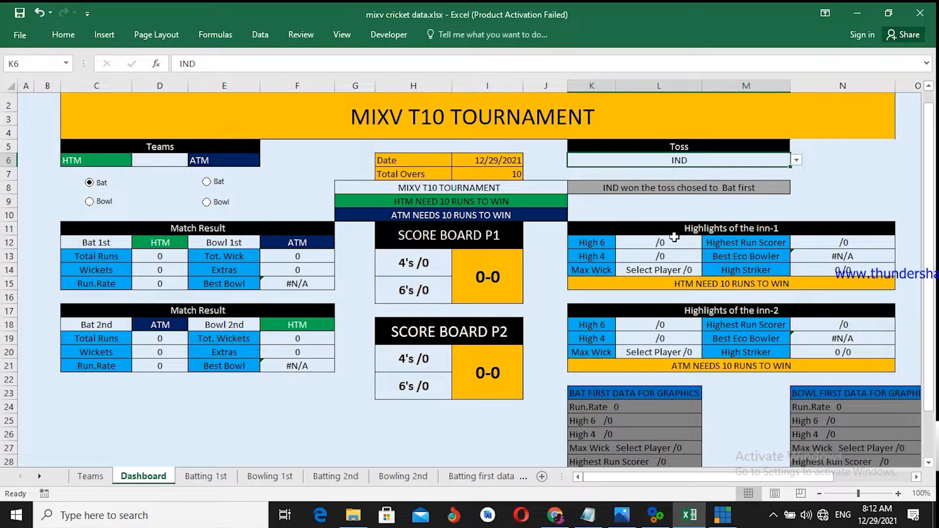
{"action": "left_click", "coordinate": [858, 13]}
{"action": "mouse_move", "coordinate": [723, 515]}
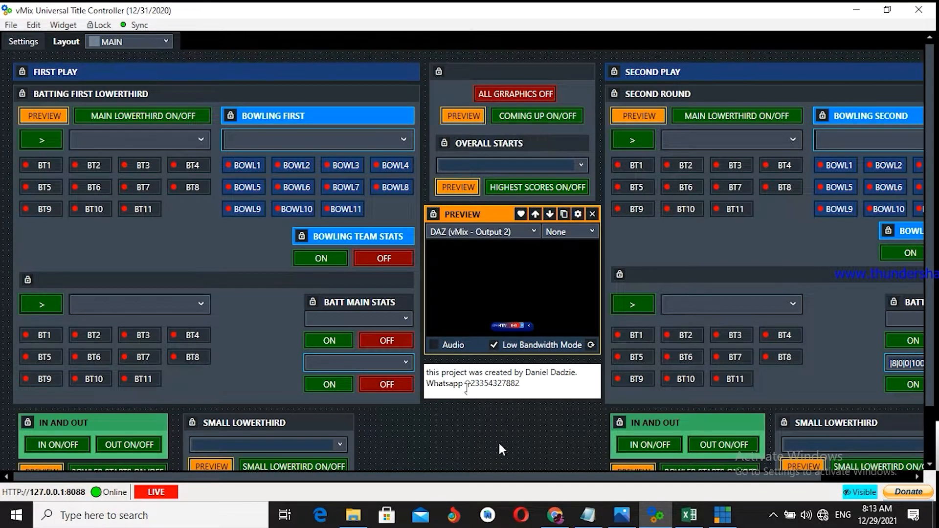
{"action": "mouse_move", "coordinate": [686, 523]}
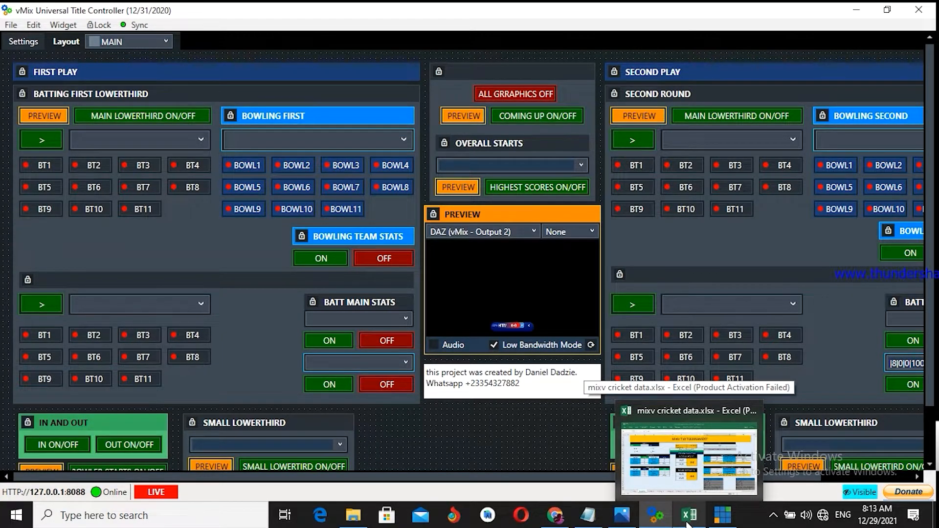
{"action": "left_click", "coordinate": [687, 523]}
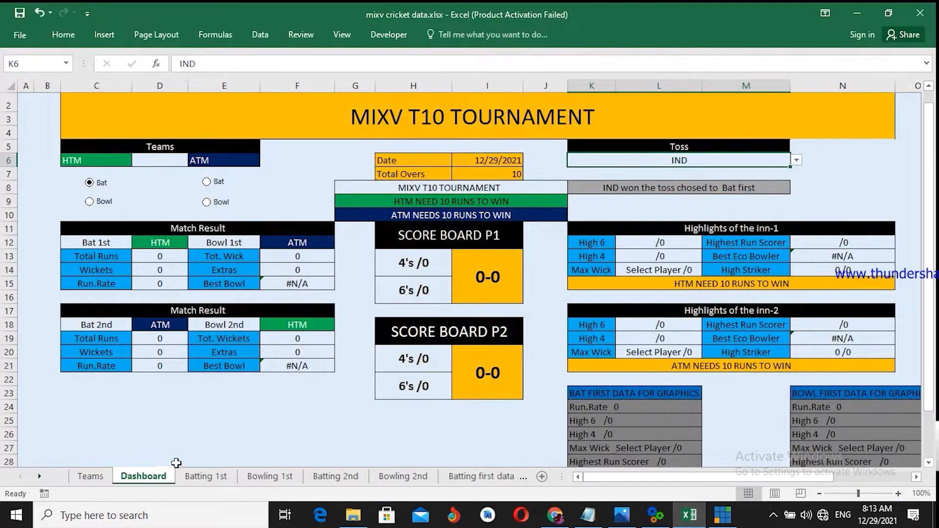
Review the player lists on the Teams sheet and the Total Overs cell on the Dashboard sheet
{"action": "left_click", "coordinate": [91, 476]}
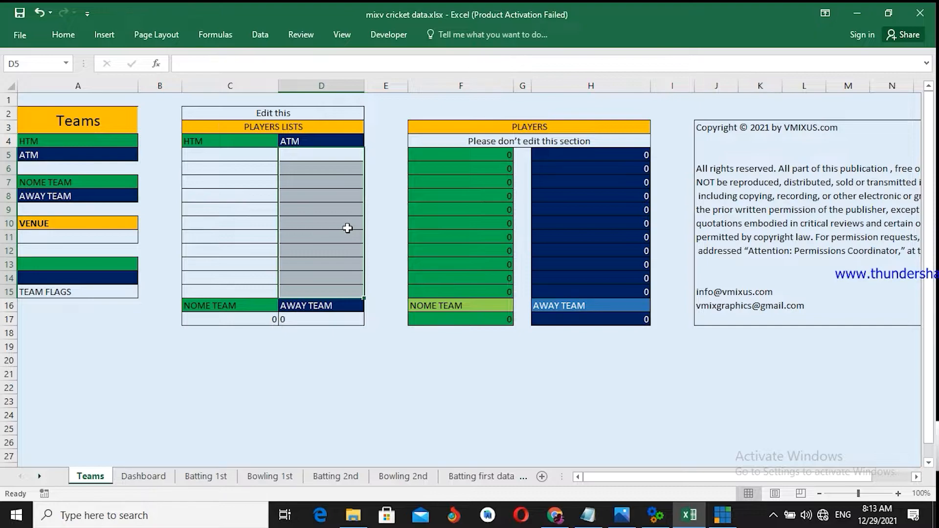
{"action": "left_click", "coordinate": [135, 414]}
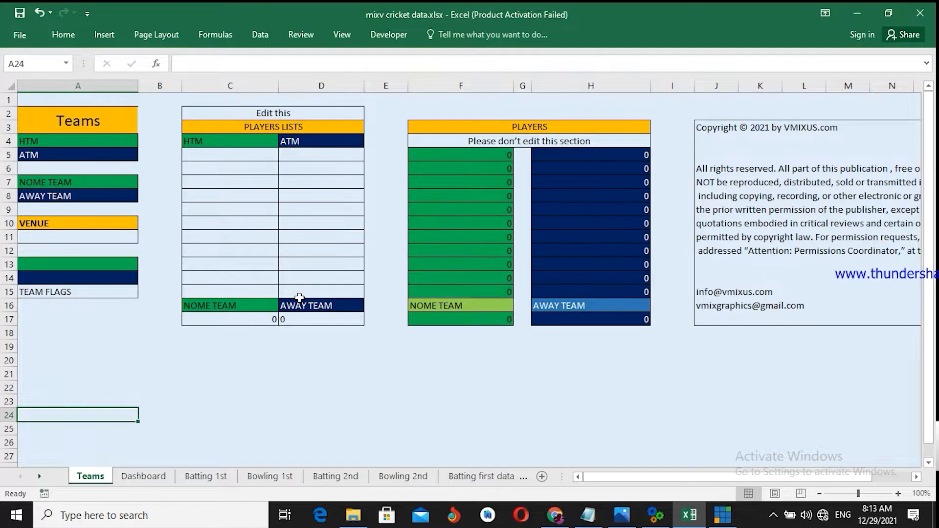
{"action": "left_click", "coordinate": [149, 479]}
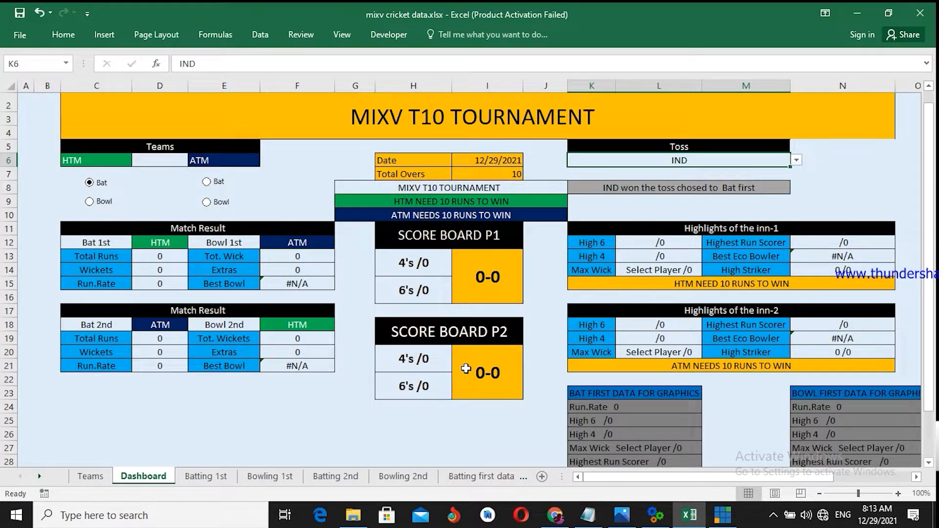
{"action": "left_click", "coordinate": [514, 175]}
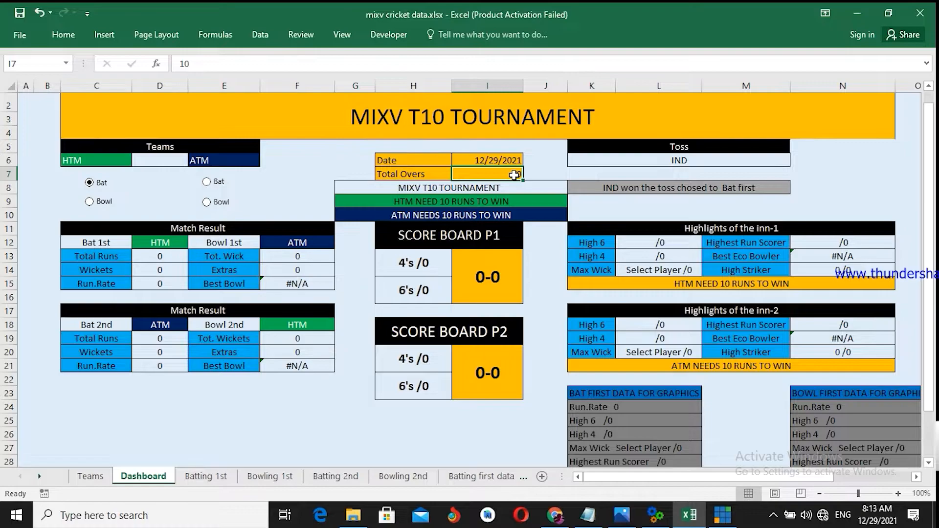
Examine the Batting 1st sheet and the score-entry table for all 20 overs on the Bowling 1st sheet
{"action": "left_click", "coordinate": [201, 479]}
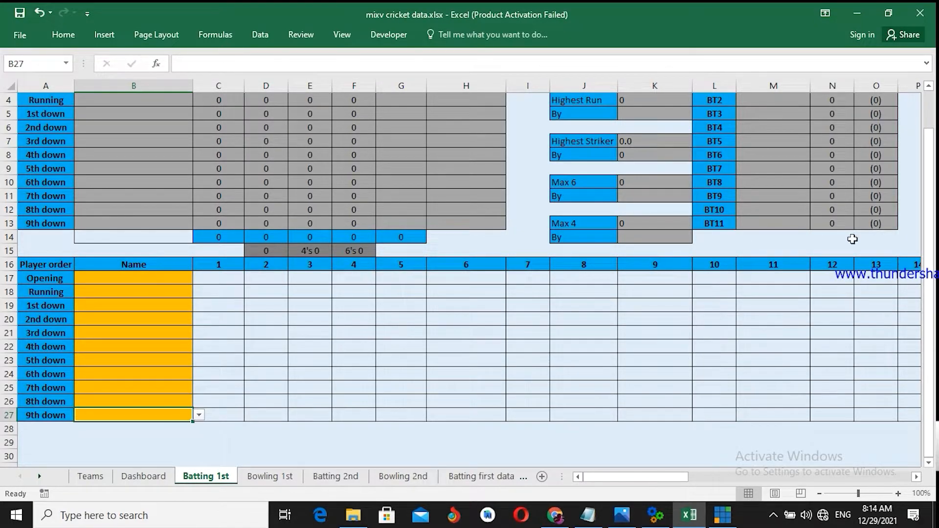
{"action": "left_click_drag", "start_coordinate": [928, 211], "coordinate": [931, 177]}
{"action": "left_click", "coordinate": [274, 477]}
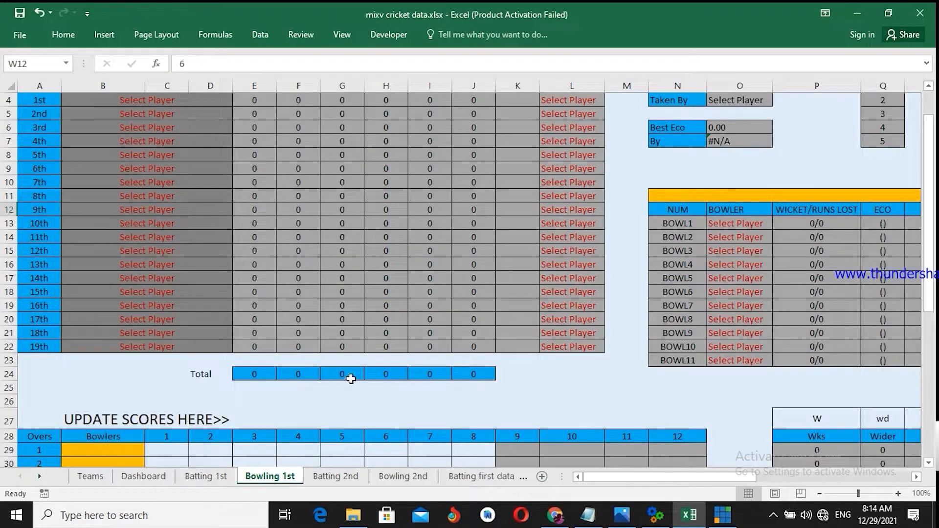
{"action": "scroll", "coordinate": [350, 384], "scroll_direction": "down", "scroll_amount": 1}
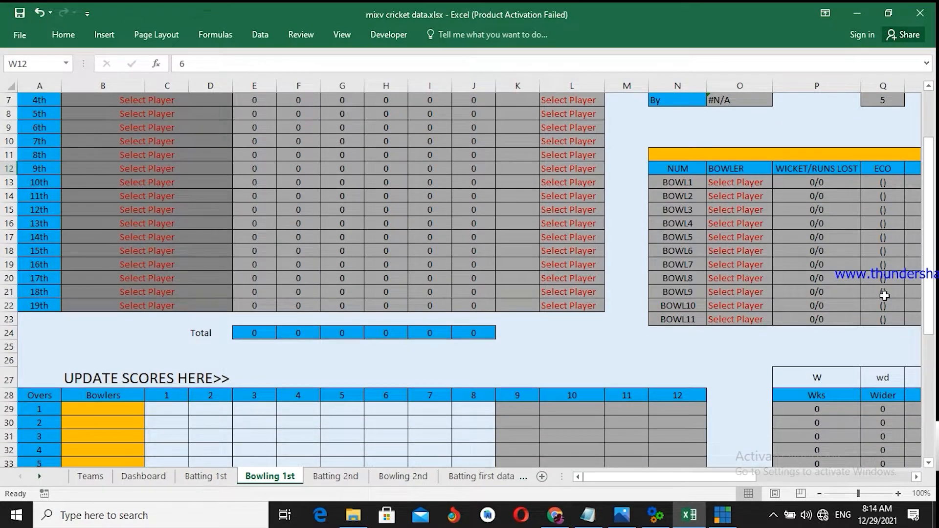
{"action": "left_click_drag", "start_coordinate": [929, 323], "coordinate": [929, 424]}
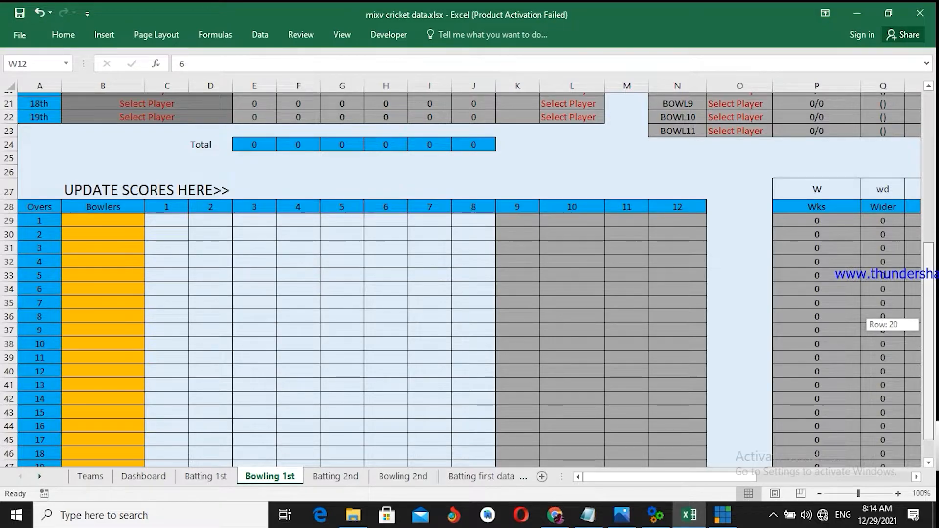
{"action": "left_click_drag", "start_coordinate": [929, 423], "coordinate": [929, 435]}
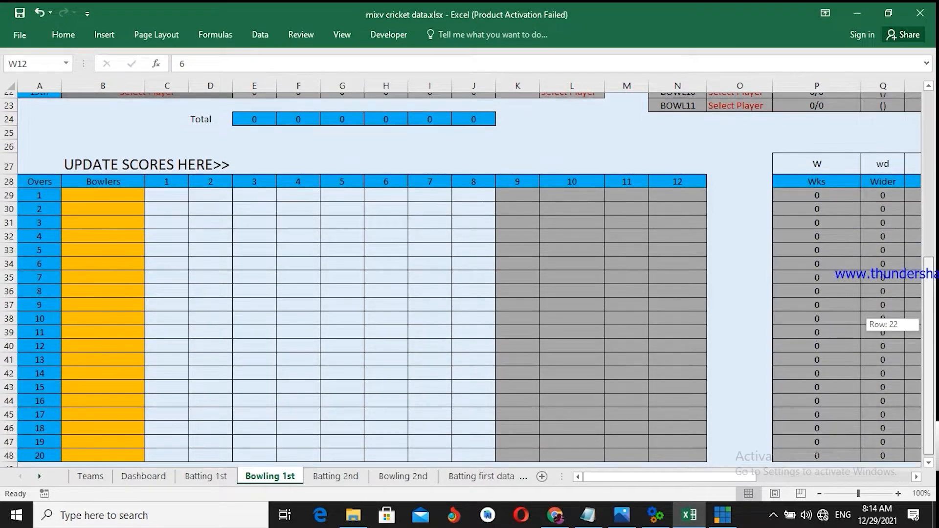
Look through the Batting 2nd, Bowling 2nd and Batting first data sheets and return to the Teams sheet
{"action": "left_click", "coordinate": [343, 480]}
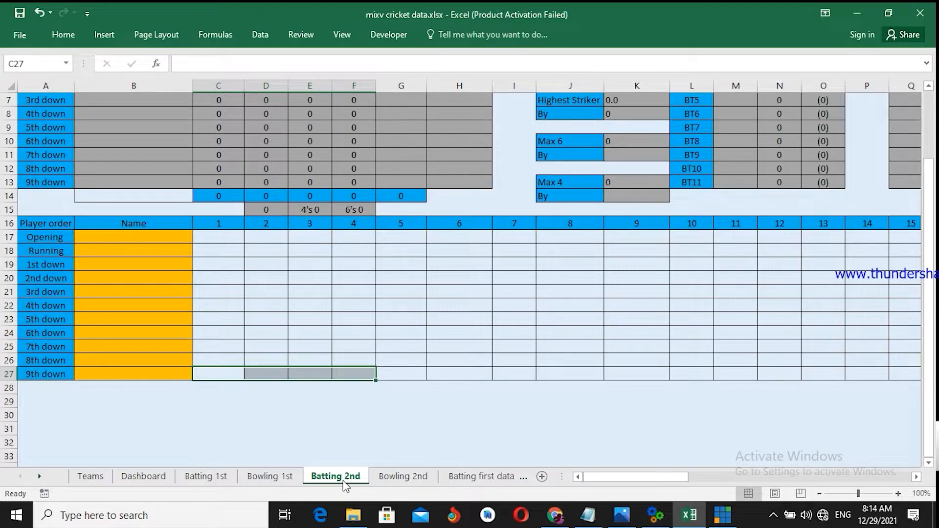
{"action": "left_click_drag", "start_coordinate": [930, 230], "coordinate": [930, 205]}
{"action": "left_click", "coordinate": [412, 477]}
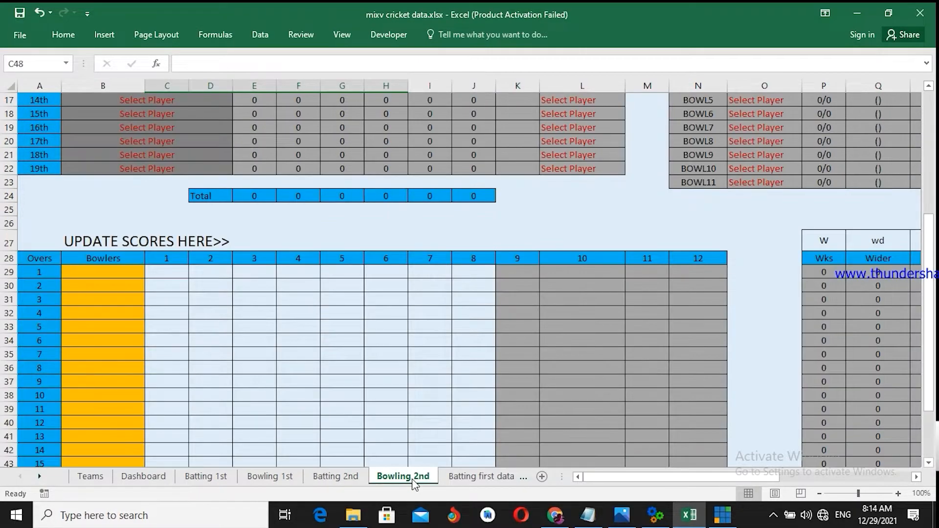
{"action": "left_click", "coordinate": [467, 479]}
{"action": "left_click", "coordinate": [497, 479]}
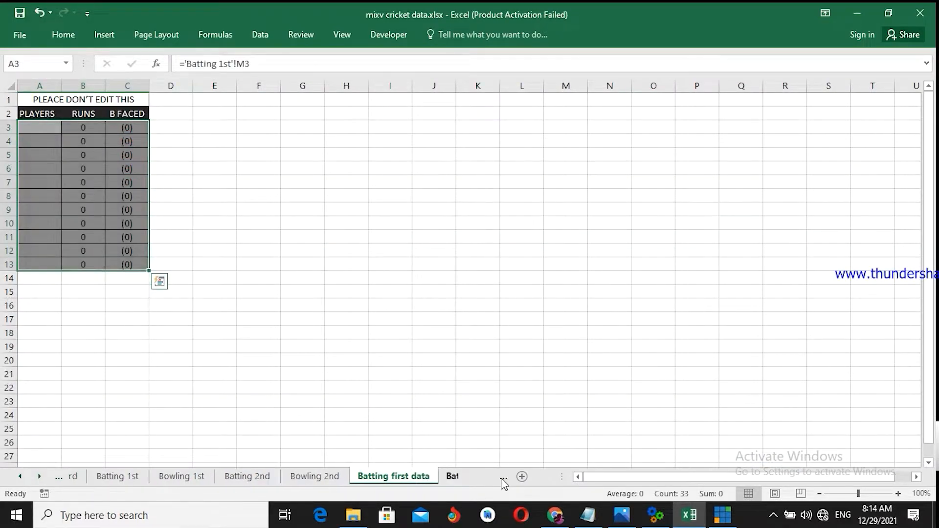
{"action": "left_click", "coordinate": [319, 478]}
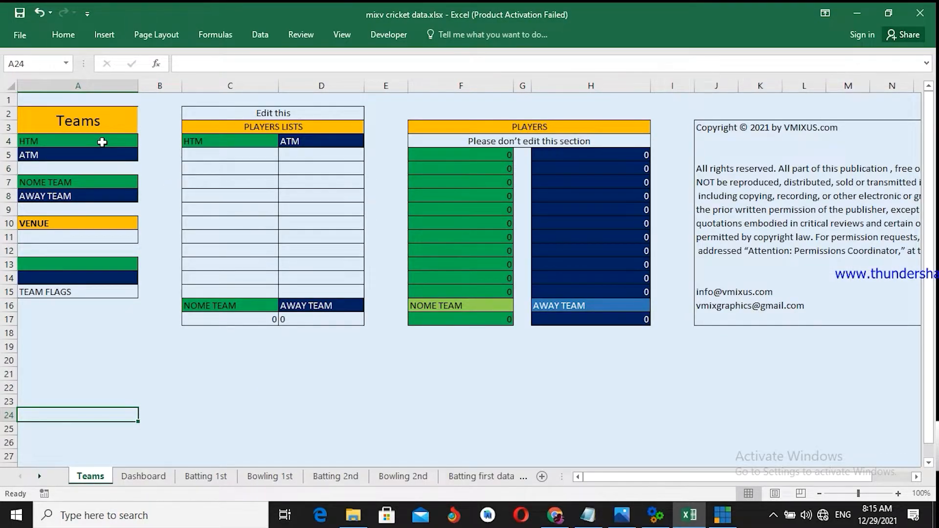
Set the team abbreviations on the Teams sheet to PAK in A4 and IND in A5
{"action": "left_click", "coordinate": [36, 140]}
{"action": "type", "text": "IND"}
{"action": "left_click", "coordinate": [41, 142]}
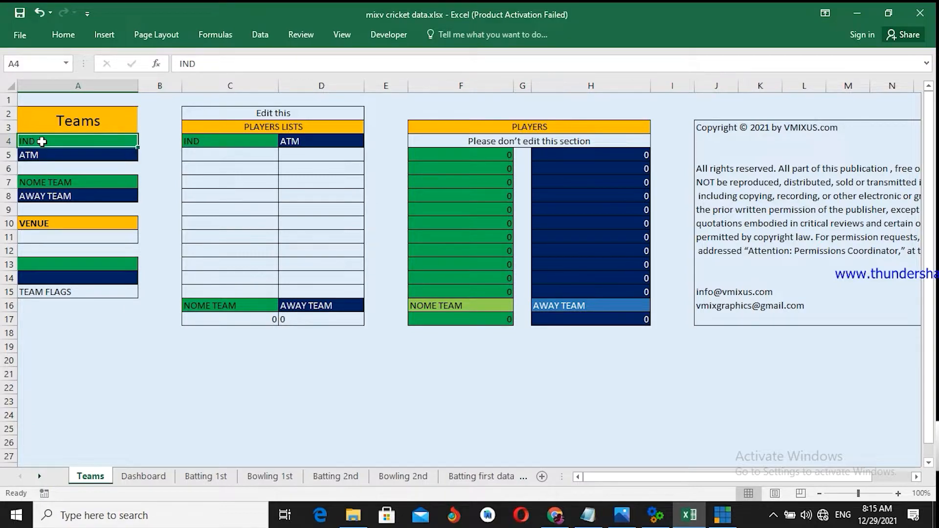
{"action": "type", "text": "PA"}
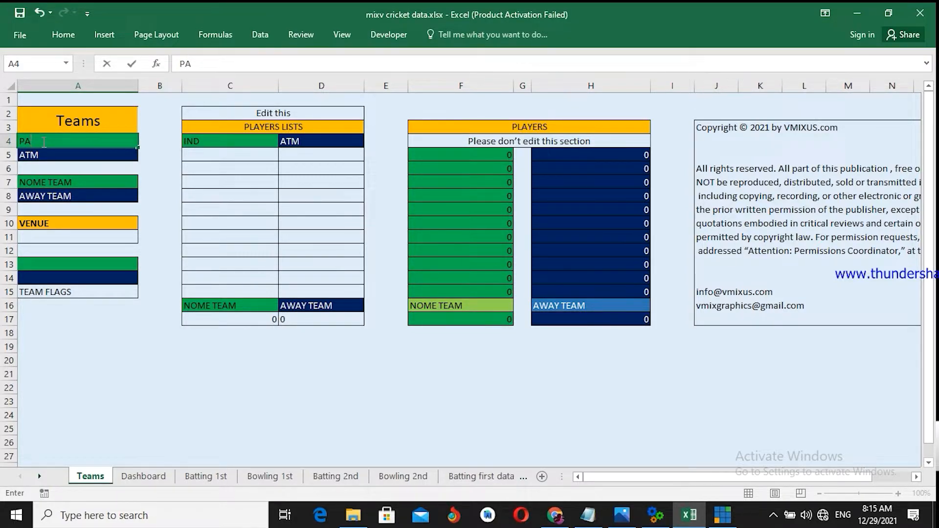
{"action": "type", "text": "K"}
{"action": "left_click", "coordinate": [30, 155]}
{"action": "type", "text": "IND"}
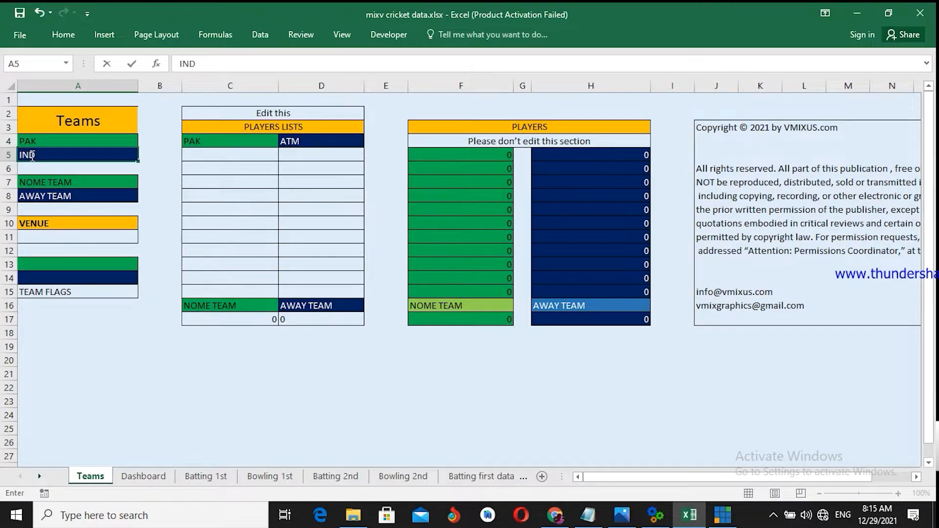
Enter the full team names on the Teams sheet, INDIA in A7 and PAKISTAN in A8
{"action": "left_click", "coordinate": [63, 183]}
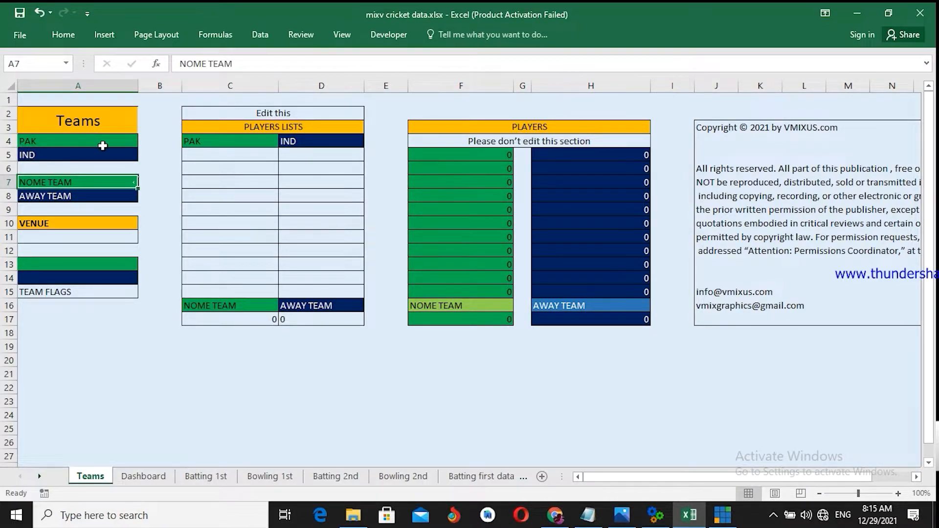
{"action": "left_click", "coordinate": [102, 152]}
{"action": "left_click", "coordinate": [65, 181]}
{"action": "type", "text": "IND"}
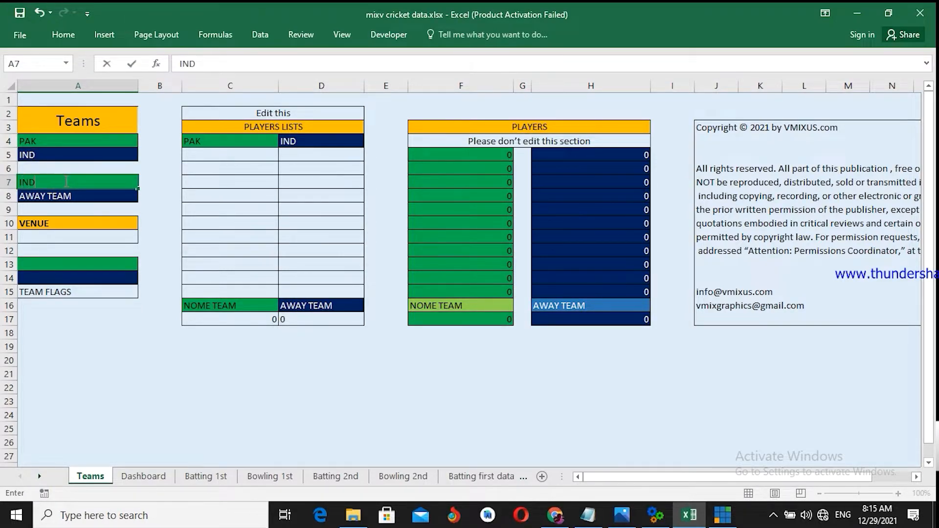
{"action": "type", "text": "IA"}
{"action": "left_click", "coordinate": [64, 198]}
{"action": "type", "text": "PA"}
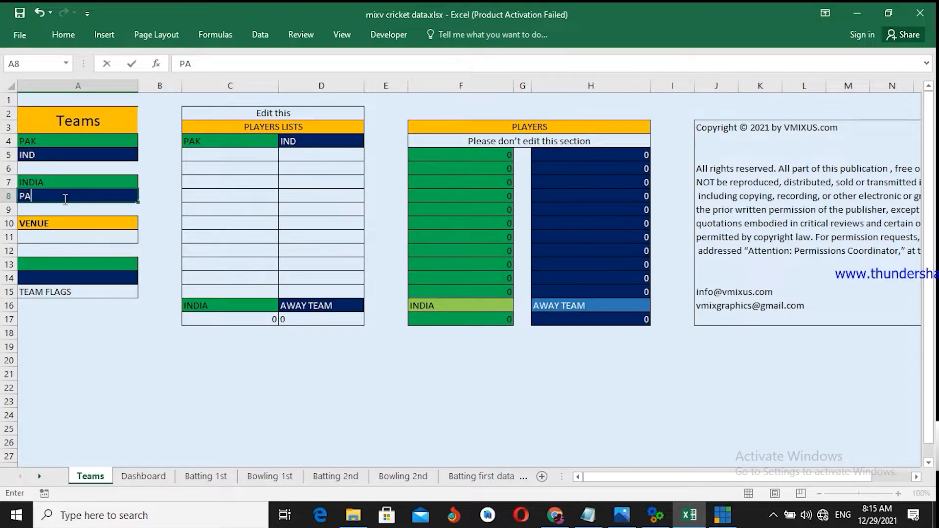
{"action": "type", "text": "KISTAN"}
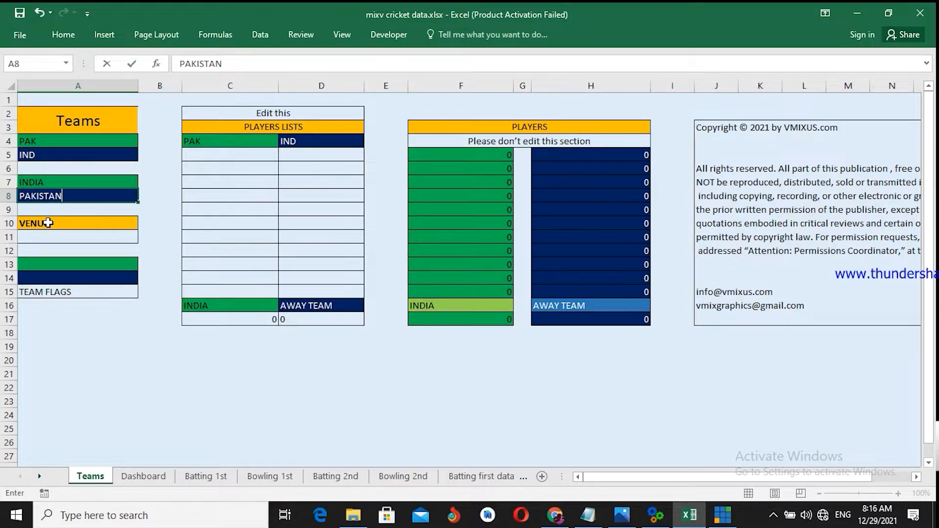
{"action": "left_click", "coordinate": [39, 182]}
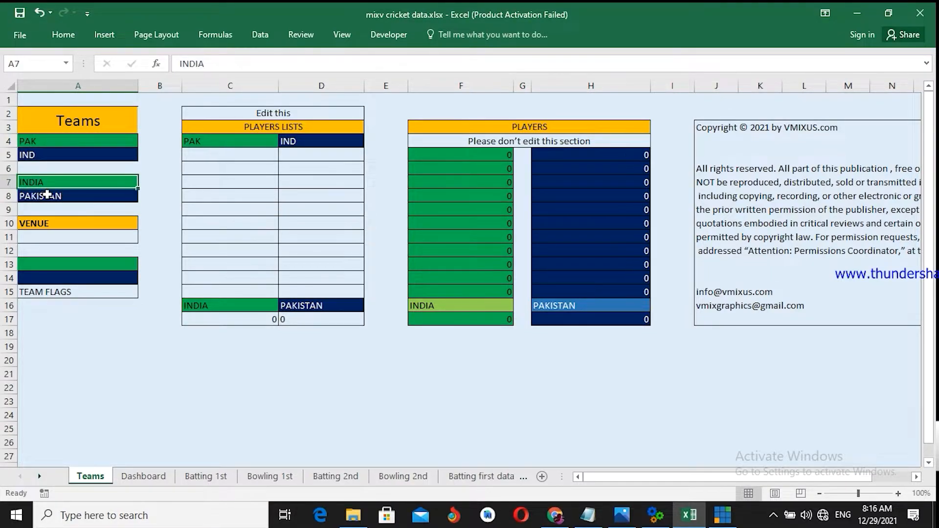
{"action": "left_click", "coordinate": [47, 195]}
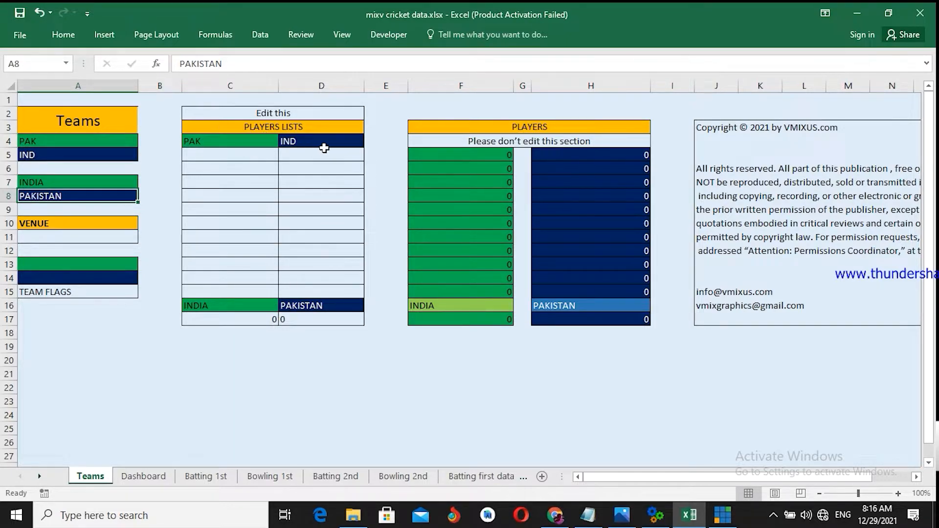
Enter BOMBAY as the match venue in cell A11 of the Teams sheet
{"action": "left_click", "coordinate": [53, 238]}
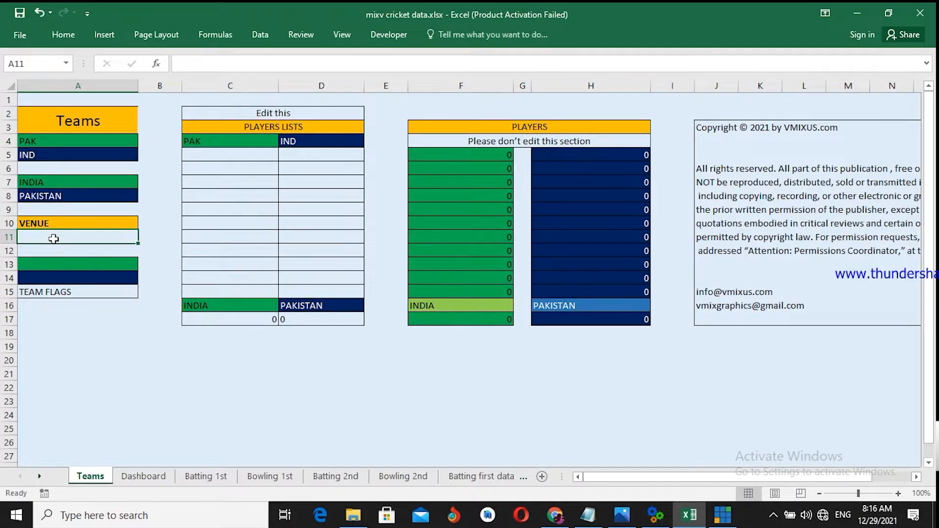
{"action": "type", "text": "BAN"}
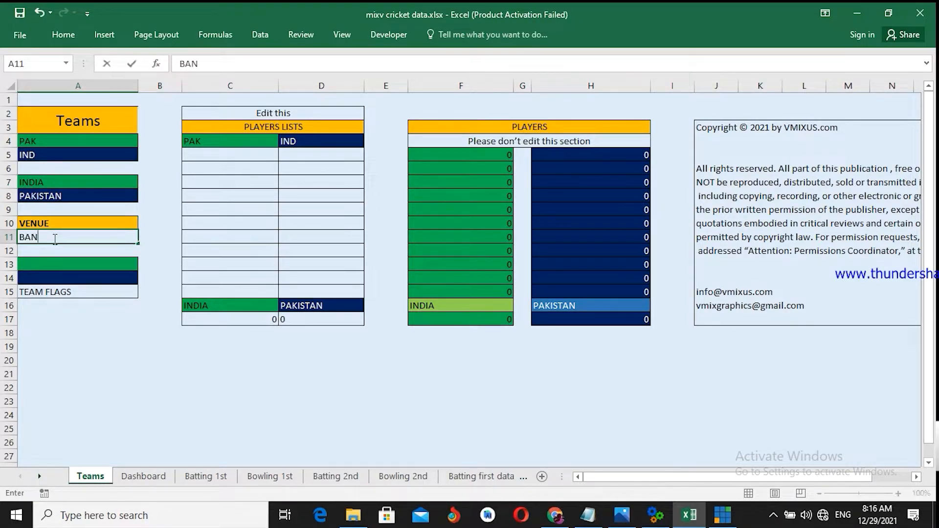
{"action": "type", "text": "GLADESH"}
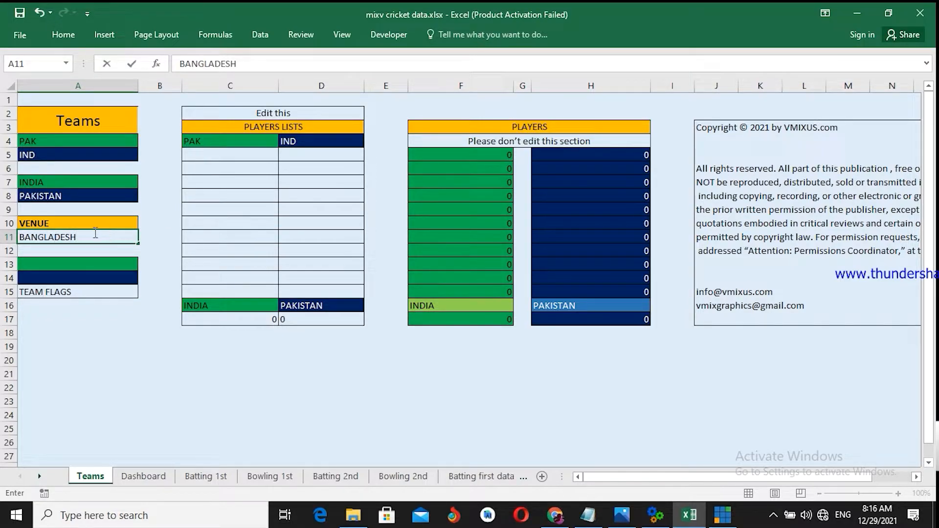
{"action": "left_click_drag", "start_coordinate": [93, 233], "coordinate": [23, 233]}
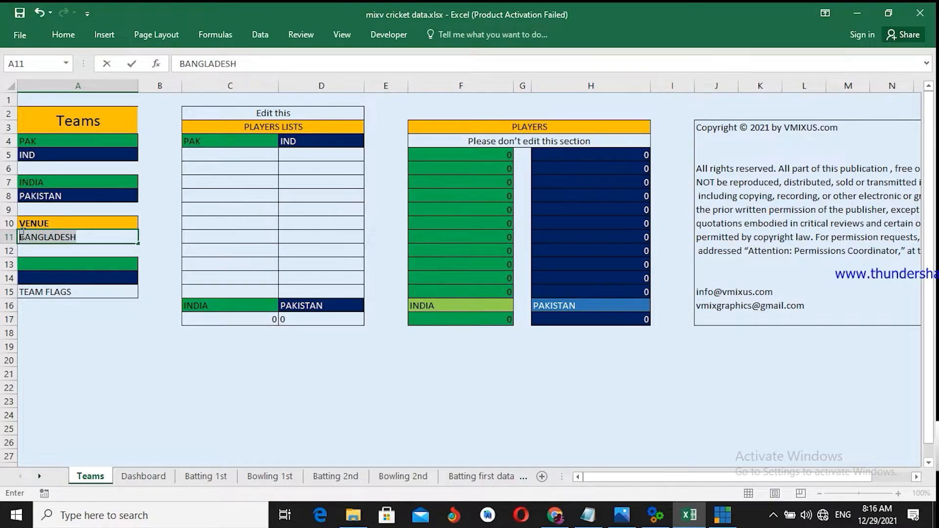
{"action": "type", "text": "O"}
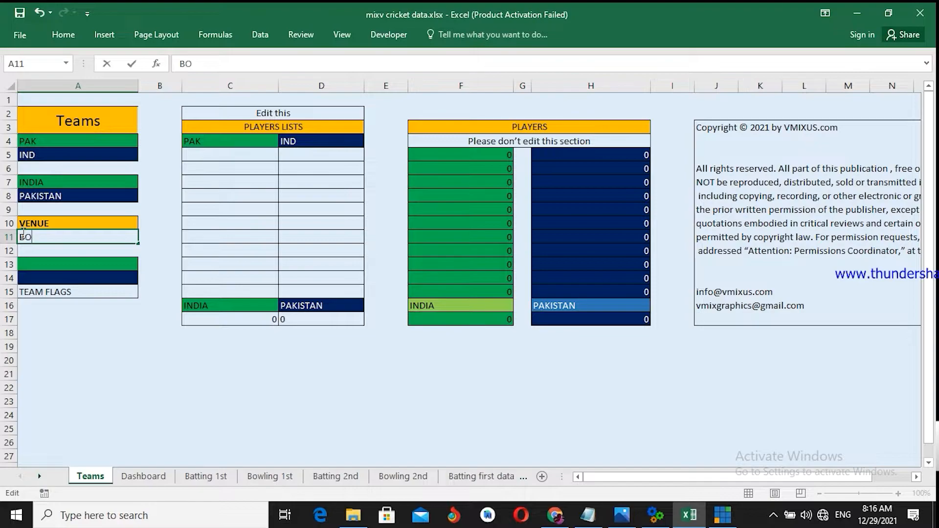
{"action": "type", "text": "OMBAY"}
{"action": "key", "text": "ctrl+Return"}
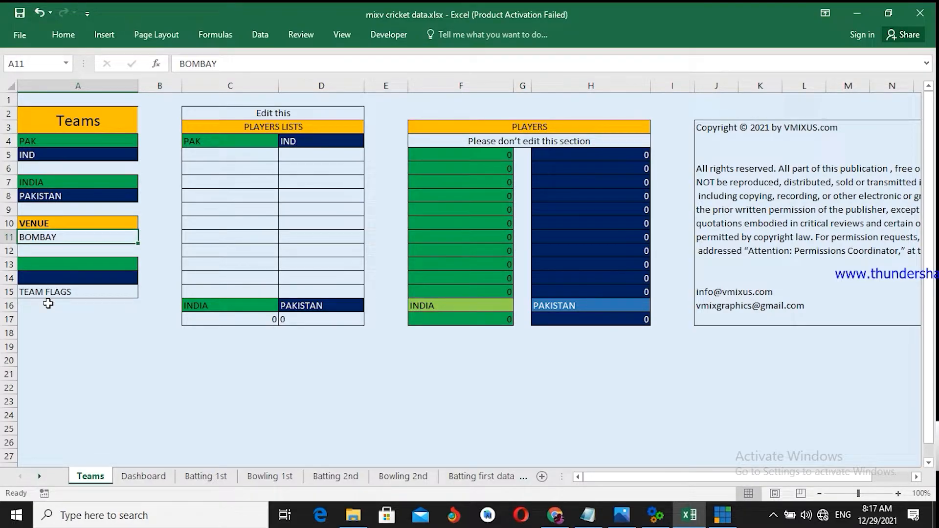
Select A13, then switch to File Explorer and open TEAMS FLAGS inside the nested CRICKET GAME GRAPHICS folders of D:\New folder (11)
{"action": "left_click", "coordinate": [62, 266]}
{"action": "left_click", "coordinate": [69, 282]}
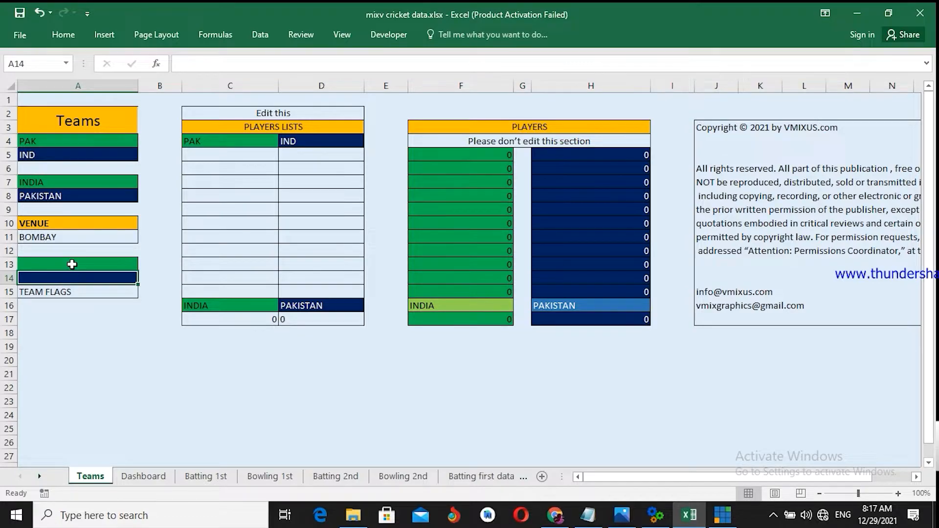
{"action": "left_click", "coordinate": [72, 265]}
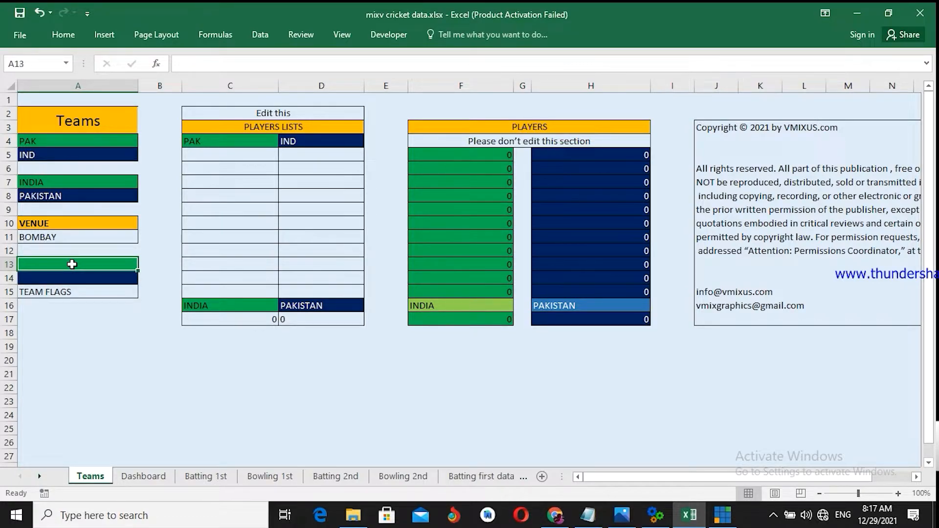
{"action": "left_click", "coordinate": [359, 522]}
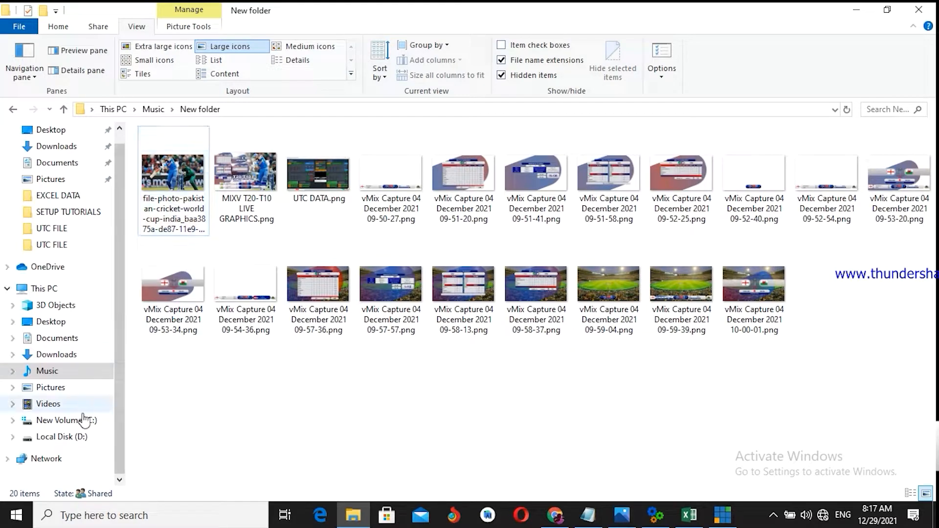
{"action": "left_click", "coordinate": [82, 437]}
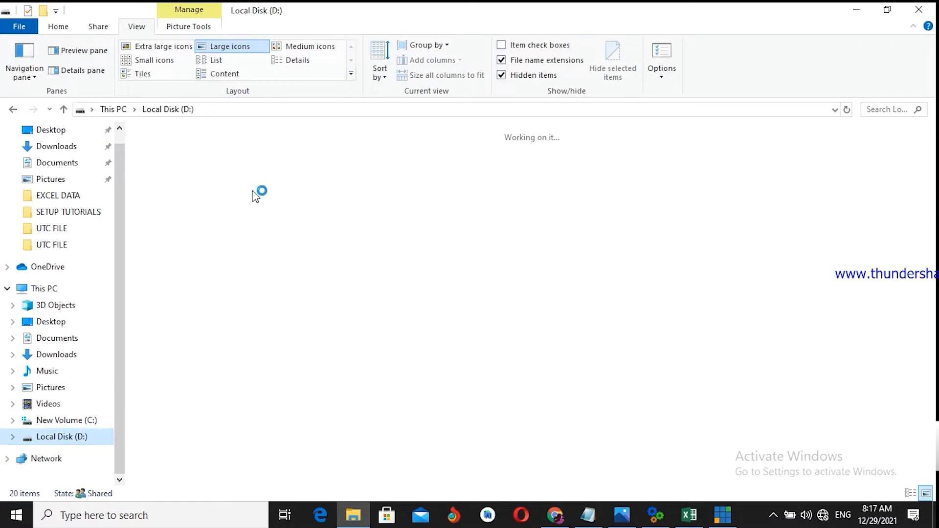
{"action": "double_click", "coordinate": [240, 181]}
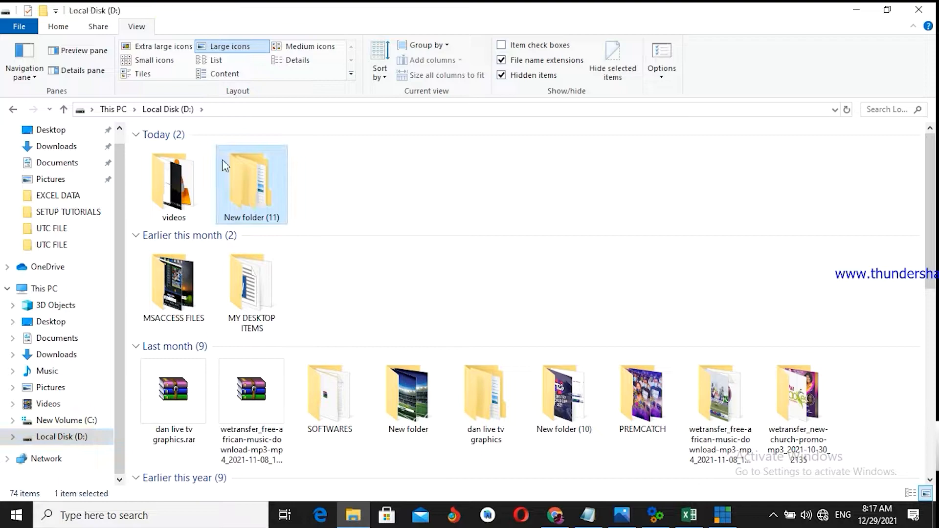
{"action": "double_click", "coordinate": [218, 150]}
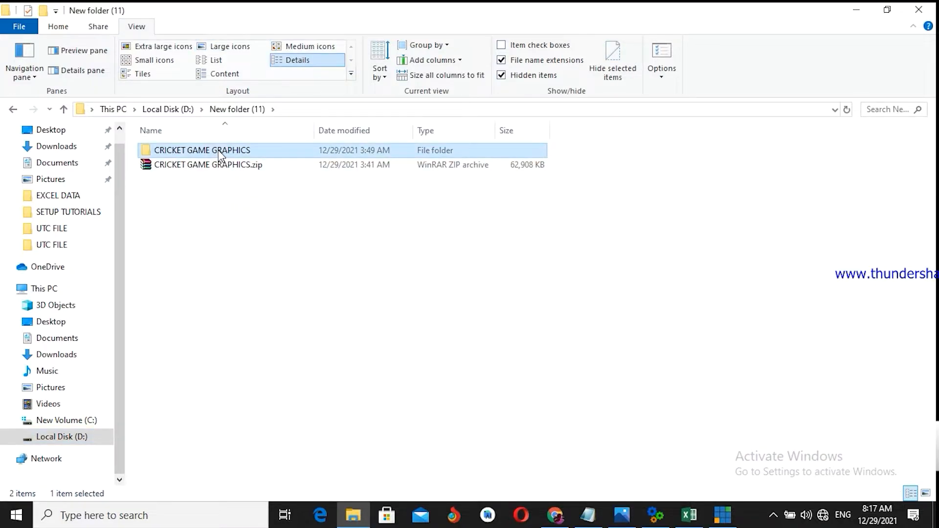
{"action": "left_click", "coordinate": [211, 155]}
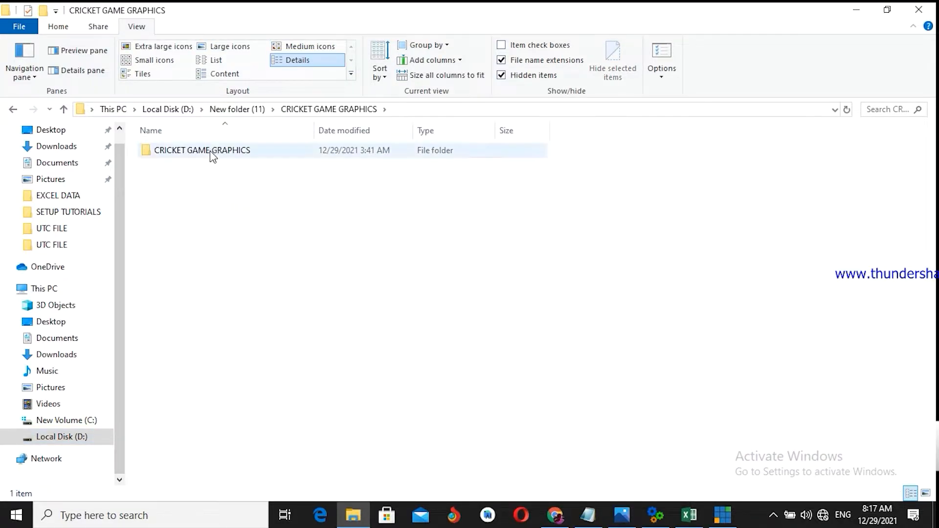
{"action": "double_click", "coordinate": [211, 155]}
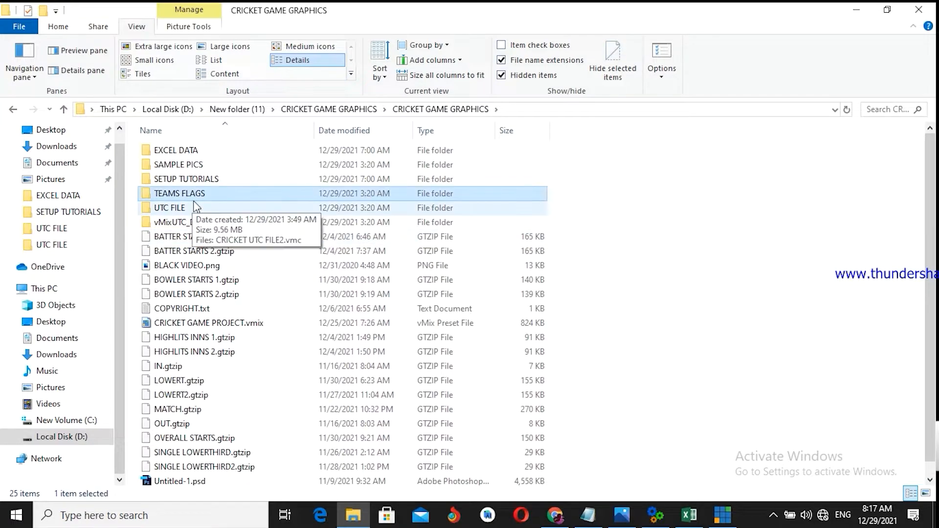
{"action": "left_click", "coordinate": [194, 201]}
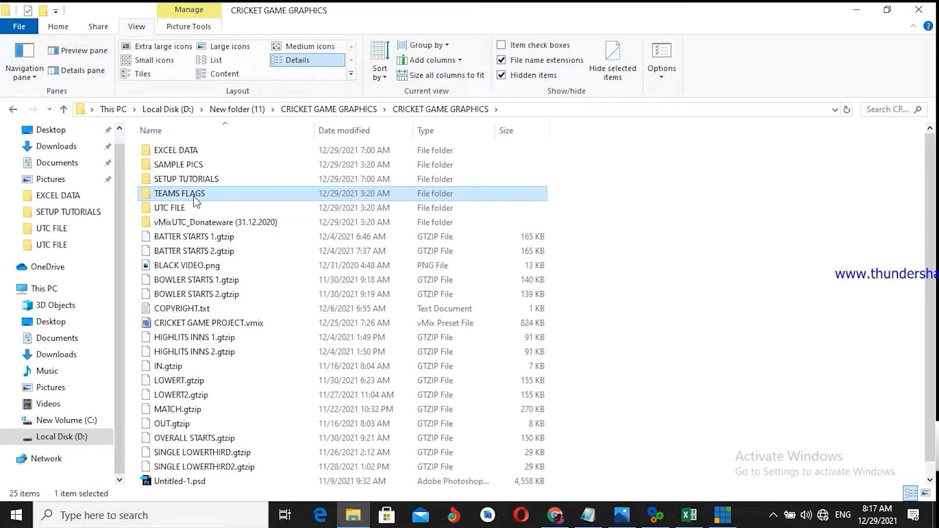
{"action": "double_click", "coordinate": [196, 194]}
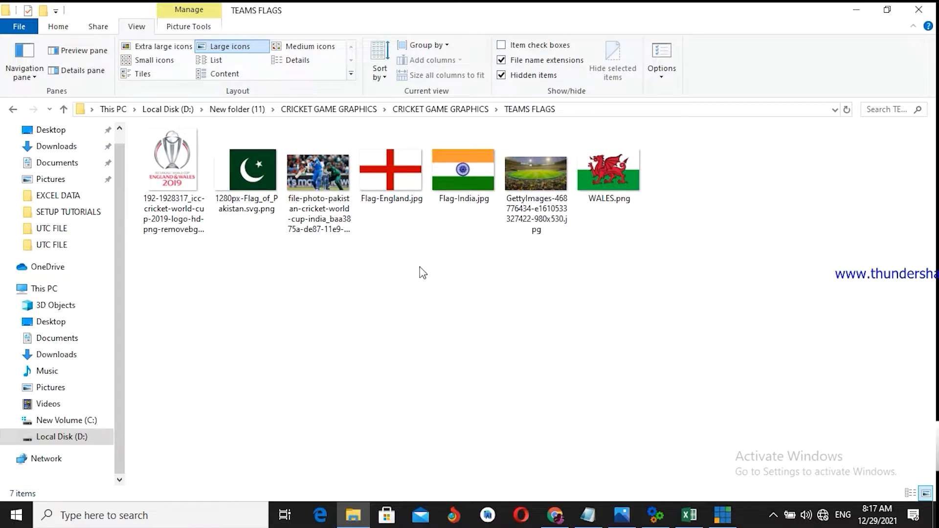
Copy the file path of 1280px-Flag_of_Pakistan.svg.png and paste it into cell A13 of the Teams sheet in Excel
{"action": "left_click", "coordinate": [262, 171]}
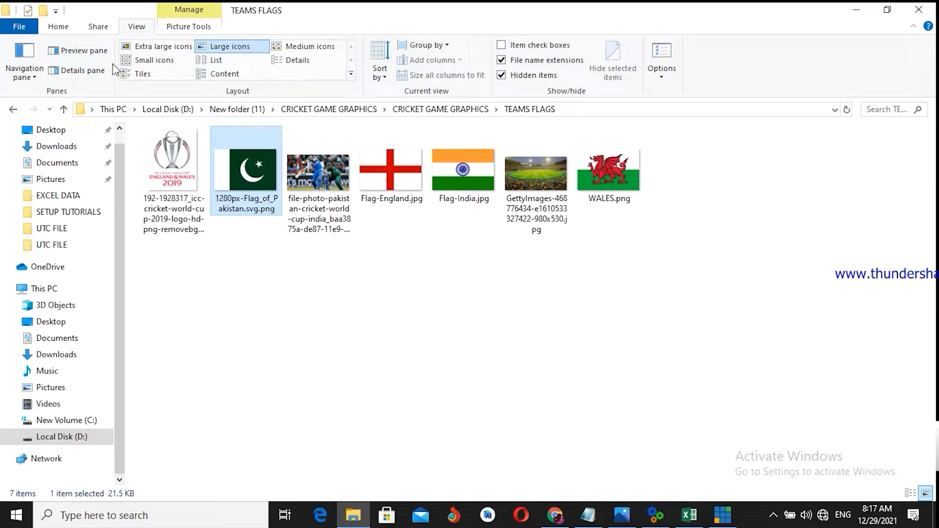
{"action": "left_click", "coordinate": [58, 27]}
{"action": "left_click", "coordinate": [135, 64]}
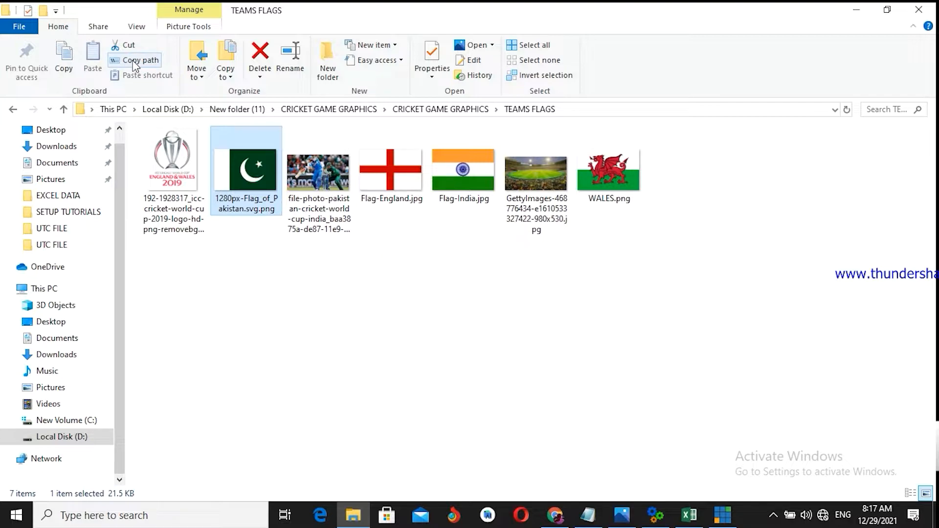
{"action": "left_click", "coordinate": [857, 10]}
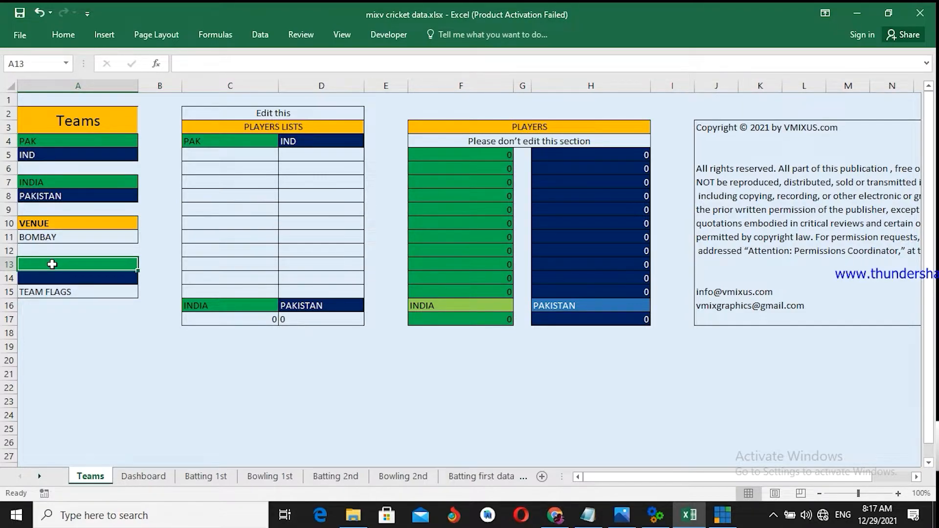
{"action": "type", "text": "D:\\New folder (11)\\CRICKET GAME GRAPHICS\\CRICKET GAME GRAPHICS\\TEAMS FLAGS\\1280px-Flag_of_Pakistan.svg.png"}
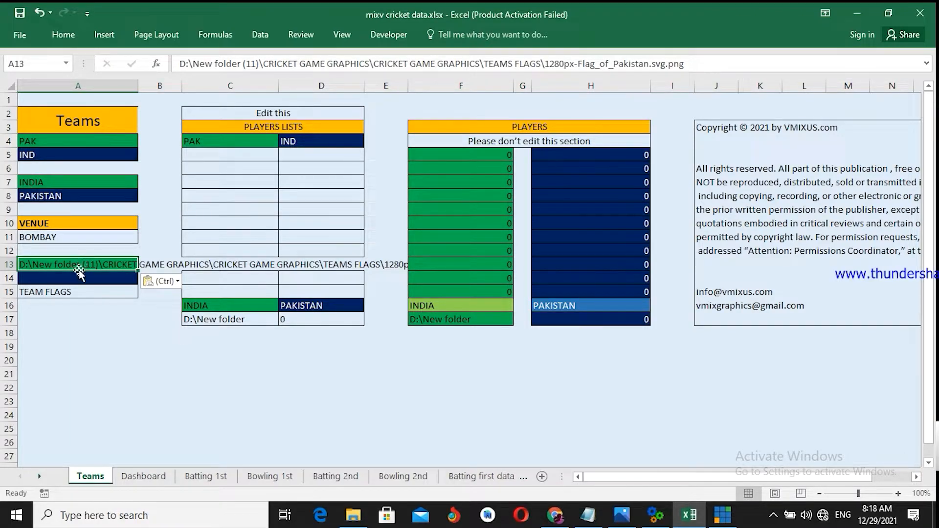
Copy the file path of Flag-India.jpg from the TEAMS FLAGS folder and paste it into cell A14 of the Teams sheet
{"action": "left_click", "coordinate": [350, 514]}
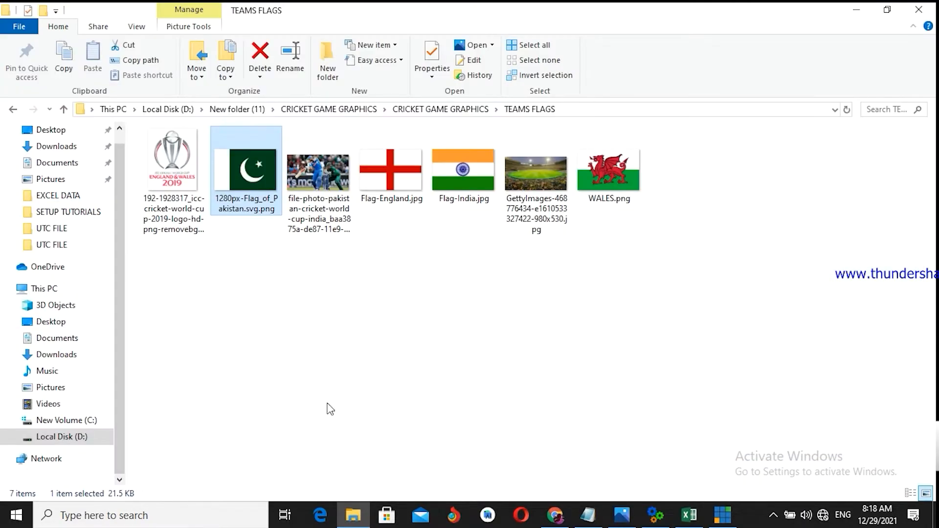
{"action": "double_click", "coordinate": [453, 183]}
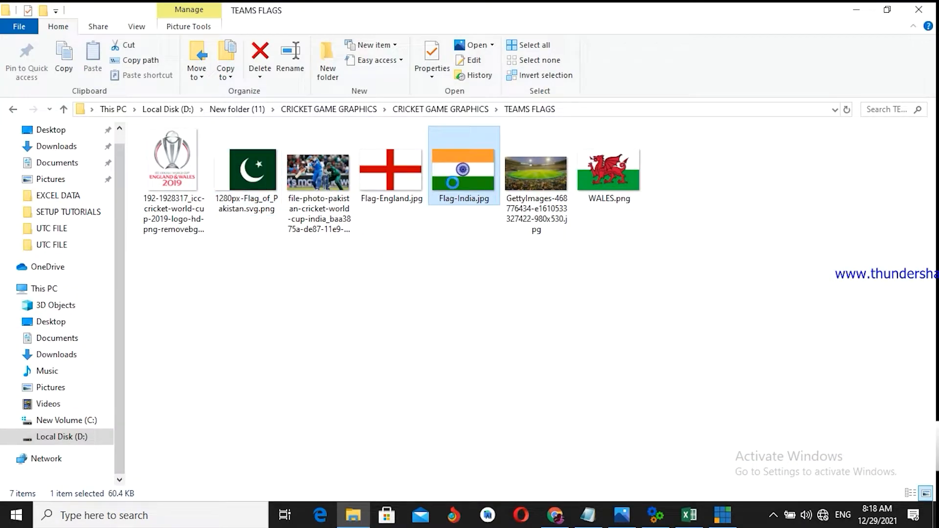
{"action": "left_click", "coordinate": [127, 60]}
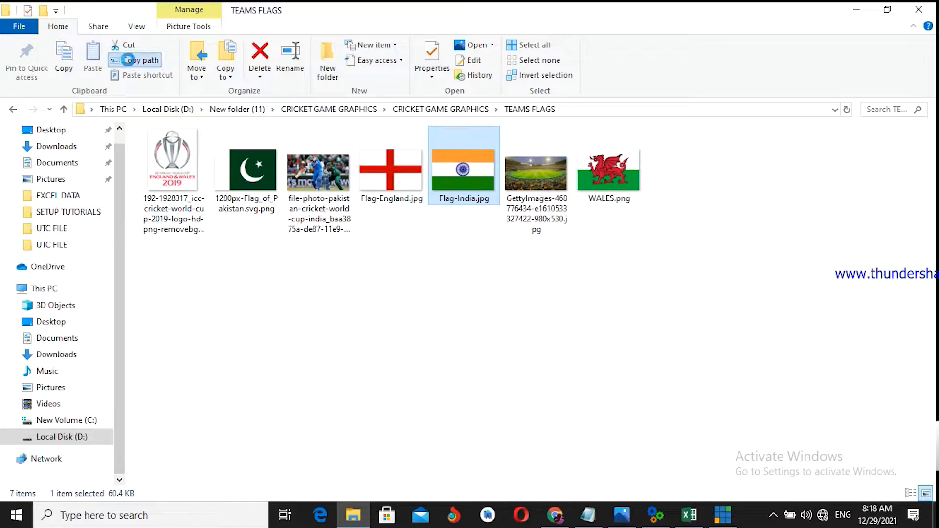
{"action": "left_click", "coordinate": [856, 10]}
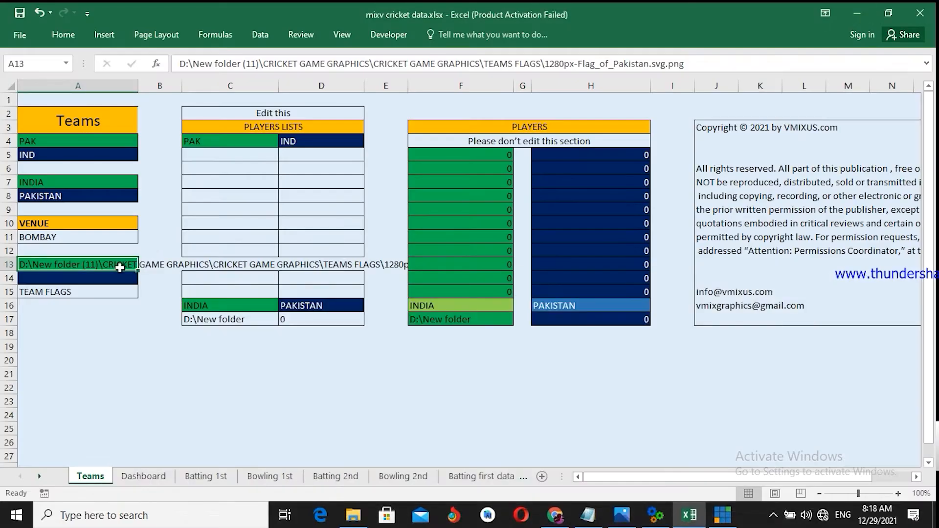
{"action": "left_click", "coordinate": [86, 280]}
{"action": "type", "text": "D:\\New folder (11)\\CRICKET GAME GRAPHICS\\CRICKET GAME GRAPHICS\\TEAMS FLAGS\\Flag-India.jpg"}
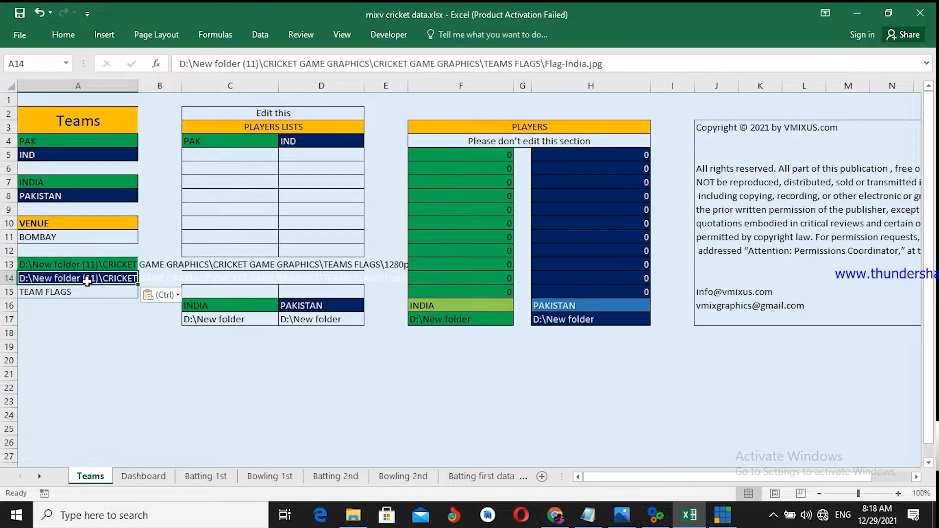
Format the flag path cell A13 with a standard green fill and a white font colour, and collapse the ribbon
{"action": "left_click", "coordinate": [87, 265]}
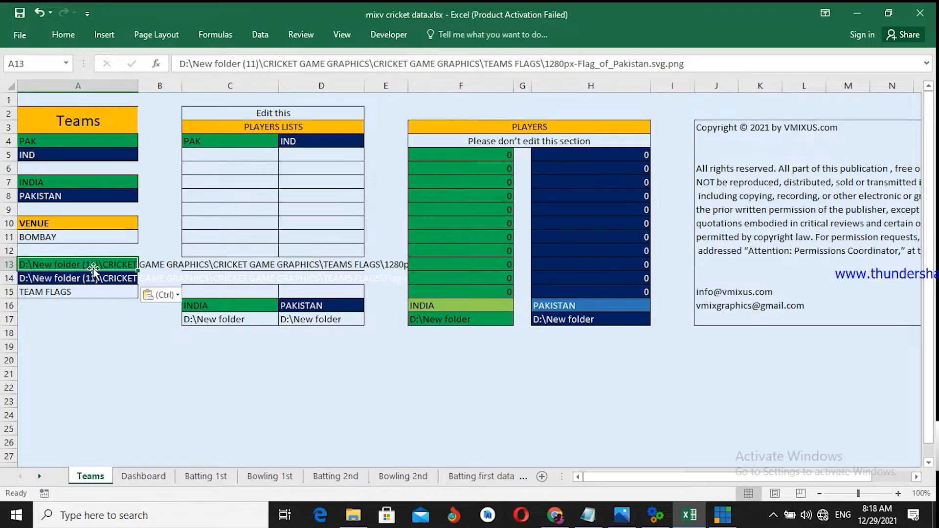
{"action": "left_click", "coordinate": [66, 36]}
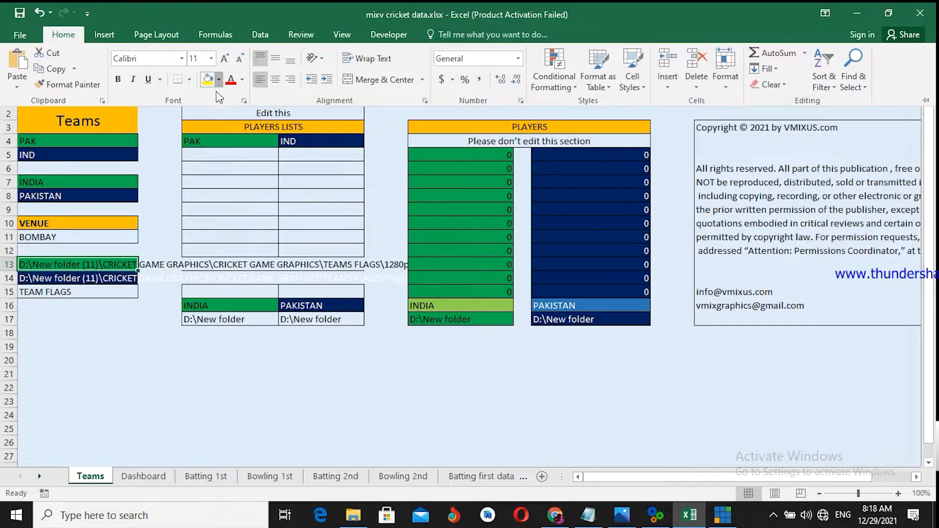
{"action": "left_click", "coordinate": [219, 81]}
{"action": "left_click", "coordinate": [209, 113]}
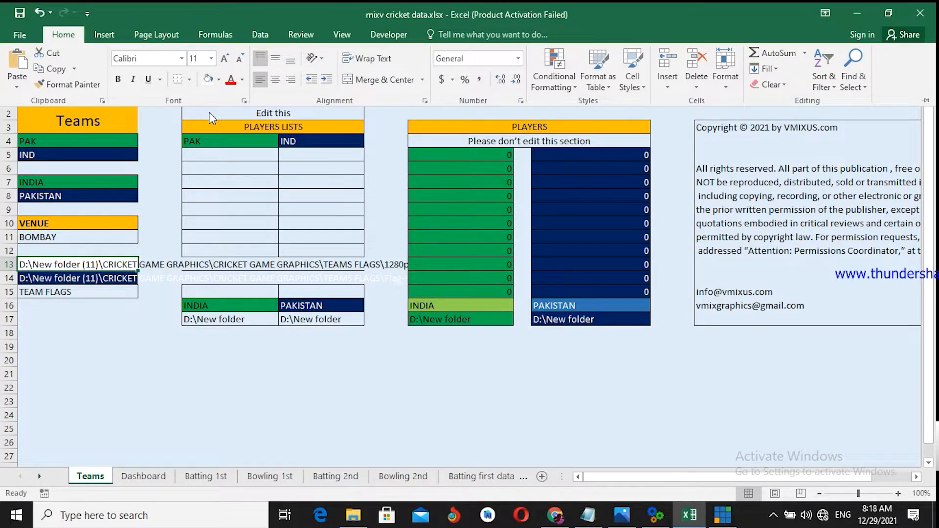
{"action": "left_click", "coordinate": [218, 81]}
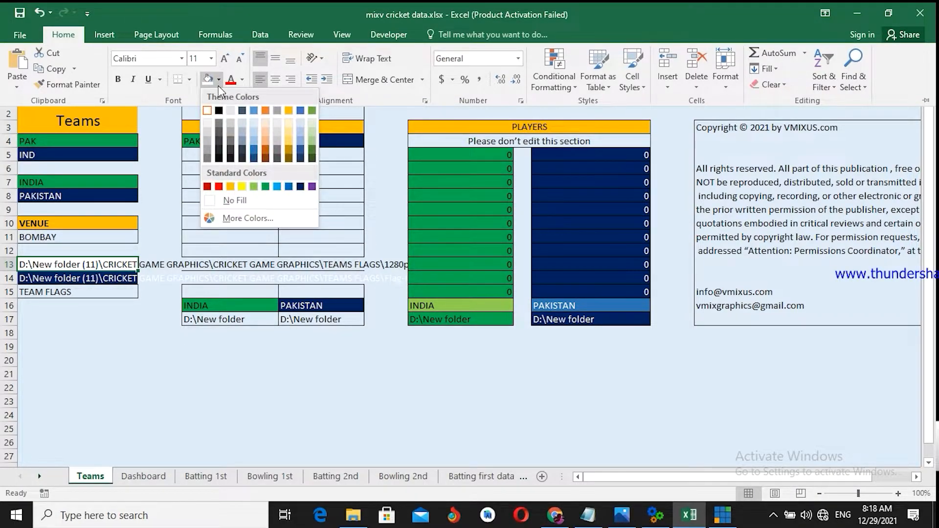
{"action": "left_click", "coordinate": [265, 187]}
{"action": "left_click", "coordinate": [243, 80]}
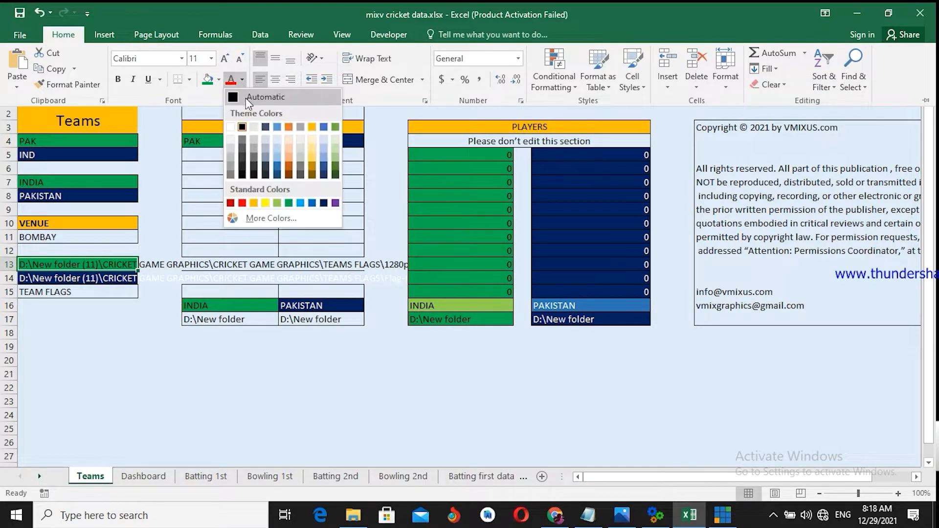
{"action": "left_click", "coordinate": [233, 125]}
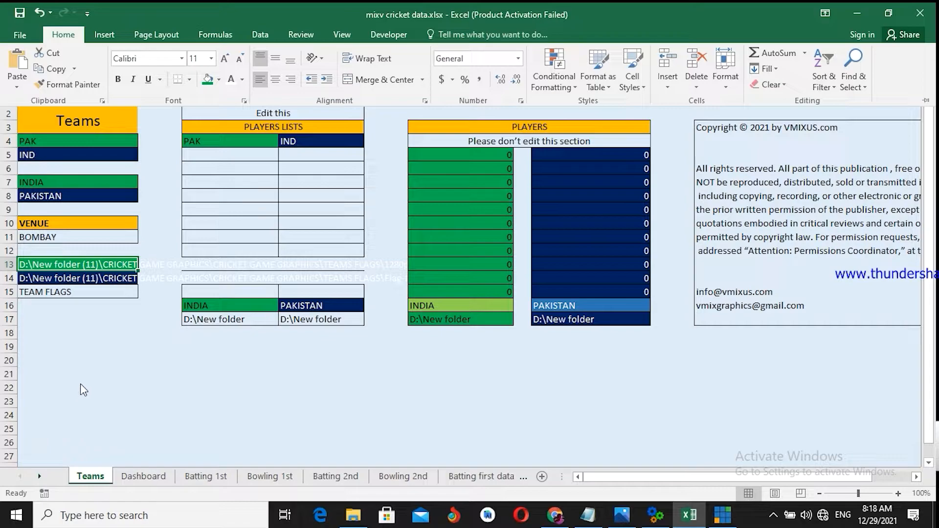
{"action": "key", "text": "ctrl+F1"}
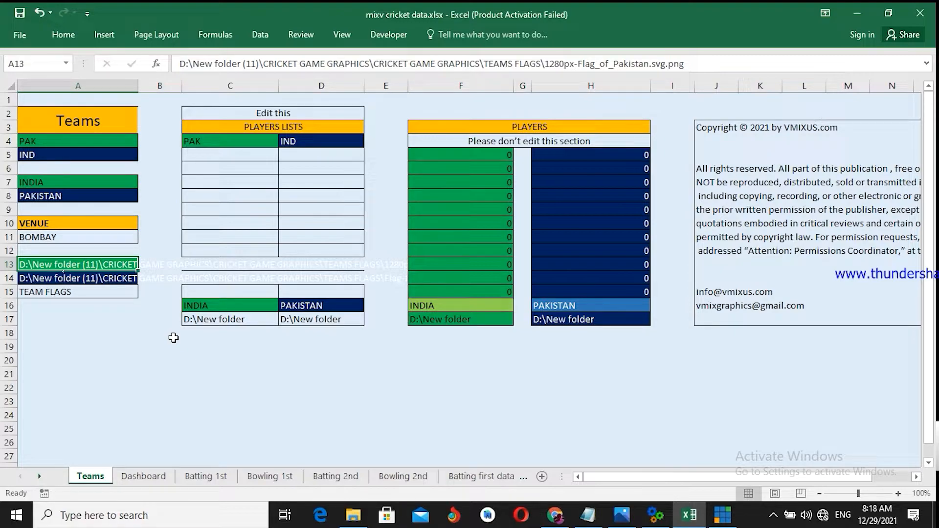
Save the workbook and check the linked flag path formulas in C17 and D17 under the players lists
{"action": "left_click", "coordinate": [81, 331]}
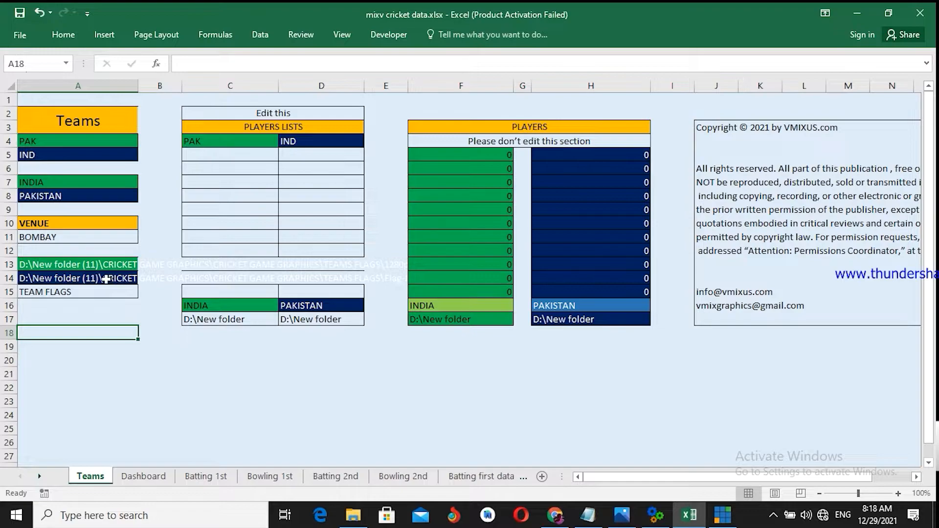
{"action": "left_click", "coordinate": [20, 14]}
{"action": "left_click", "coordinate": [241, 321]}
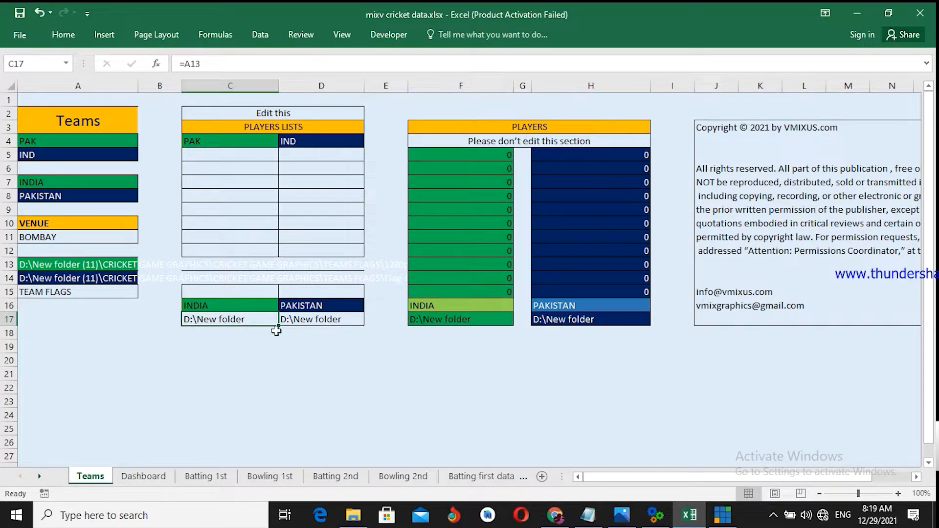
{"action": "left_click", "coordinate": [317, 320]}
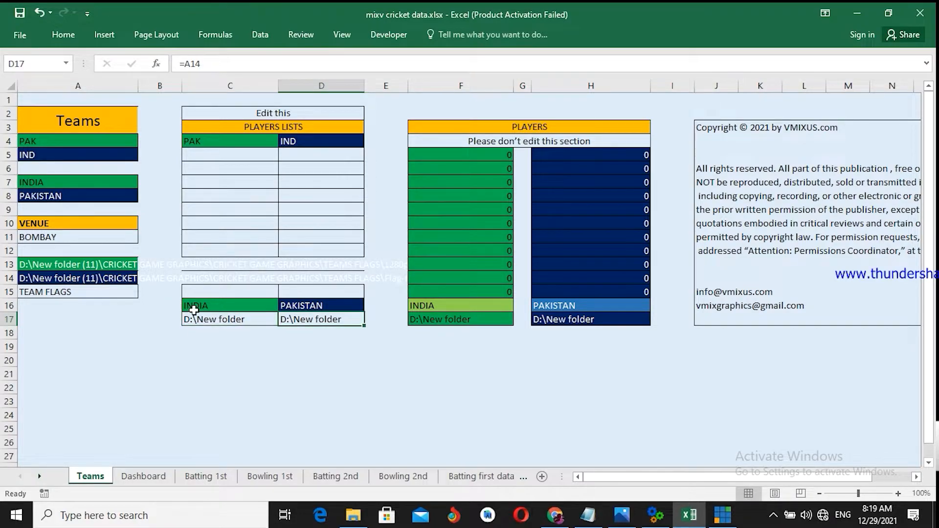
Compare the flag paths in A13 and A14 of the Teams sheet with their linked cells C17 and D17
{"action": "left_click", "coordinate": [100, 267]}
{"action": "left_click", "coordinate": [103, 276]}
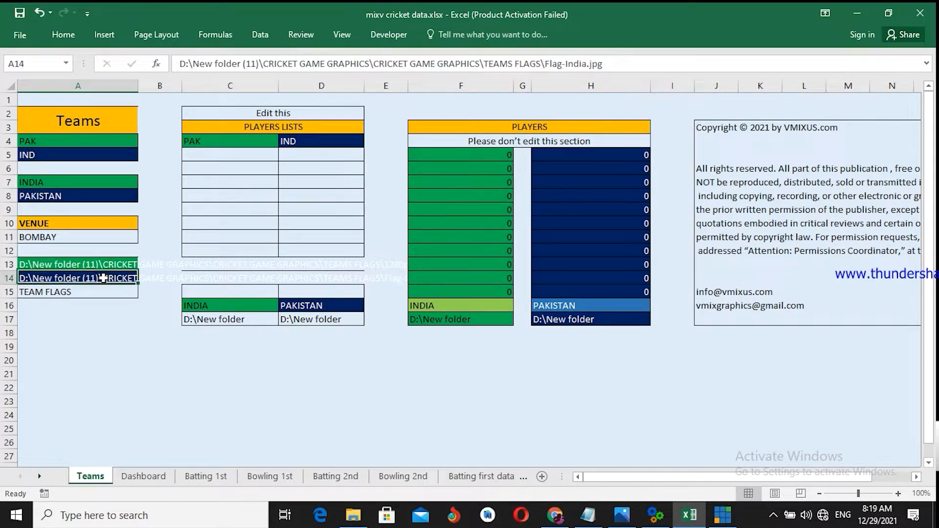
{"action": "left_click", "coordinate": [219, 321]}
{"action": "left_click", "coordinate": [315, 321]}
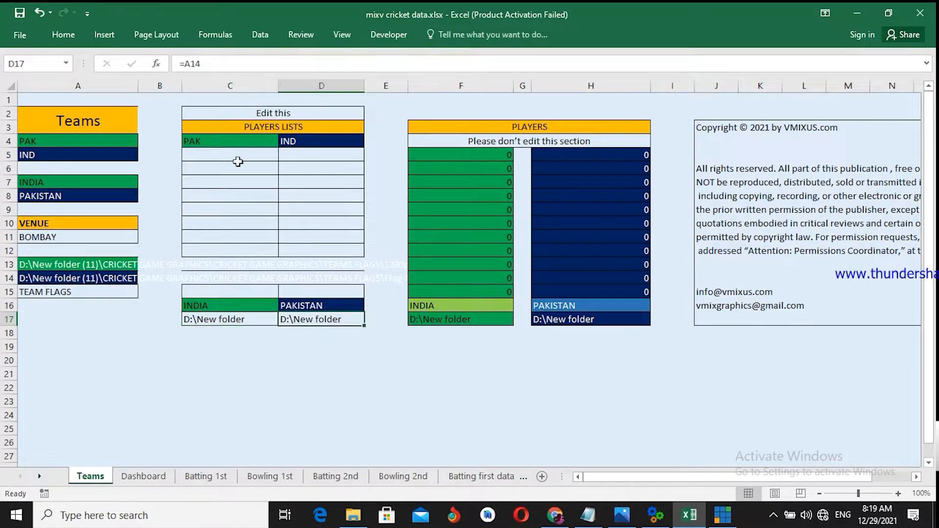
Open TEMP PLAYERS NAMES.txt from the EXCEL DATA folder and place its window beside the players lists in Excel
{"action": "left_click", "coordinate": [207, 154]}
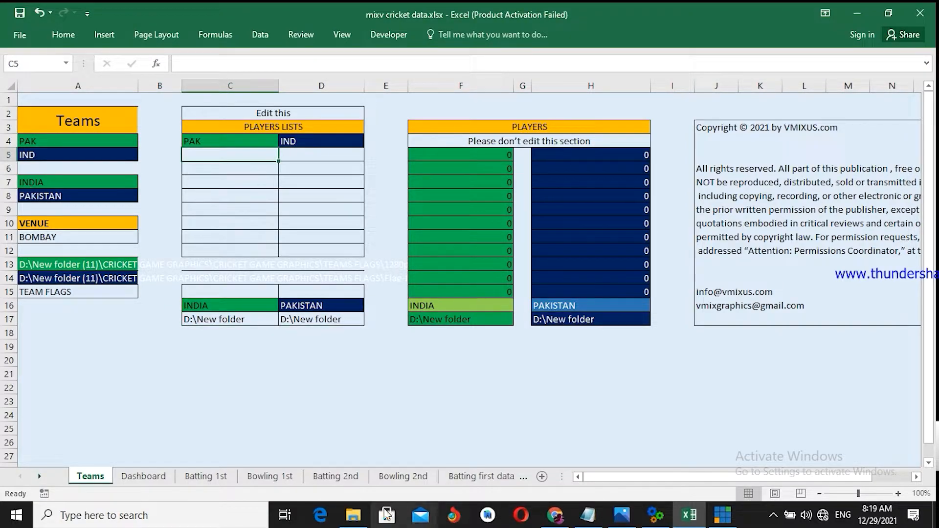
{"action": "left_click", "coordinate": [353, 515]}
{"action": "left_click", "coordinate": [316, 307]}
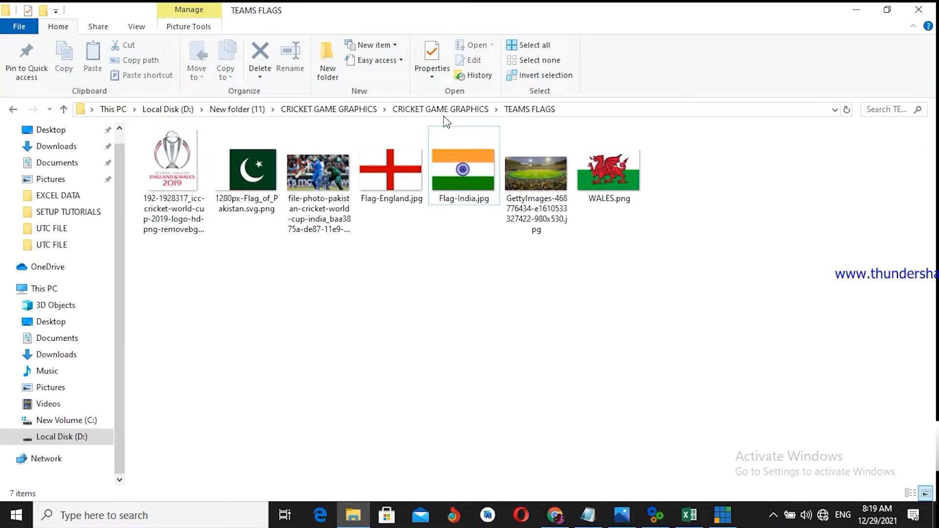
{"action": "left_click", "coordinate": [441, 109]}
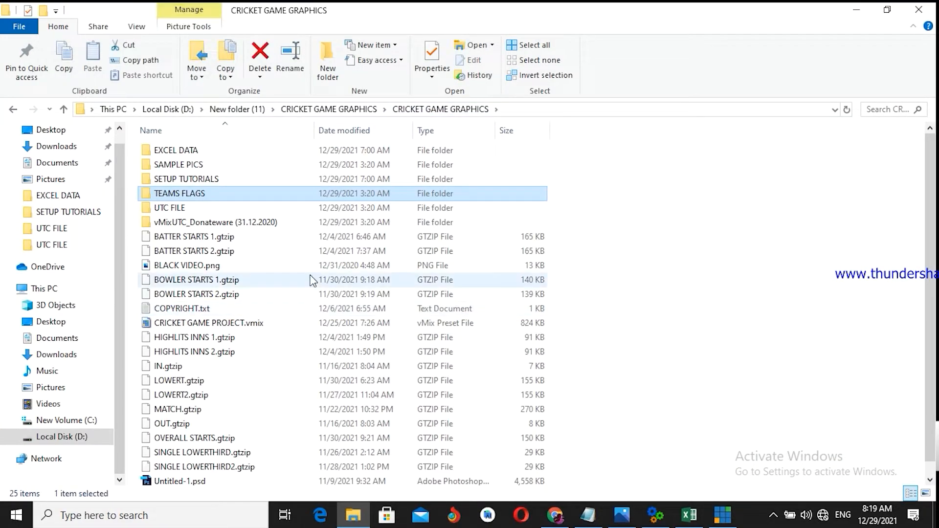
{"action": "double_click", "coordinate": [189, 152]}
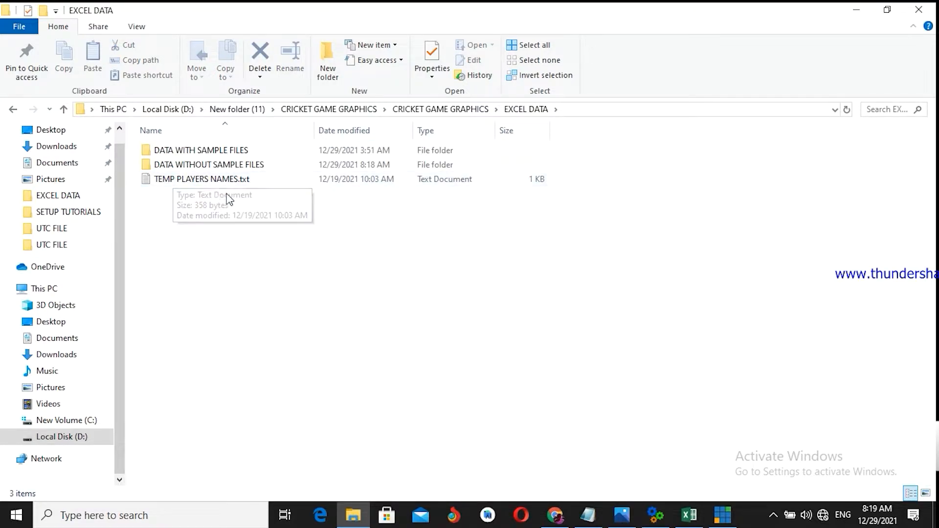
{"action": "left_click", "coordinate": [208, 181]}
{"action": "double_click", "coordinate": [209, 181]}
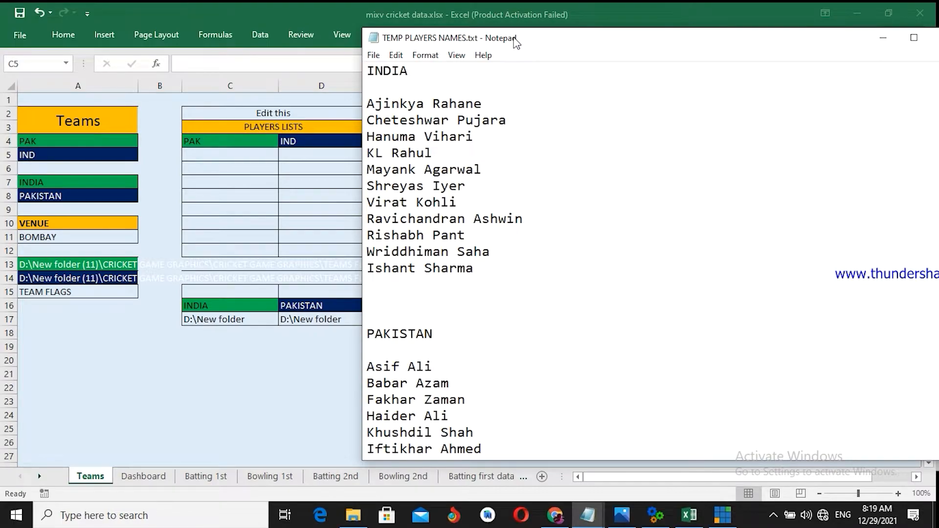
{"action": "left_click_drag", "start_coordinate": [516, 43], "coordinate": [543, 47]}
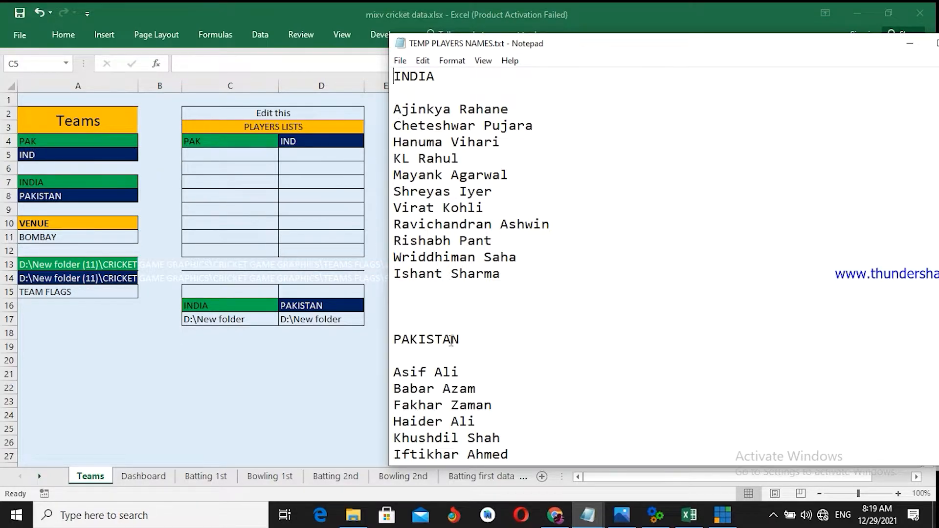
Copy all the PAKISTAN player names from the text file and paste them under PAK, starting at cell C5 of the Teams sheet
{"action": "scroll", "coordinate": [451, 340], "scroll_direction": "down", "scroll_amount": 3}
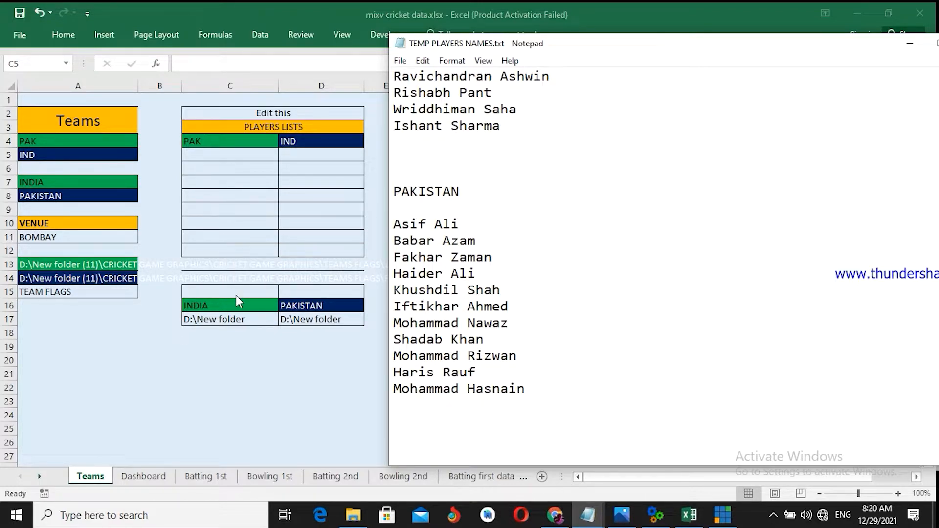
{"action": "left_click_drag", "start_coordinate": [396, 224], "coordinate": [527, 390]}
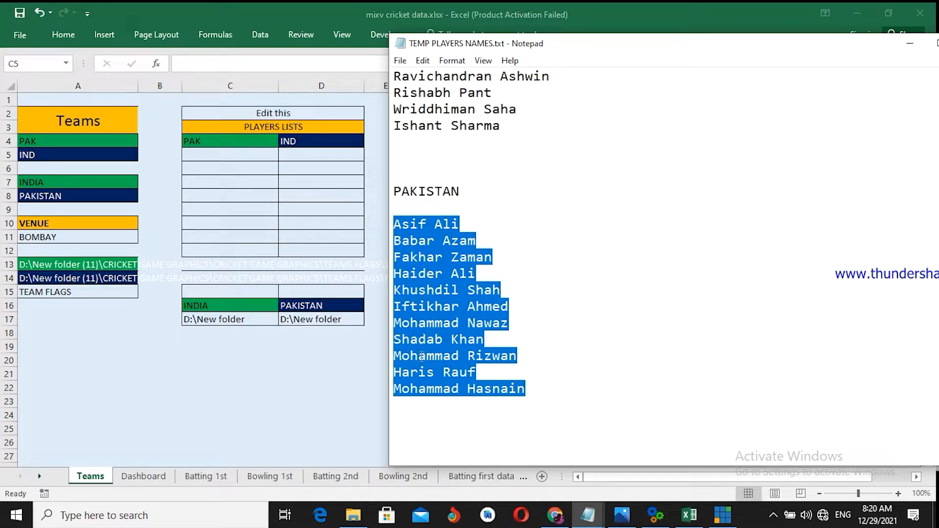
{"action": "right_click", "coordinate": [440, 258]}
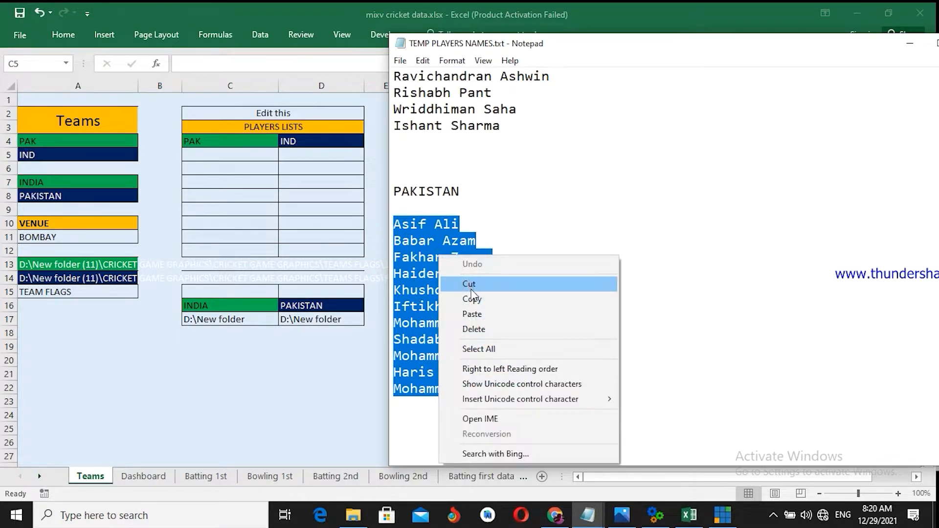
{"action": "left_click", "coordinate": [448, 298]}
{"action": "left_click", "coordinate": [218, 154]}
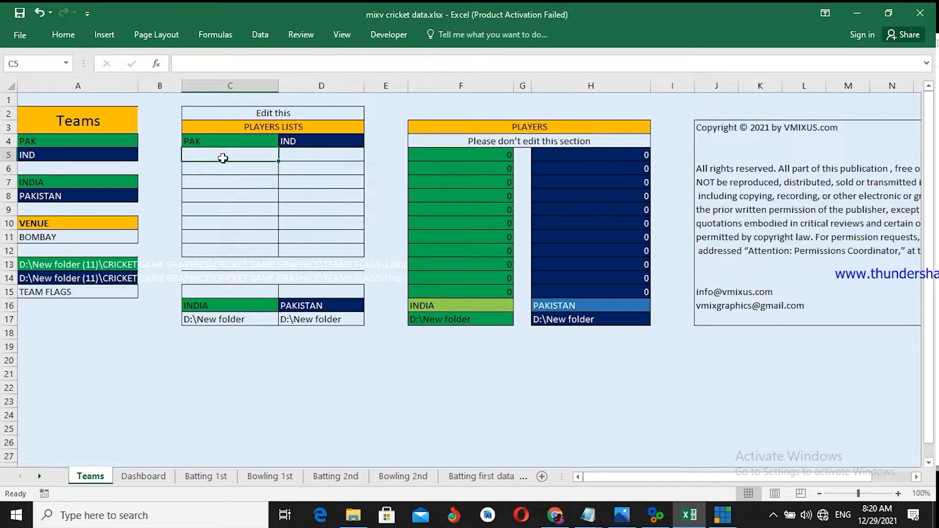
{"action": "key", "text": "ctrl+v"}
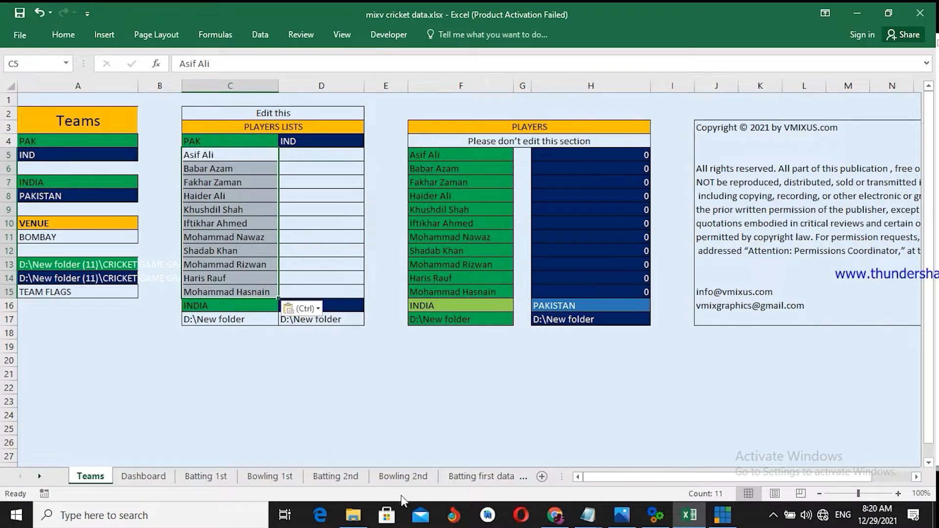
Copy all the INDIA player names from the text file, paste them under IND from cell D5, and widen column D to fit
{"action": "left_click", "coordinate": [588, 516]}
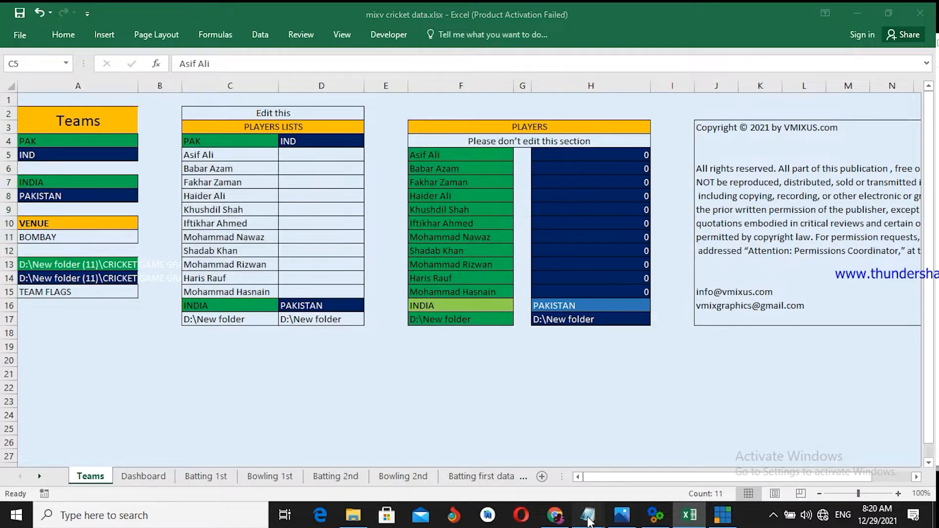
{"action": "left_click", "coordinate": [648, 453]}
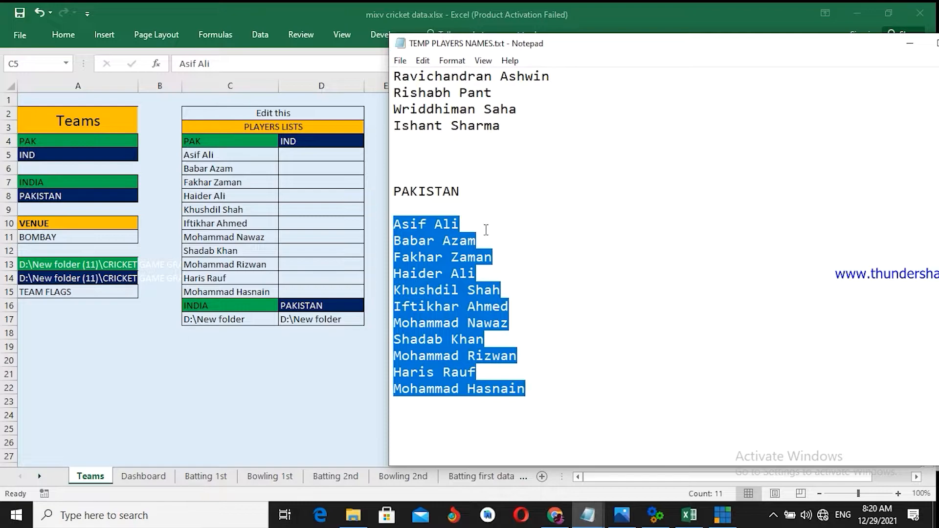
{"action": "scroll", "coordinate": [486, 230], "scroll_direction": "up", "scroll_amount": 3}
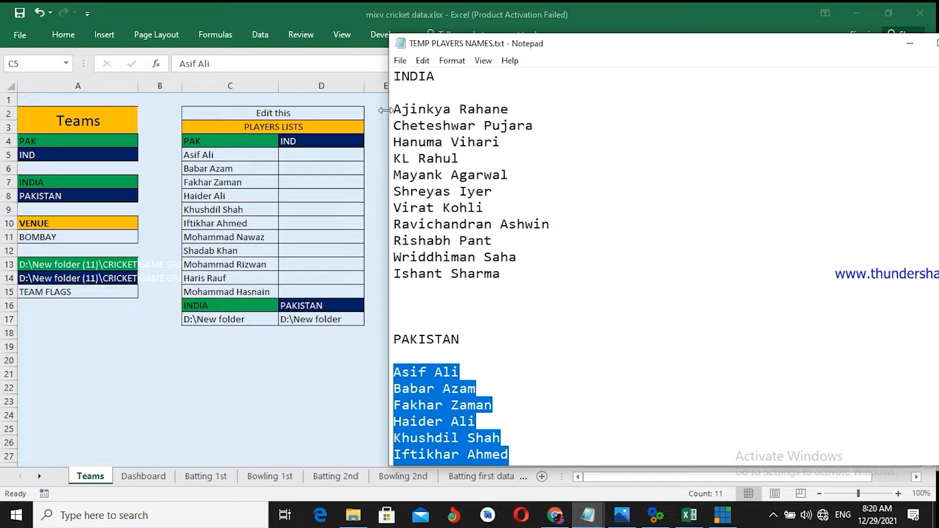
{"action": "left_click_drag", "start_coordinate": [395, 108], "coordinate": [514, 269]}
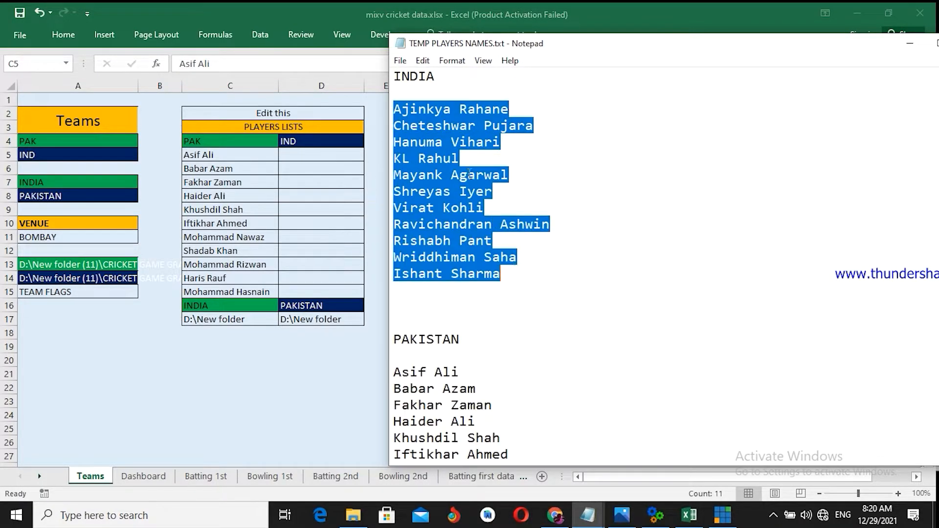
{"action": "right_click", "coordinate": [435, 221]}
{"action": "left_click", "coordinate": [472, 263]}
{"action": "left_click", "coordinate": [292, 152]}
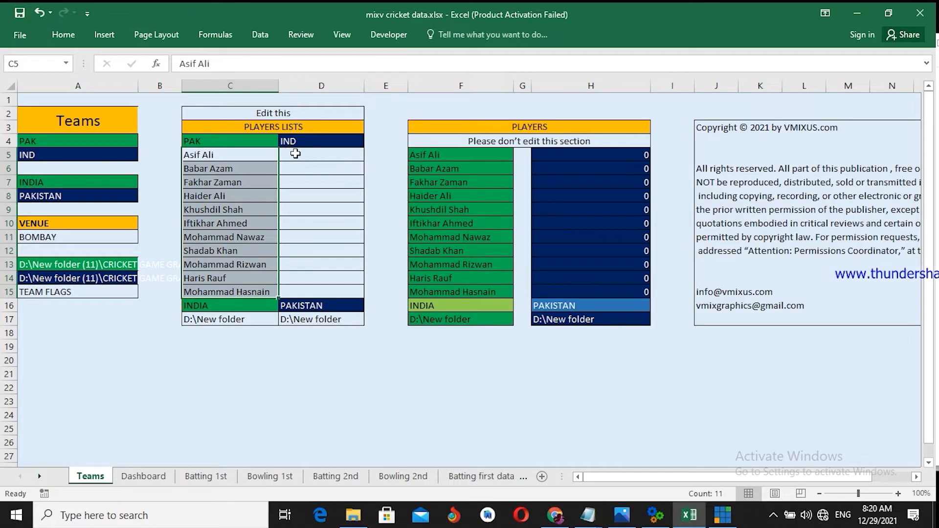
{"action": "key", "text": "ctrl+v"}
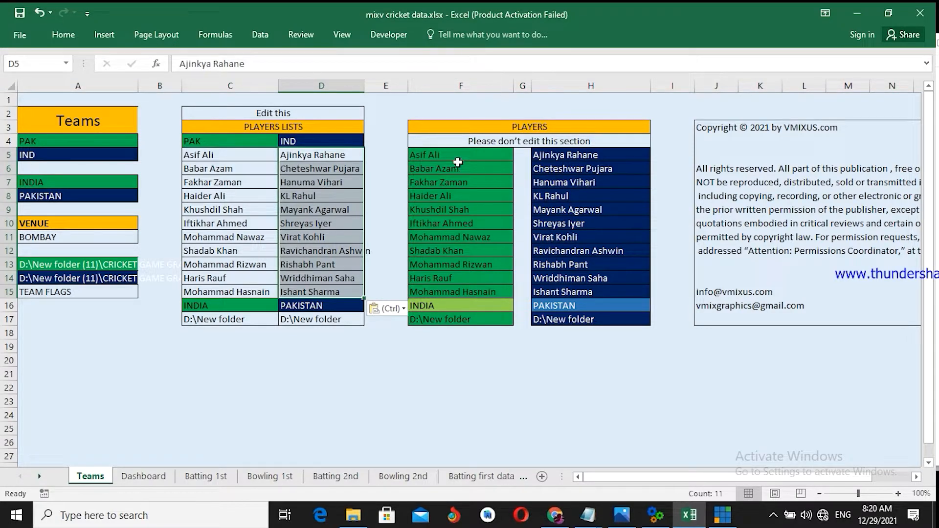
{"action": "left_click", "coordinate": [323, 383]}
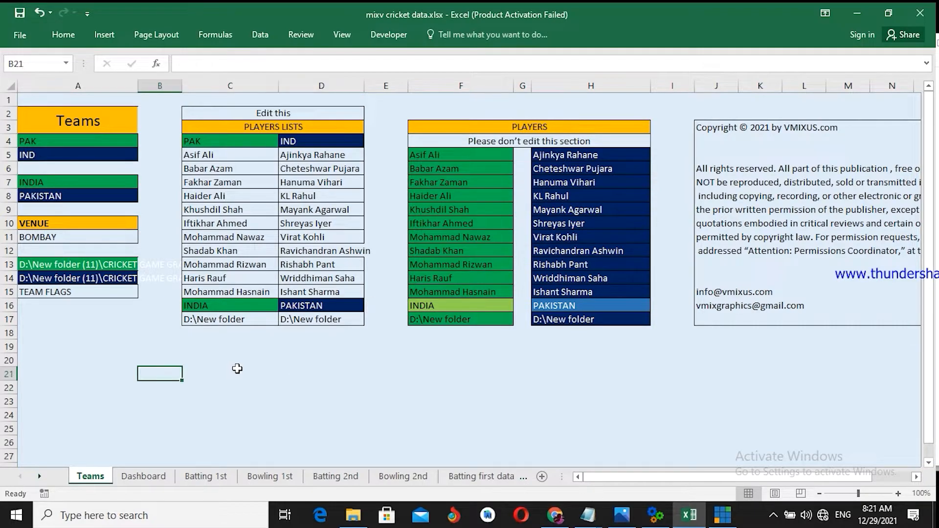
{"action": "left_click", "coordinate": [231, 156]}
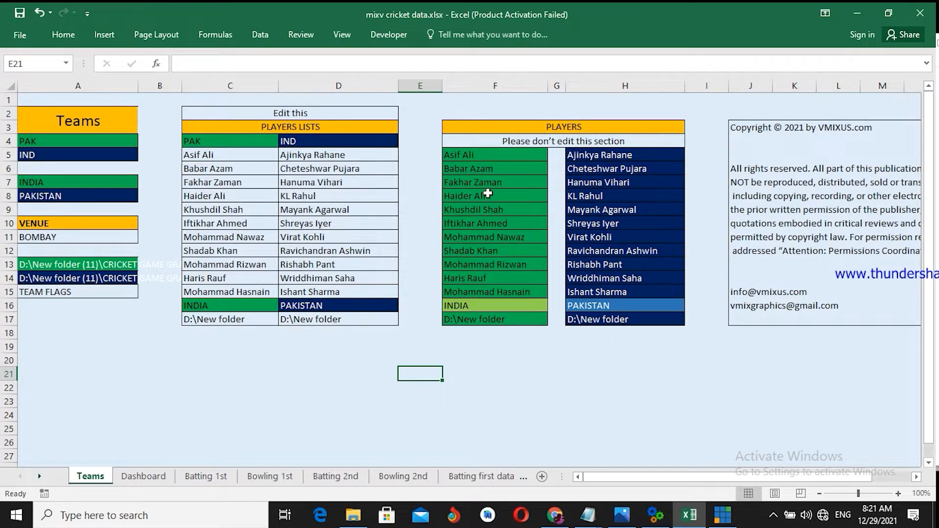
Change the tournament title on the Dashboard sheet to MIXV T20 TOURNAMENT
{"action": "left_click", "coordinate": [144, 476]}
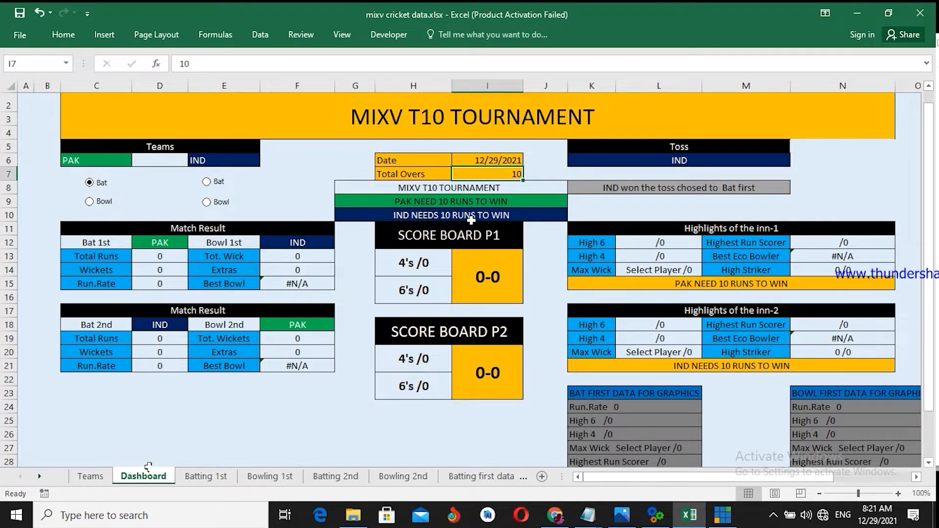
{"action": "left_click", "coordinate": [430, 124]}
{"action": "double_click", "coordinate": [442, 117]}
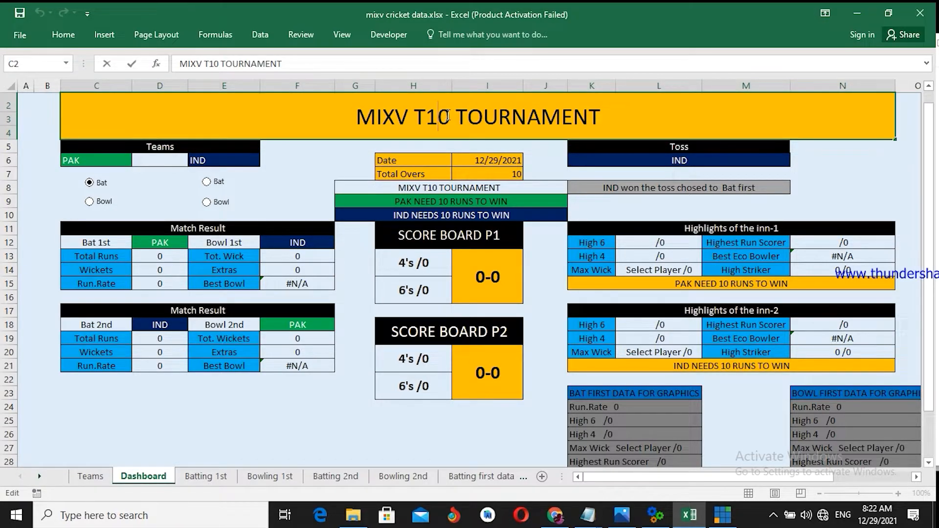
{"action": "left_click_drag", "start_coordinate": [447, 116], "coordinate": [427, 117]}
{"action": "type", "text": "20"}
Set the Total Overs value in cell I7 of the Dashboard to 20
{"action": "left_click", "coordinate": [504, 174]}
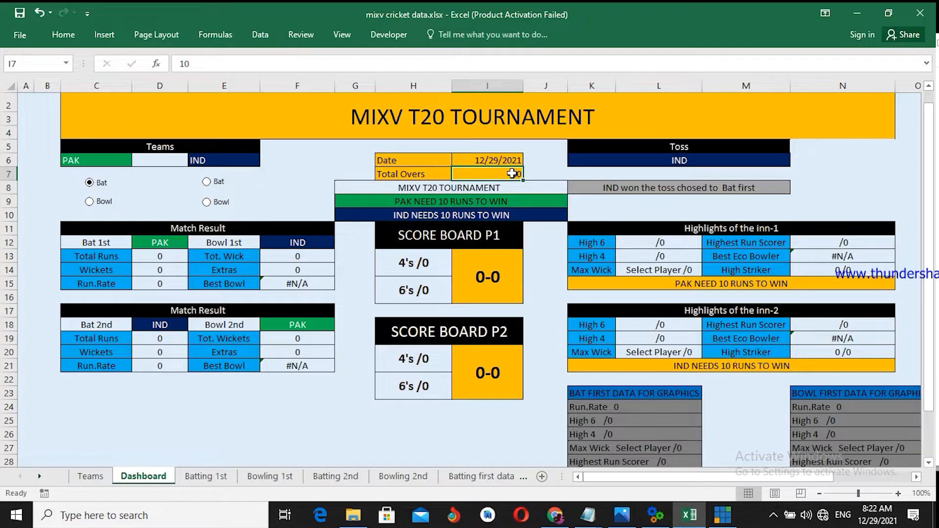
{"action": "type", "text": "20"}
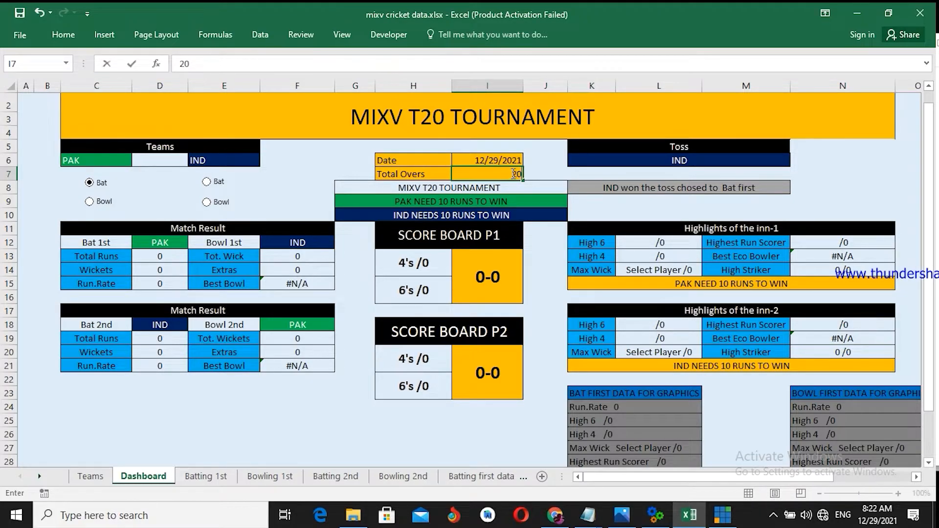
{"action": "left_click", "coordinate": [534, 174]}
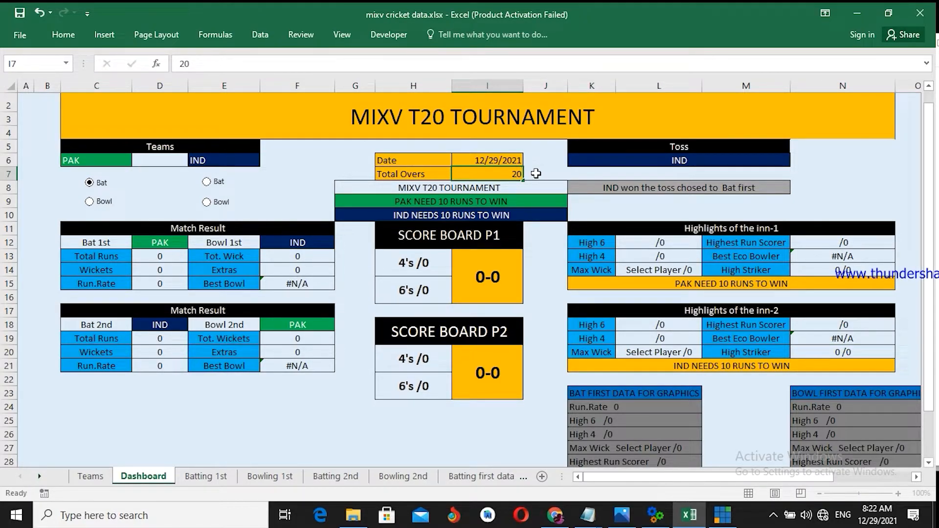
{"action": "left_click", "coordinate": [510, 177]}
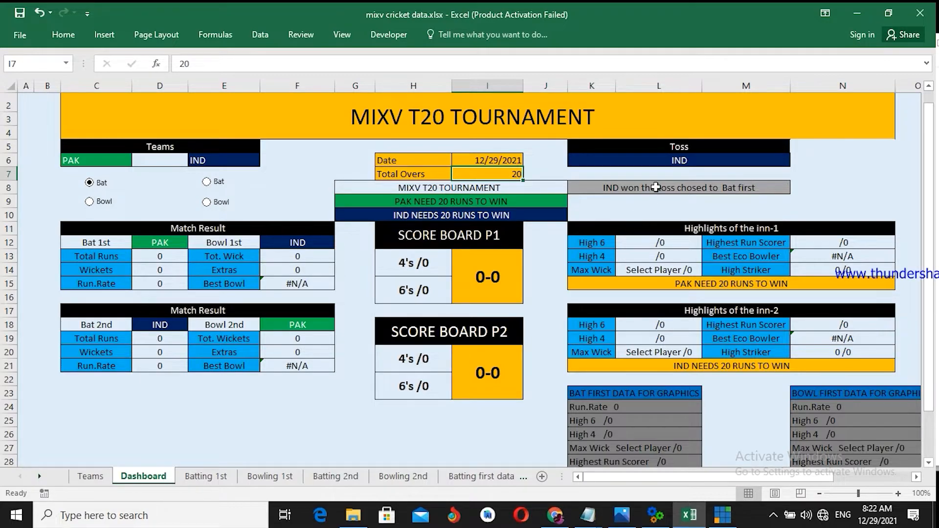
Review the team details and players lists on the Teams sheet, and return to the Dashboard
{"action": "left_click", "coordinate": [346, 430]}
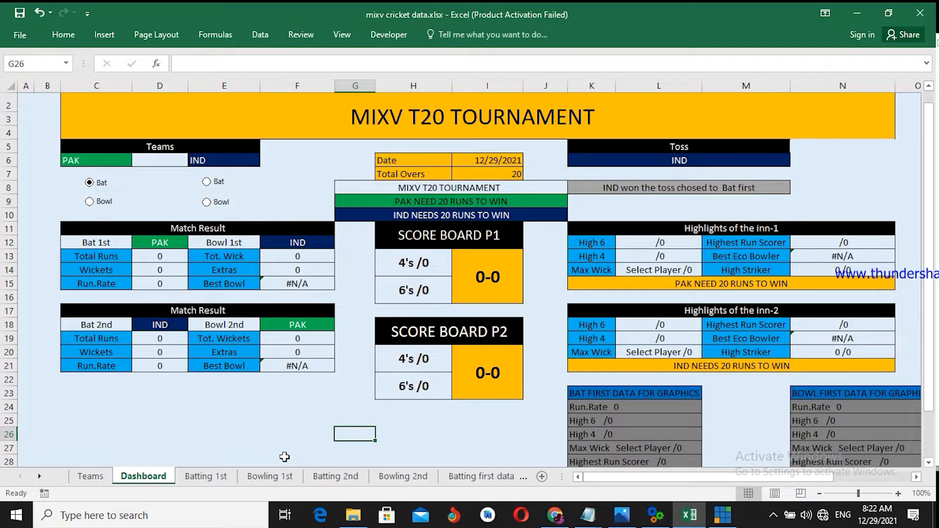
{"action": "left_click", "coordinate": [92, 476]}
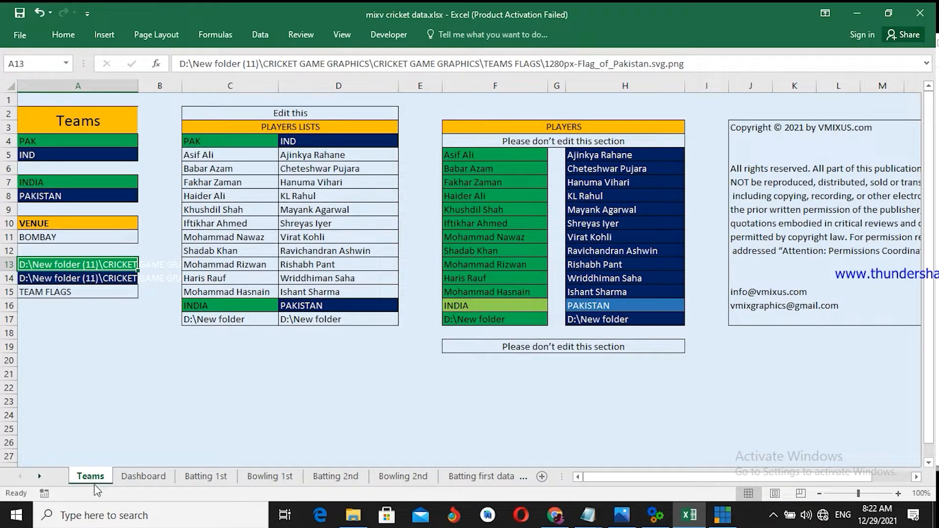
{"action": "left_click", "coordinate": [141, 477]}
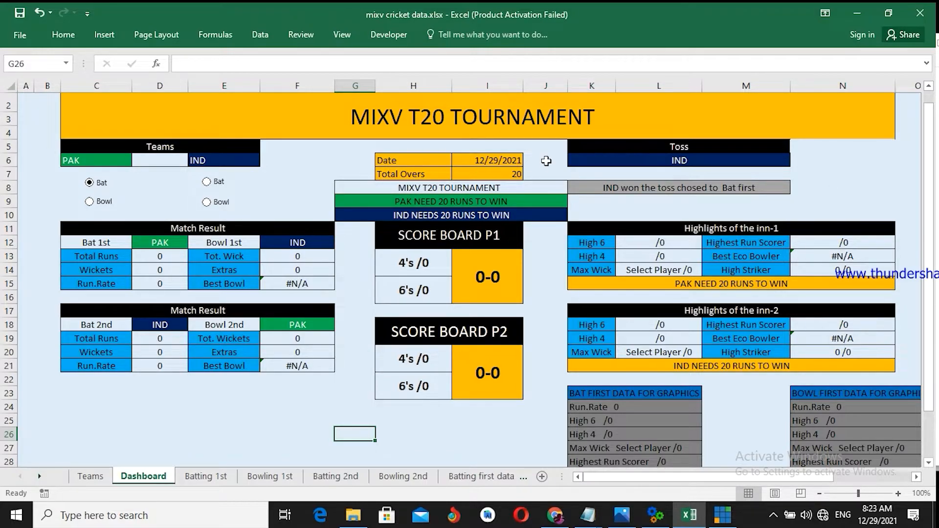
Try PAK as the toss winner in cell K6 of the Dashboard, and set it back to IND
{"action": "left_click", "coordinate": [604, 160]}
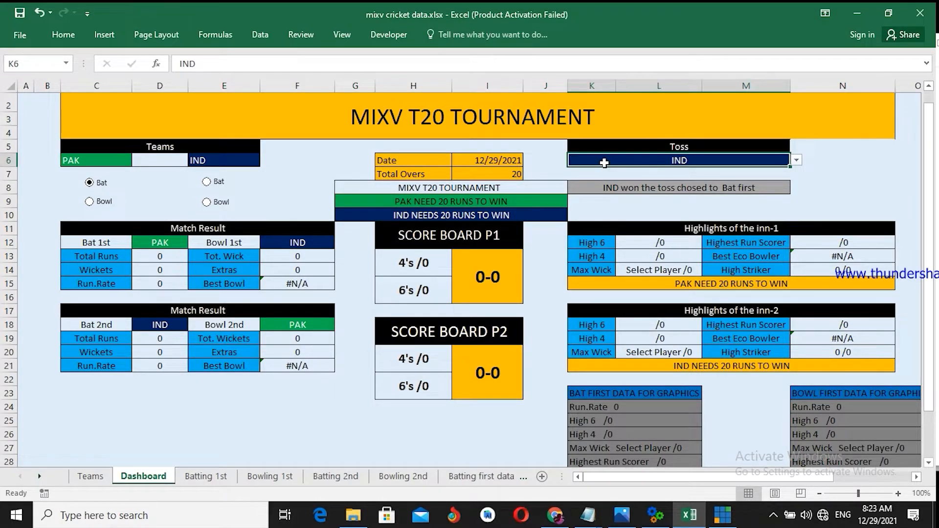
{"action": "left_click", "coordinate": [797, 162]}
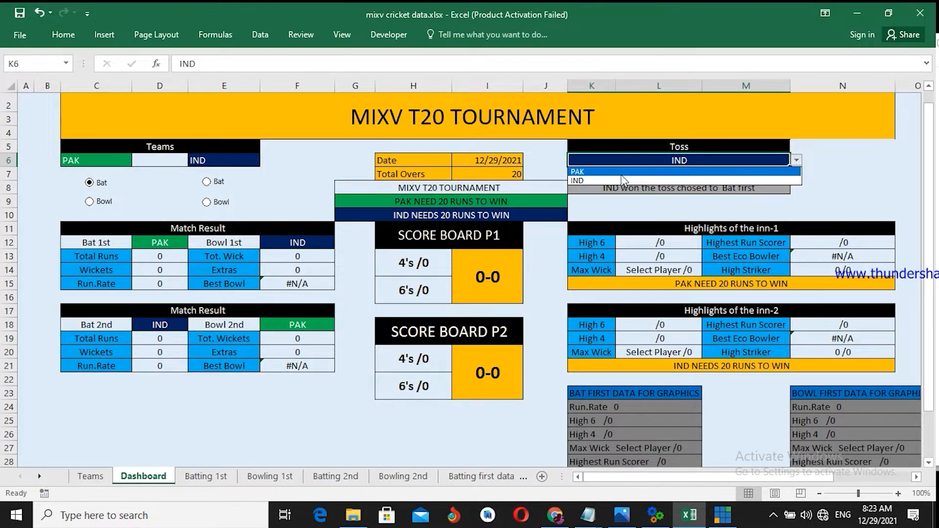
{"action": "left_click", "coordinate": [592, 172]}
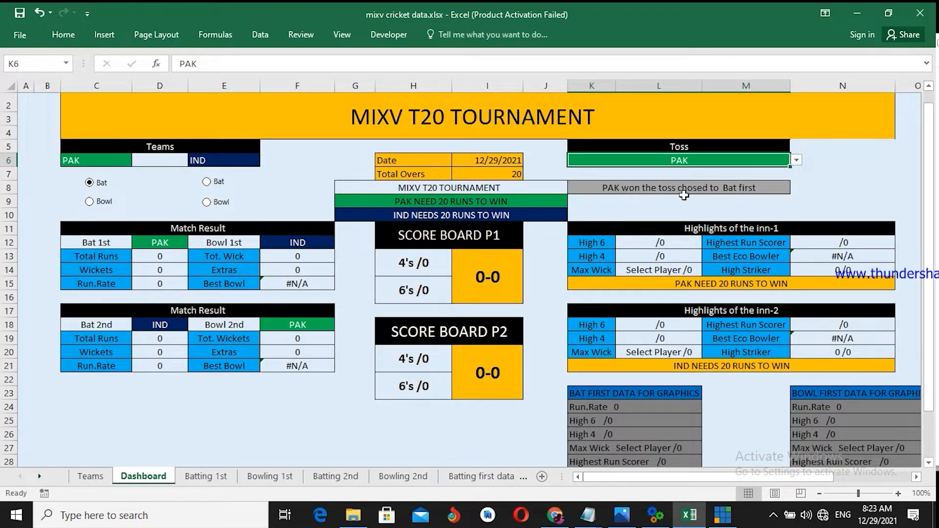
{"action": "left_click", "coordinate": [796, 160]}
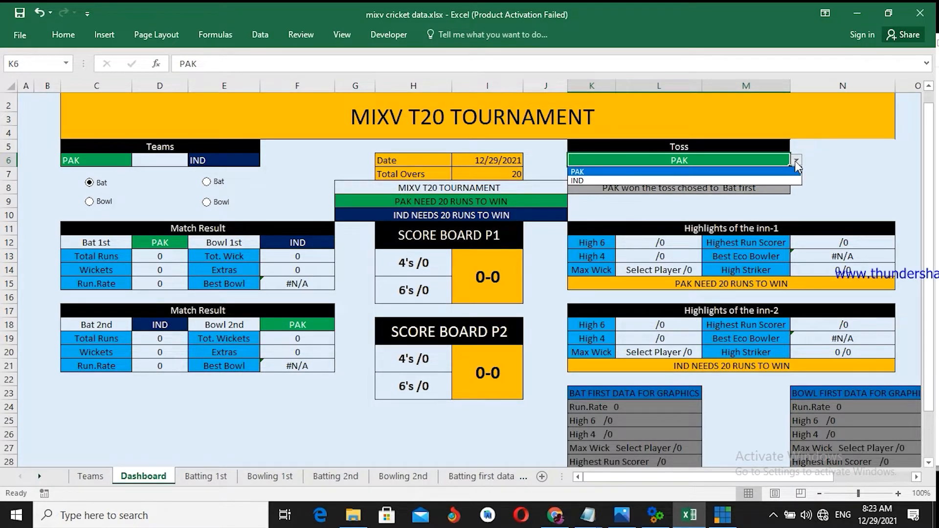
{"action": "left_click", "coordinate": [602, 181]}
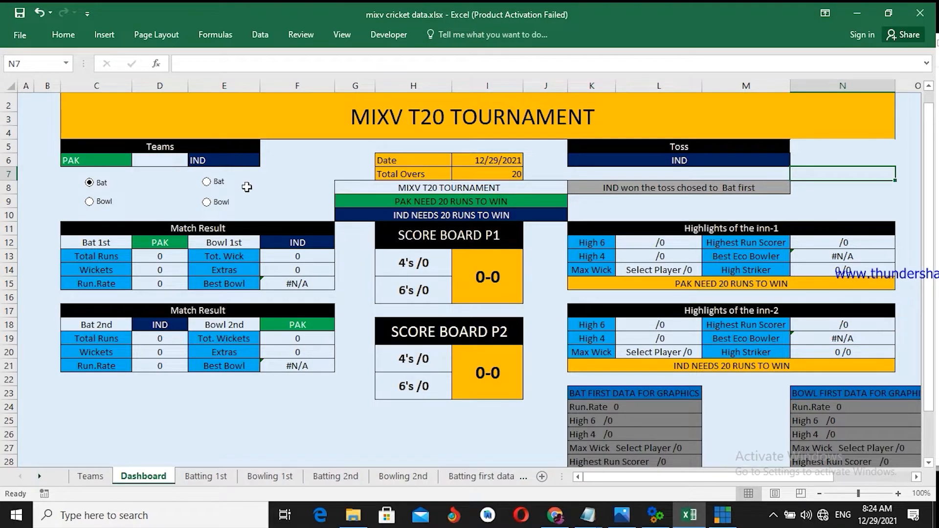
Try the Bat option for IND, PAK and IND again on the Dashboard to compare which team bats first
{"action": "left_click", "coordinate": [207, 183]}
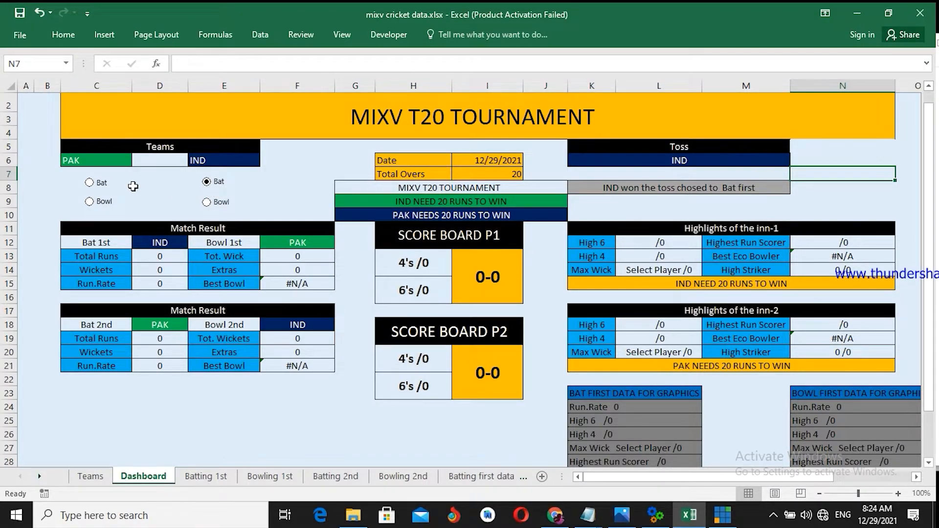
{"action": "left_click", "coordinate": [90, 184]}
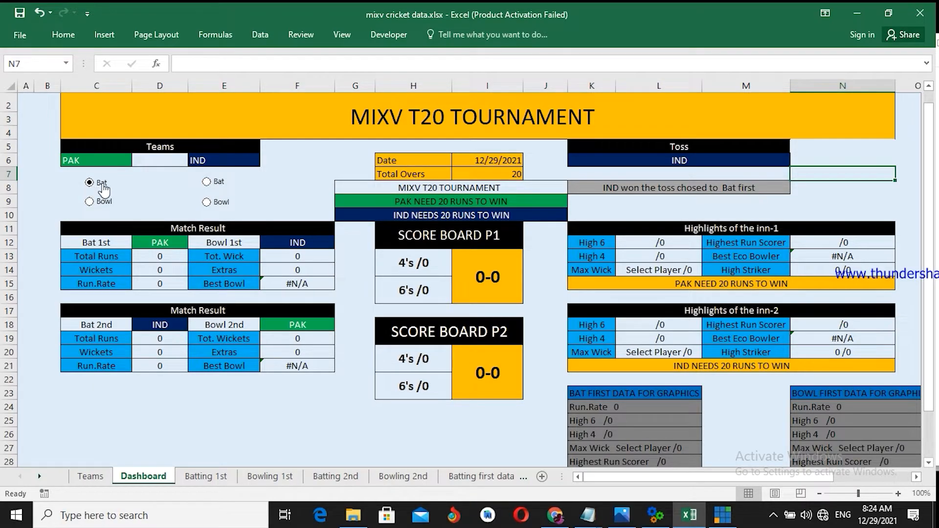
{"action": "left_click", "coordinate": [208, 190]}
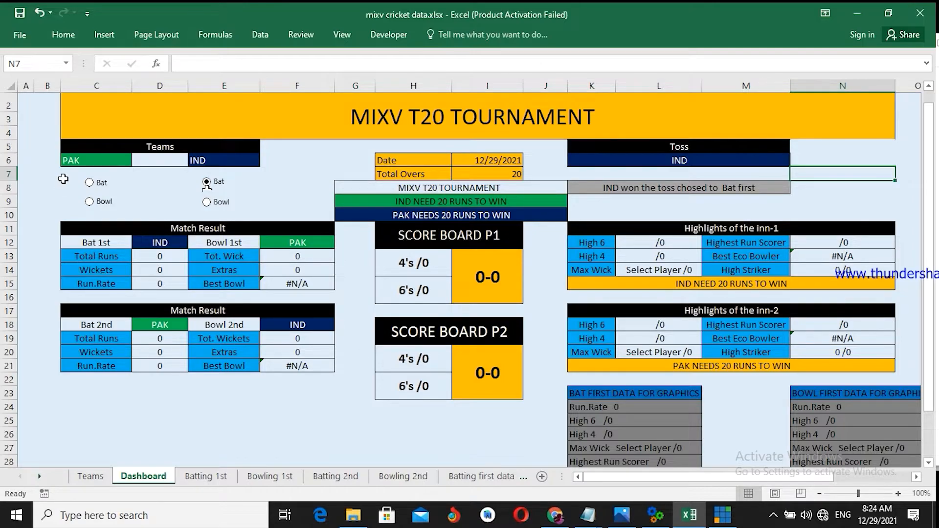
Try PAK as the toss winner in cell K6 of the Dashboard, with PAK set to bat first
{"action": "left_click", "coordinate": [728, 160]}
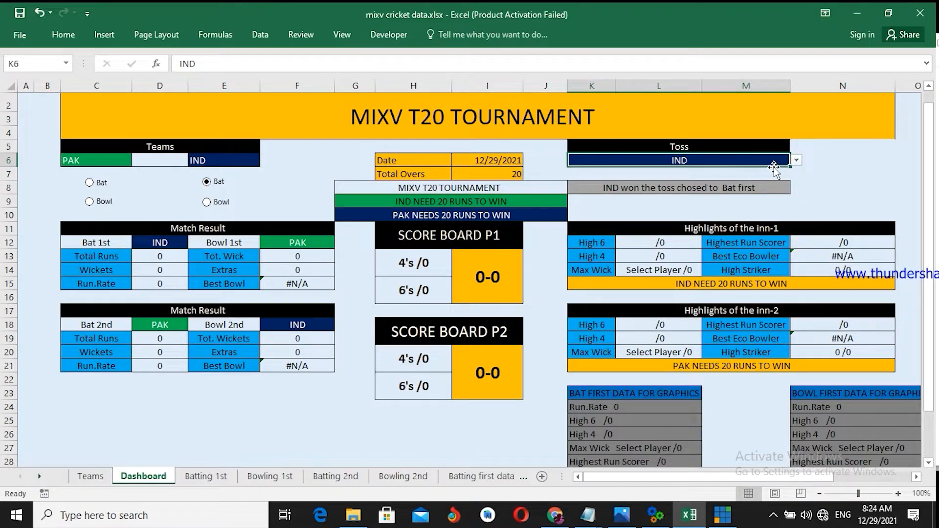
{"action": "left_click", "coordinate": [797, 160]}
{"action": "left_click", "coordinate": [646, 172]}
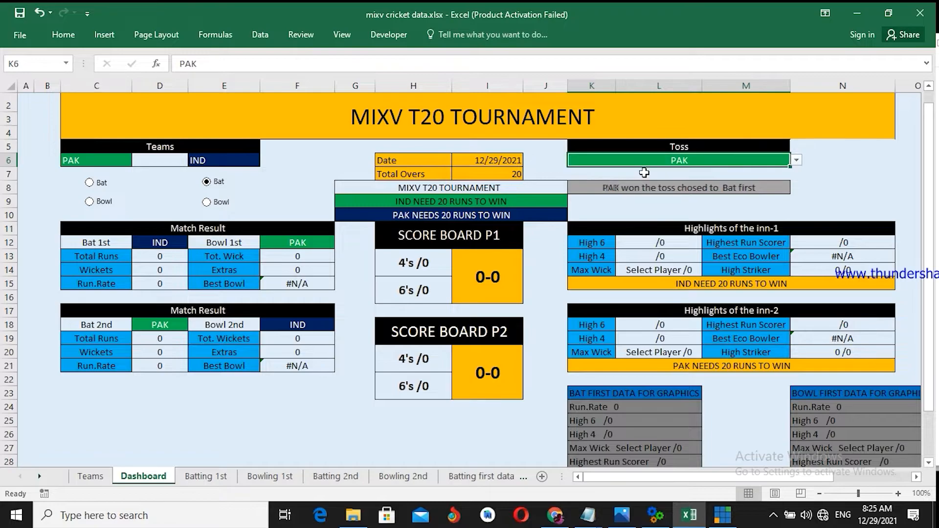
{"action": "left_click", "coordinate": [89, 183]}
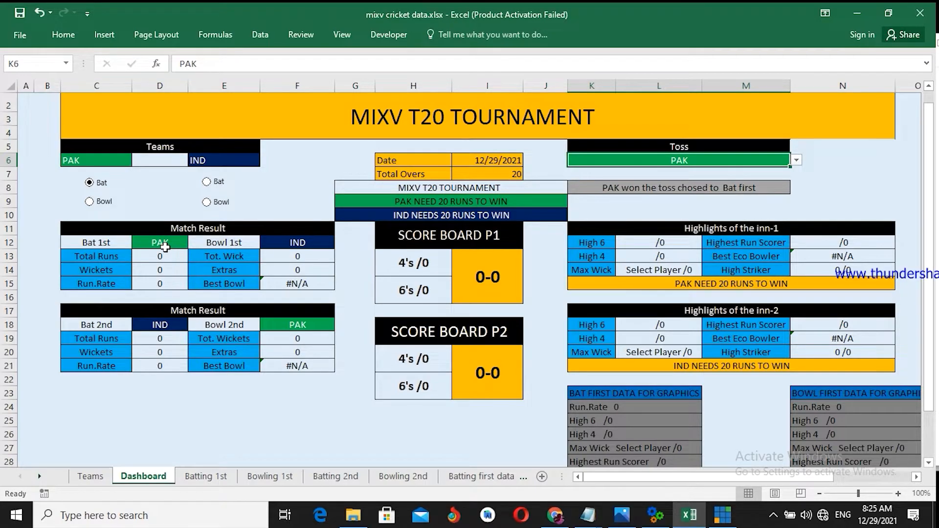
Set the toss winner in K6 to IND, choose Bat for IND, and save the workbook
{"action": "left_click", "coordinate": [796, 161]}
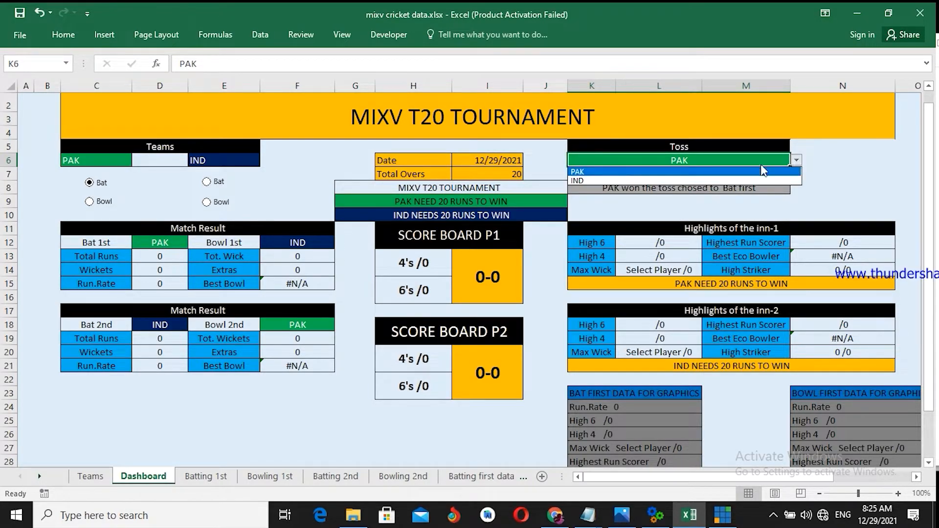
{"action": "left_click", "coordinate": [664, 181]}
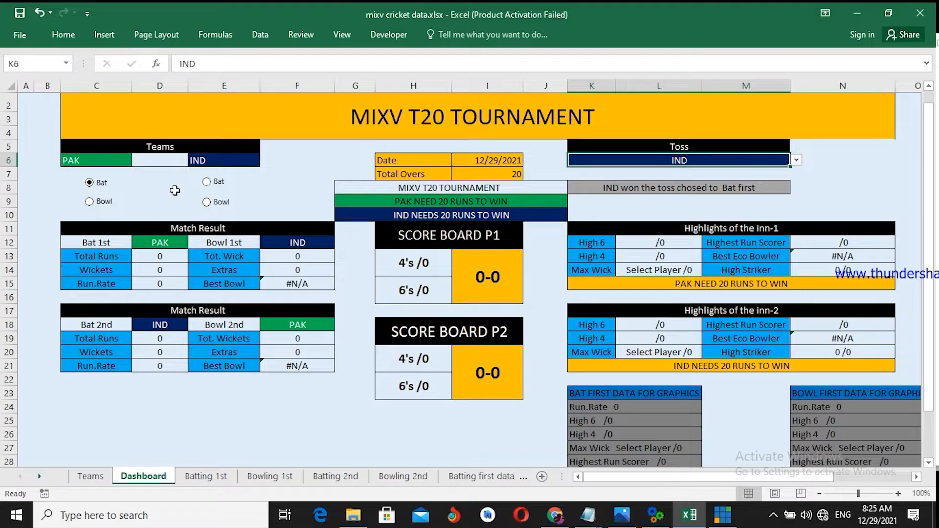
{"action": "left_click", "coordinate": [207, 183]}
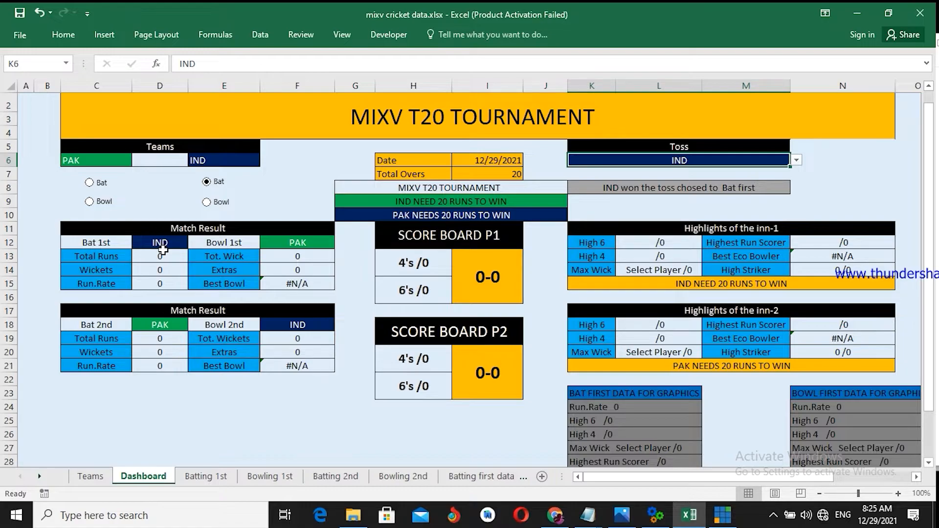
{"action": "left_click", "coordinate": [19, 15]}
Review the tournament title, the Total Overs value and the toss winner cell on the Dashboard
{"action": "left_click", "coordinate": [392, 122]}
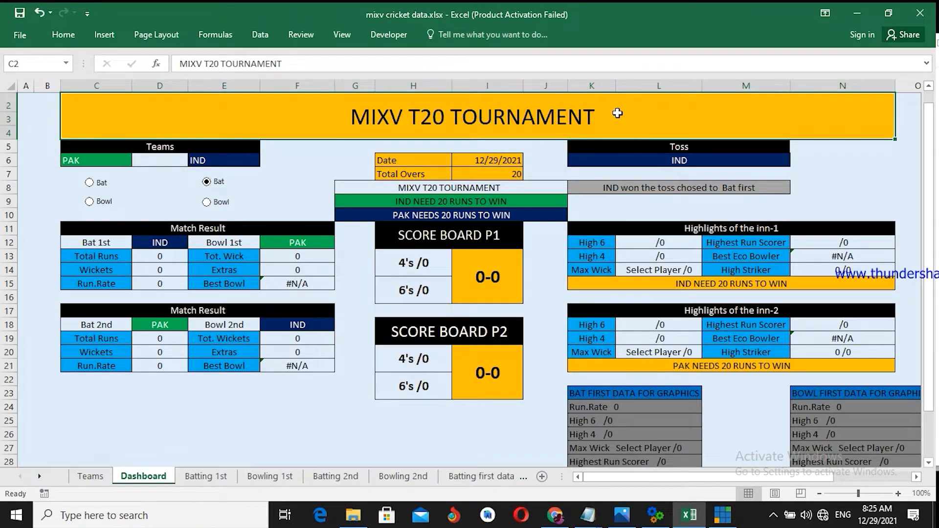
{"action": "left_click", "coordinate": [516, 175]}
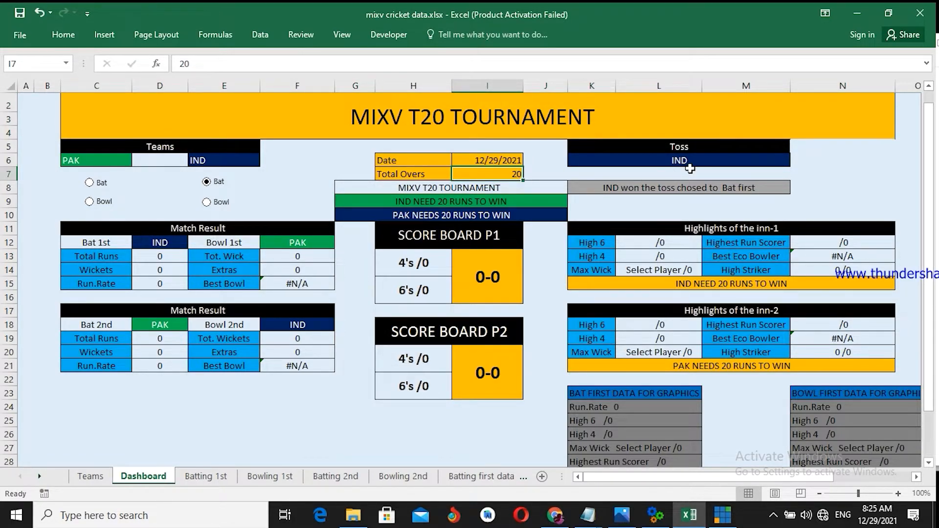
{"action": "left_click", "coordinate": [717, 160]}
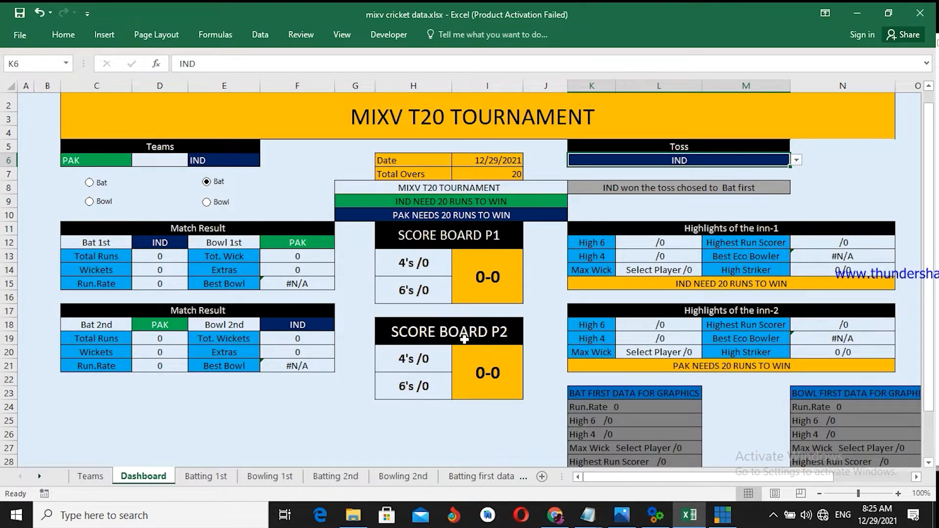
Examine the team headers and tables on the Batting 1st and Bowling 1st sheets, and return to the Dashboard
{"action": "left_click", "coordinate": [214, 479]}
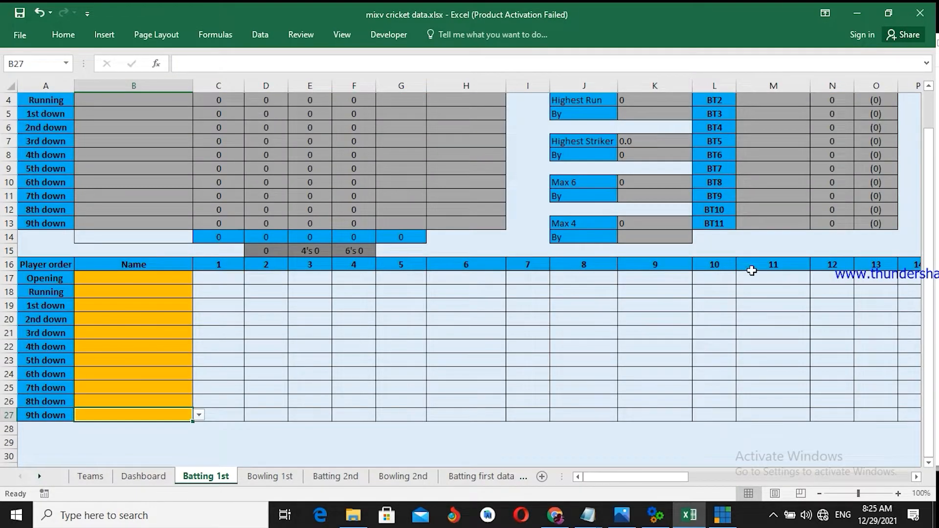
{"action": "left_click_drag", "start_coordinate": [929, 218], "coordinate": [932, 161]}
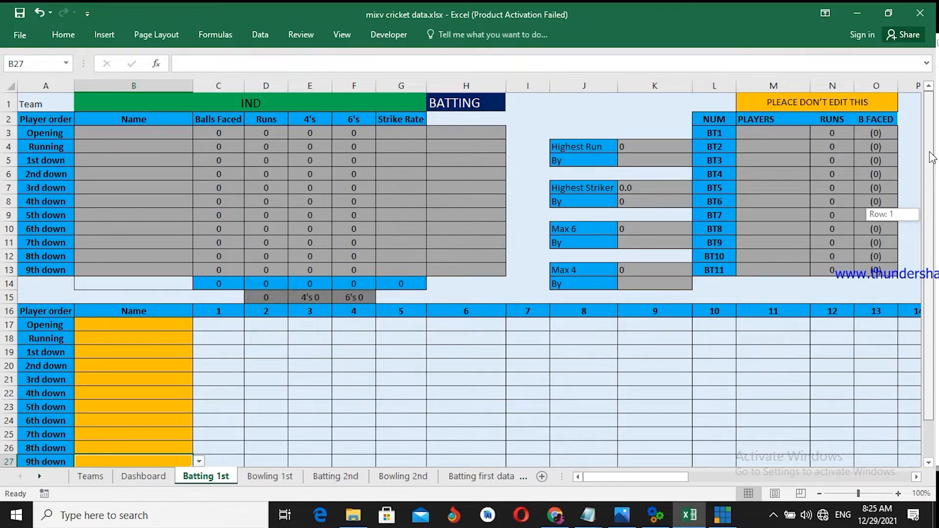
{"action": "left_click_drag", "start_coordinate": [932, 158], "coordinate": [932, 157]}
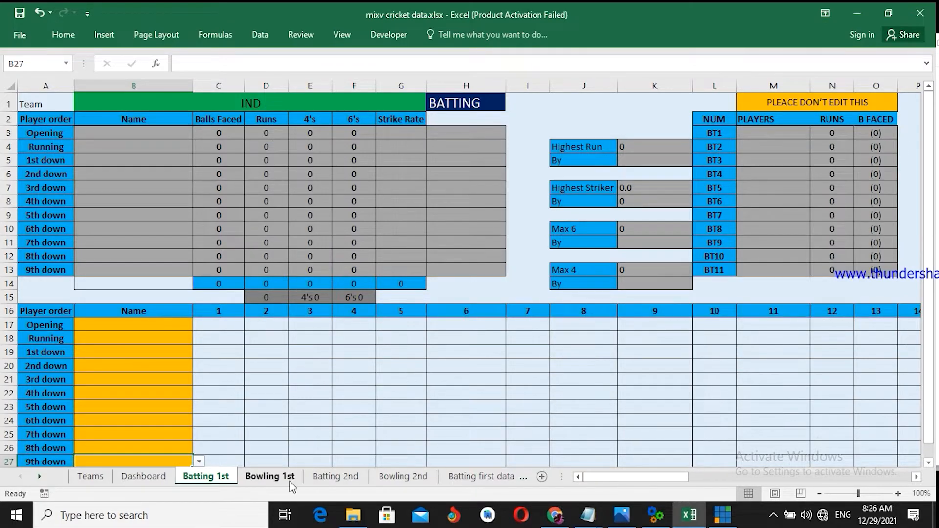
{"action": "left_click", "coordinate": [268, 478]}
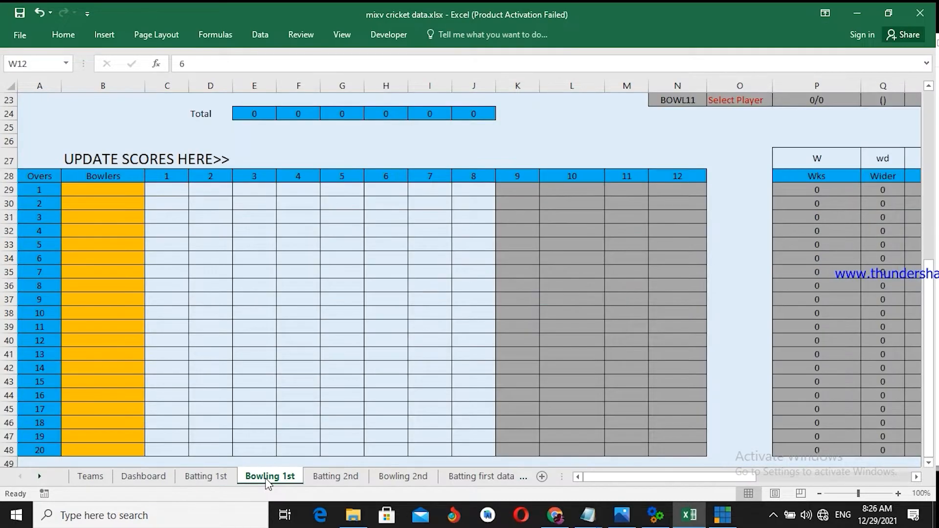
{"action": "left_click", "coordinate": [930, 121]}
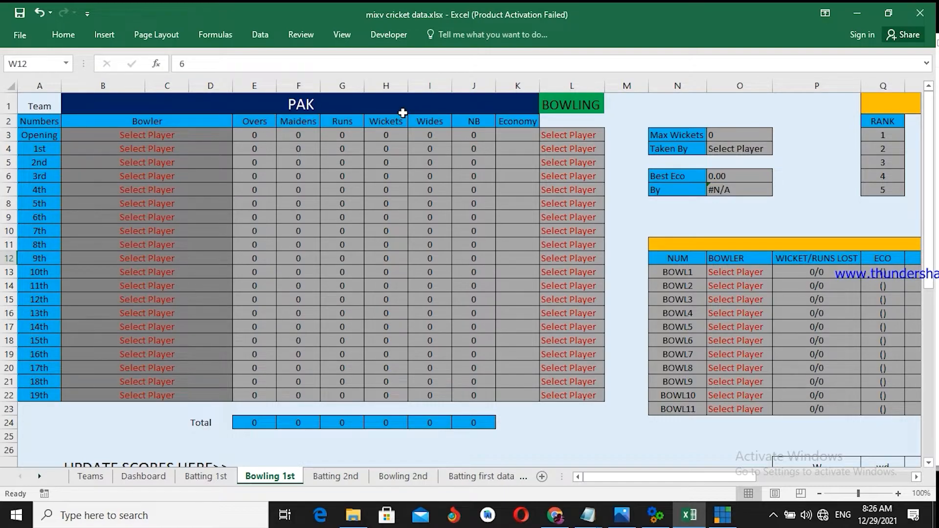
{"action": "left_click", "coordinate": [203, 482]}
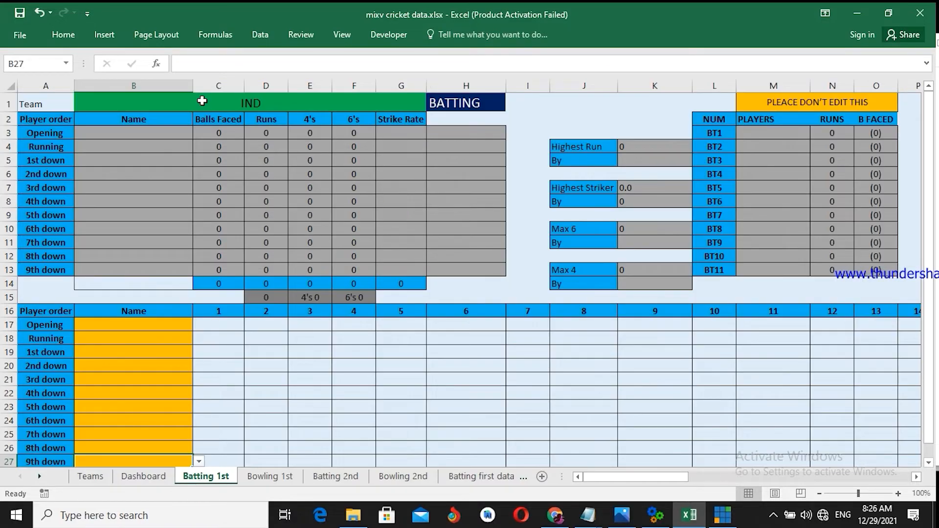
{"action": "left_click", "coordinate": [254, 108]}
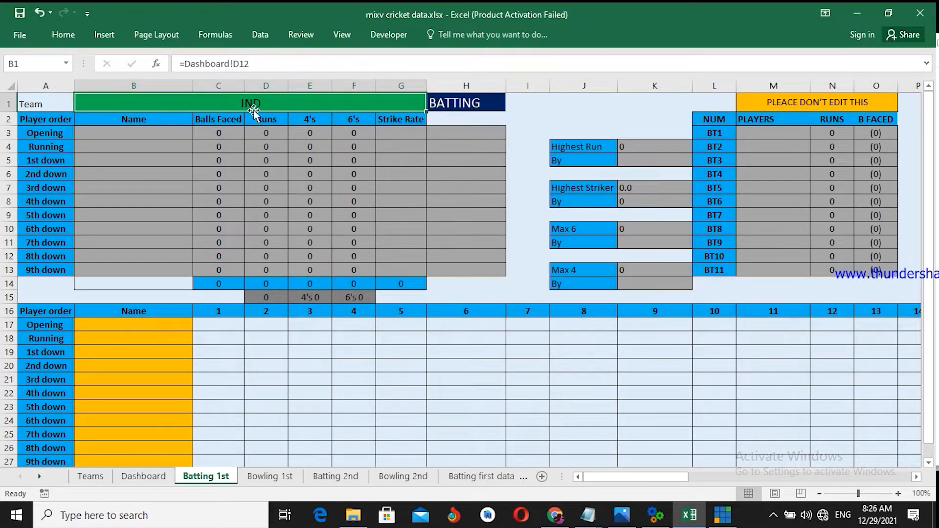
{"action": "left_click", "coordinate": [260, 482]}
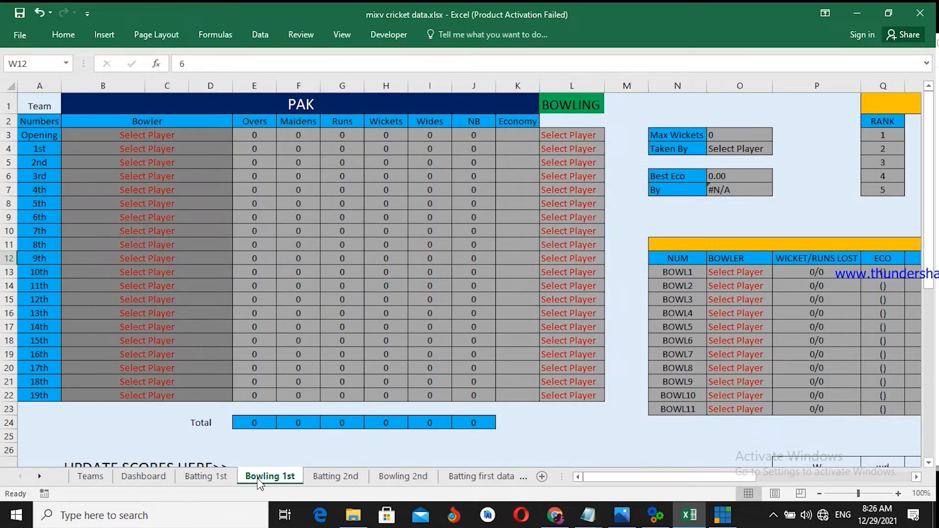
{"action": "left_click", "coordinate": [139, 477]}
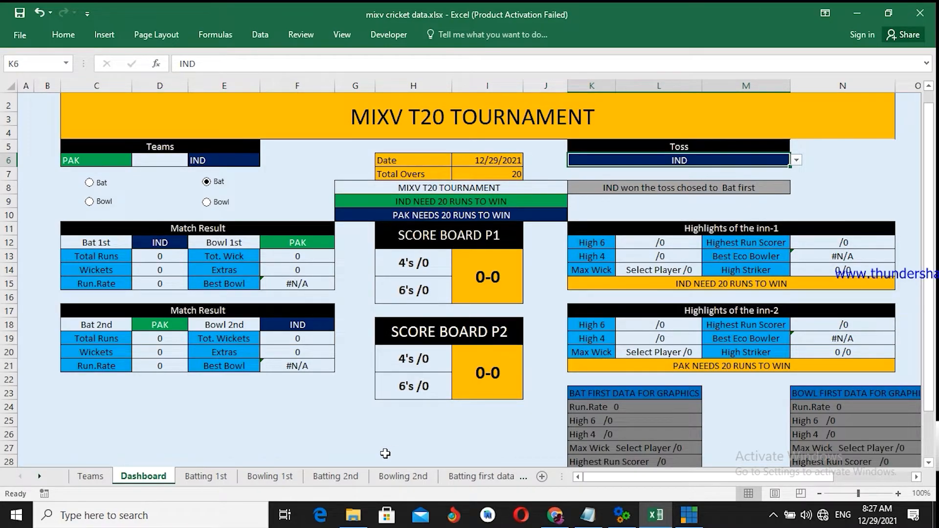
On the Batting 1st sheet, choose Ajinkya Rahane as the Opening batsman in cell B17
{"action": "left_click", "coordinate": [204, 477]}
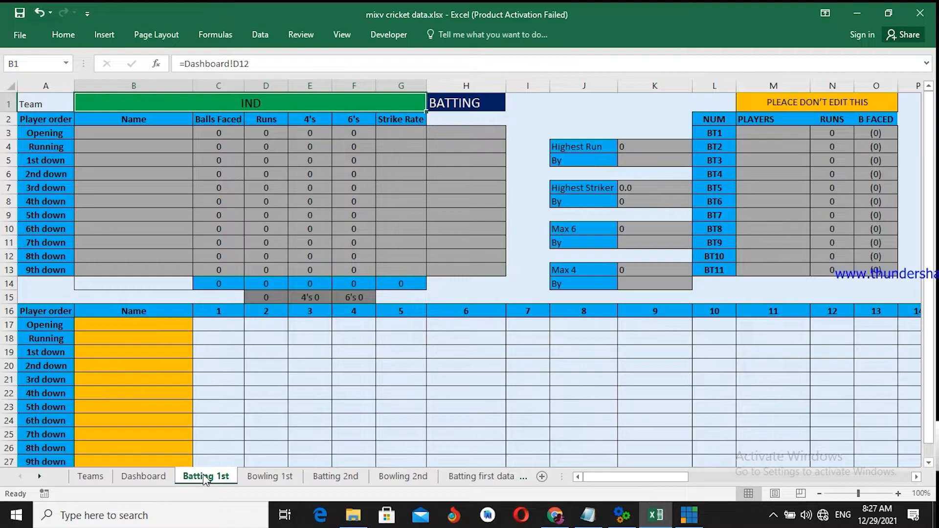
{"action": "left_click", "coordinate": [168, 325]}
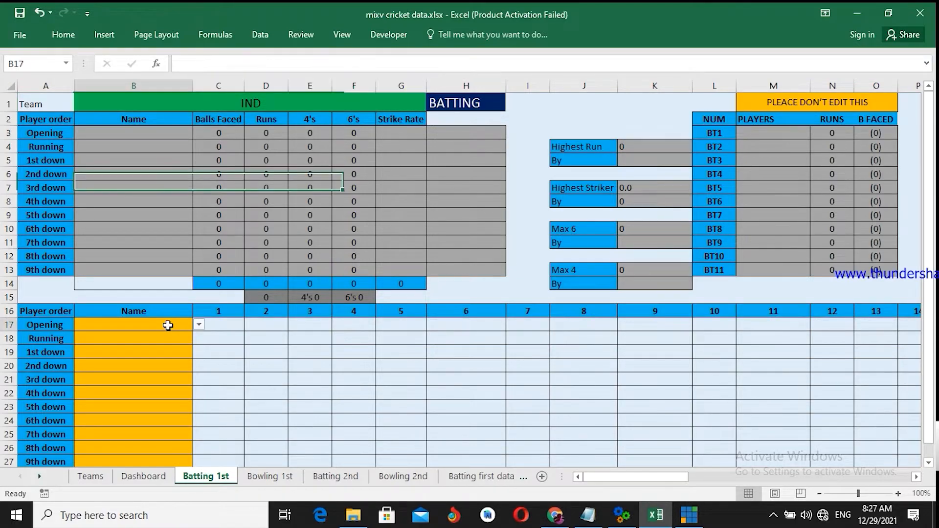
{"action": "left_click", "coordinate": [200, 327]}
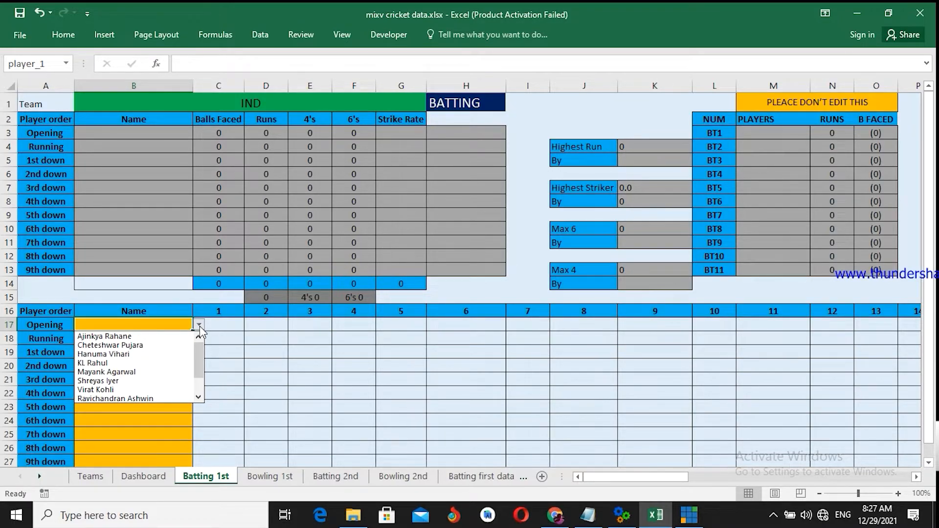
{"action": "left_click", "coordinate": [200, 327]}
{"action": "left_click", "coordinate": [199, 327]}
{"action": "left_click", "coordinate": [200, 327]}
{"action": "left_click", "coordinate": [199, 327]}
{"action": "left_click", "coordinate": [141, 337]}
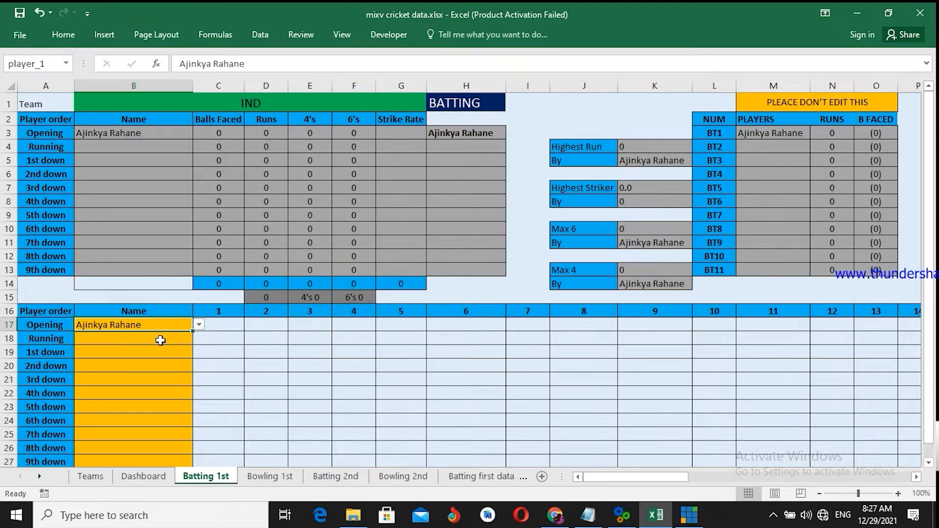
Choose Cheteshwar Pujara as the Running batsman in cell B18 of the Batting 1st sheet
{"action": "left_click", "coordinate": [161, 340]}
{"action": "left_click", "coordinate": [199, 339]}
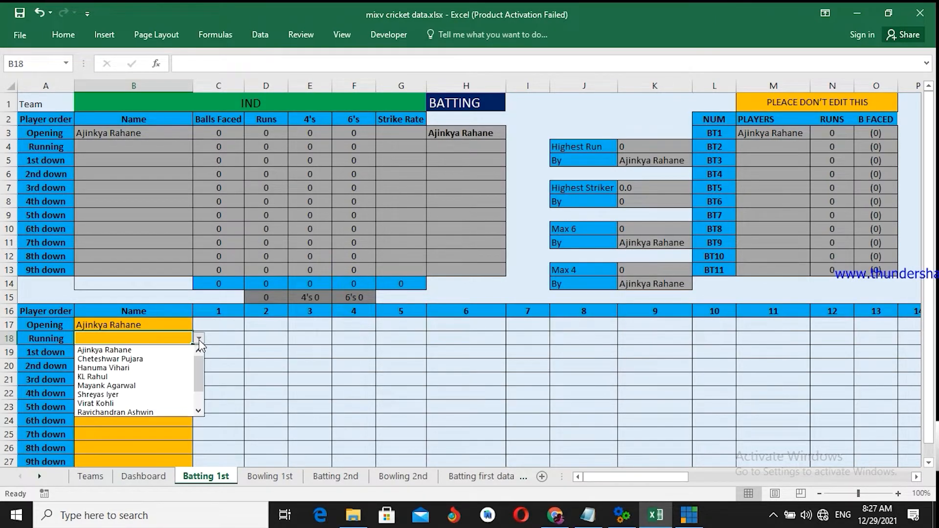
{"action": "left_click", "coordinate": [147, 360]}
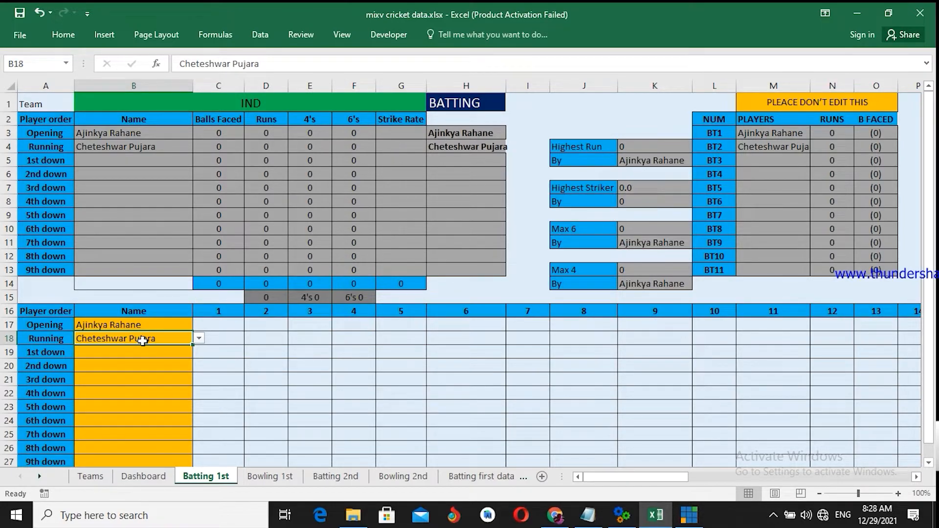
Examine the bowler summary table and the UPDATE SCORES HERE section on the Bowling 1st sheet
{"action": "left_click", "coordinate": [261, 479]}
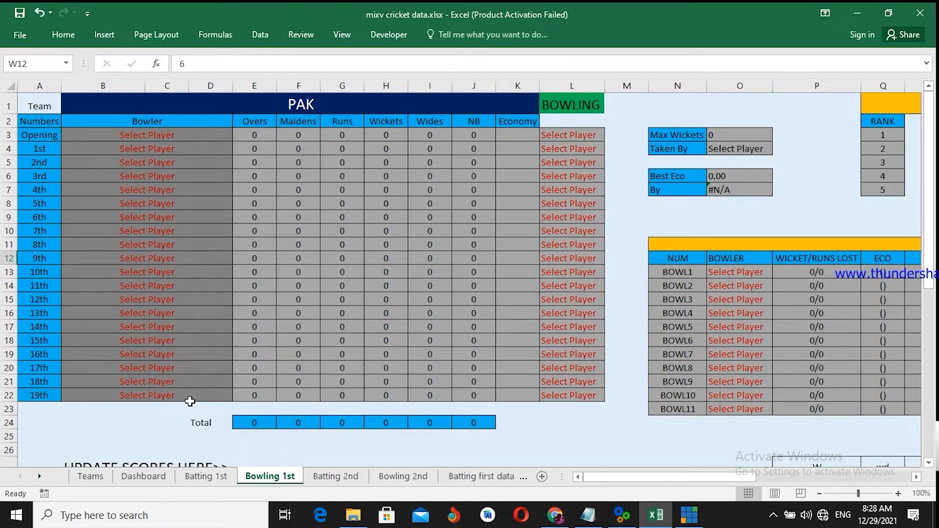
{"action": "scroll", "coordinate": [188, 401], "scroll_direction": "down", "scroll_amount": 3}
{"action": "scroll", "coordinate": [189, 403], "scroll_direction": "down", "scroll_amount": 3}
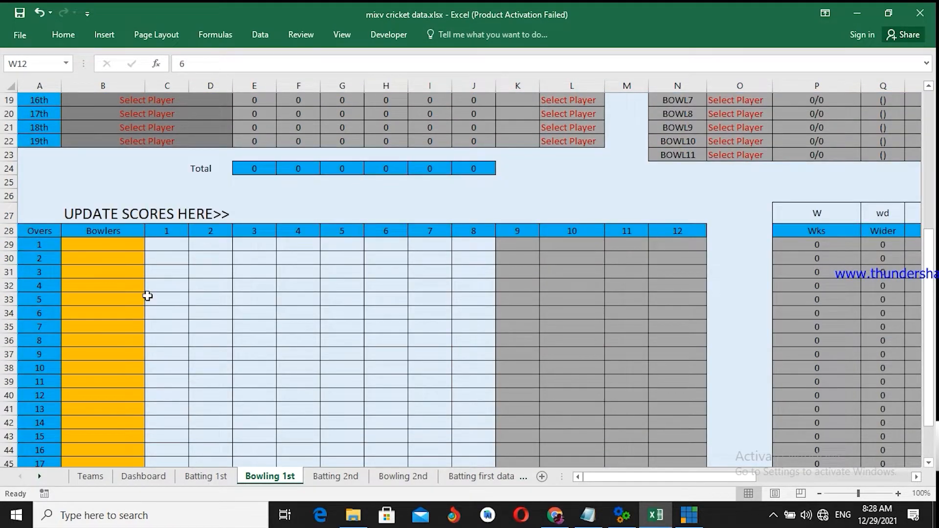
{"action": "left_click", "coordinate": [90, 215]}
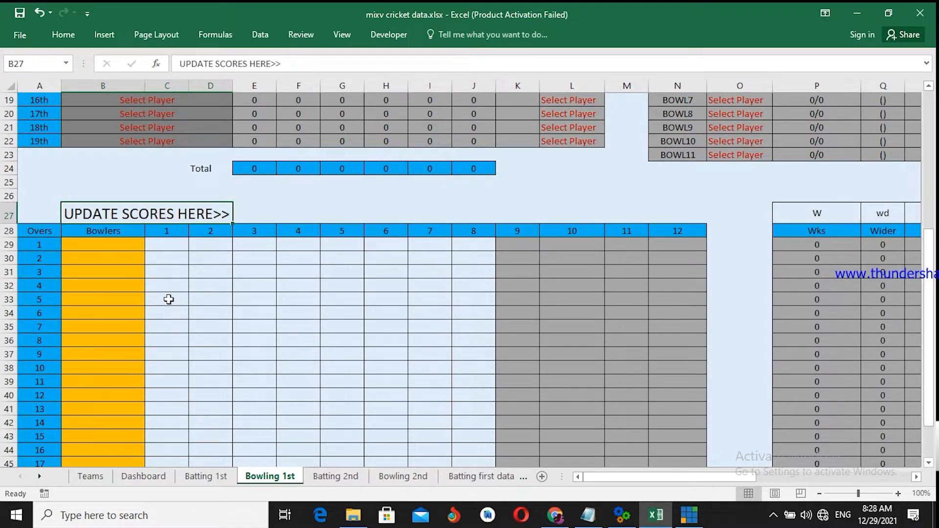
{"action": "scroll", "coordinate": [268, 280], "scroll_direction": "up", "scroll_amount": 4}
{"action": "scroll", "coordinate": [269, 282], "scroll_direction": "up", "scroll_amount": 2}
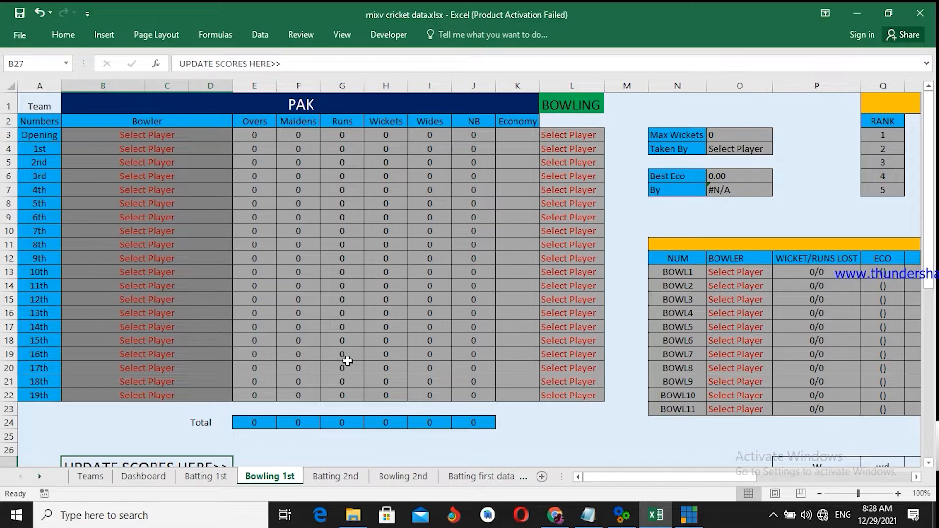
{"action": "scroll", "coordinate": [321, 396], "scroll_direction": "down", "scroll_amount": 1}
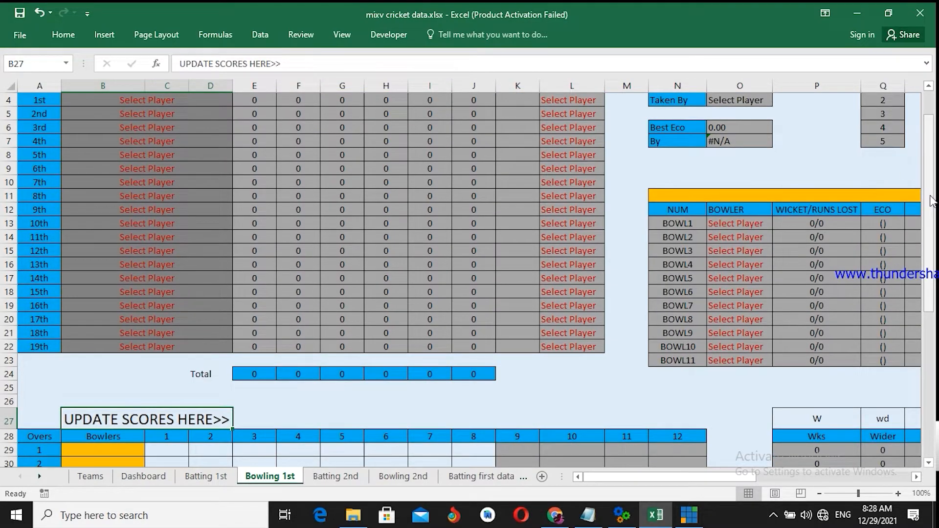
{"action": "left_click_drag", "start_coordinate": [932, 203], "coordinate": [936, 342]}
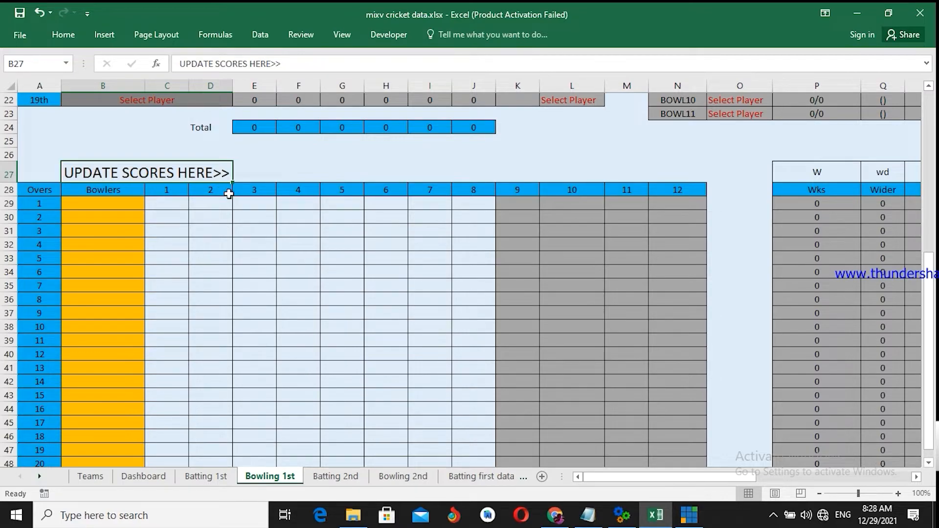
{"action": "left_click_drag", "start_coordinate": [935, 279], "coordinate": [935, 242]}
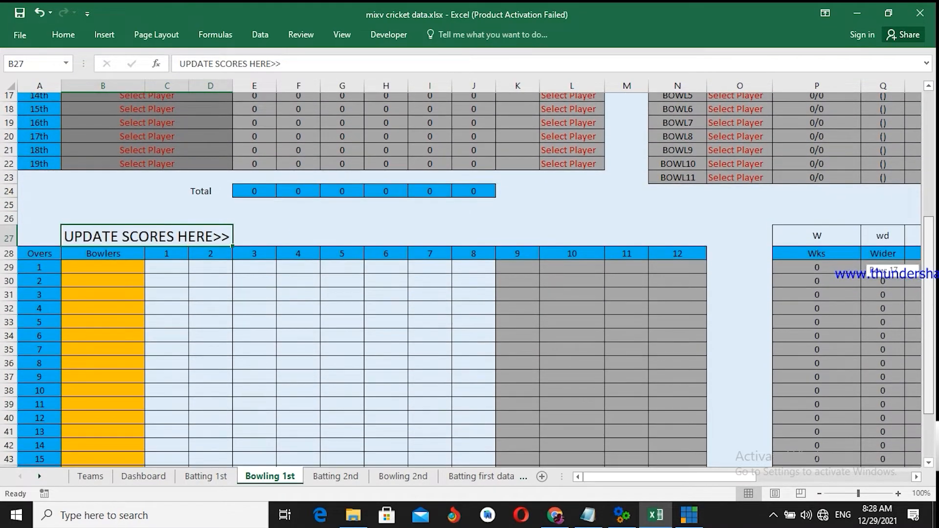
Choose Asif Ali as the bowler for over 1 in cell B29 and check the bowler summary table
{"action": "left_click", "coordinate": [131, 272]}
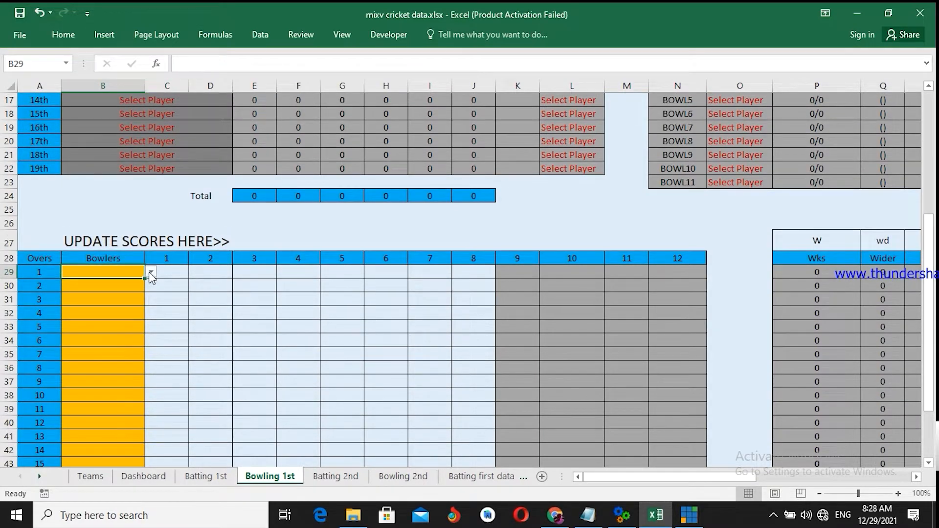
{"action": "left_click", "coordinate": [150, 272]}
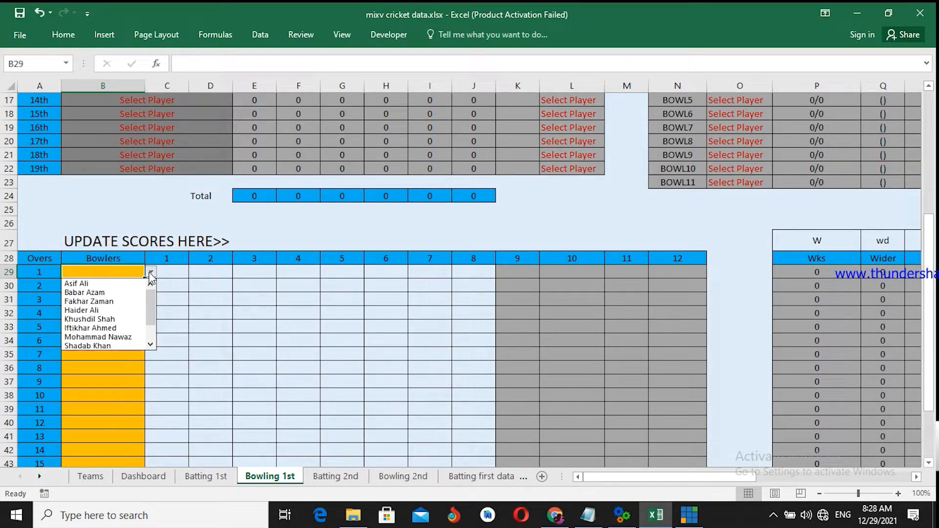
{"action": "left_click", "coordinate": [98, 284]}
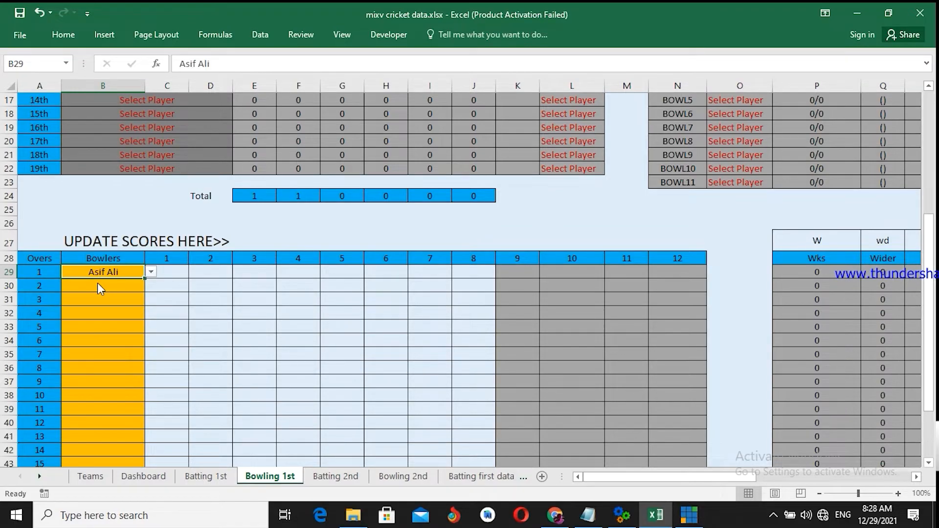
{"action": "left_click_drag", "start_coordinate": [929, 244], "coordinate": [928, 121]}
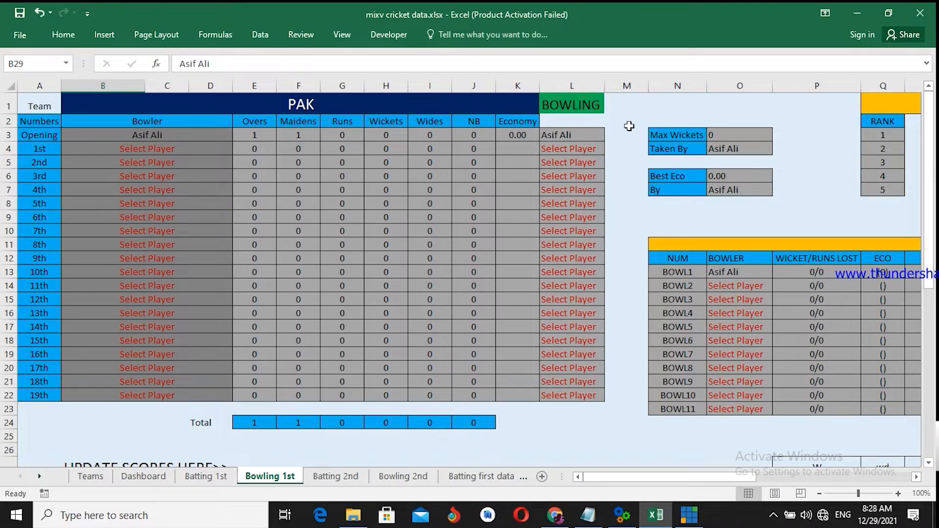
Choose Babar Azam as the bowler for over 2 in cell B30 and check the bowler summary table
{"action": "left_click_drag", "start_coordinate": [932, 199], "coordinate": [931, 318]}
{"action": "left_click", "coordinate": [129, 286]}
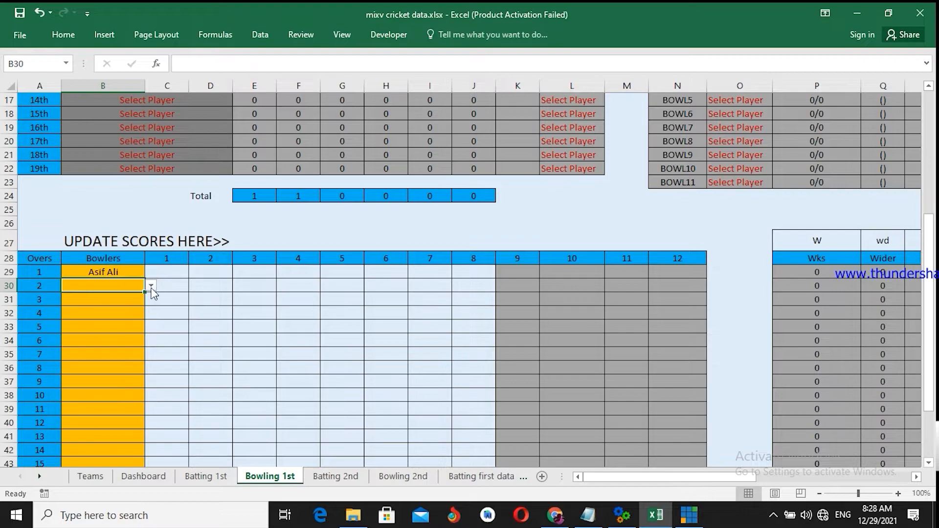
{"action": "left_click", "coordinate": [151, 286]}
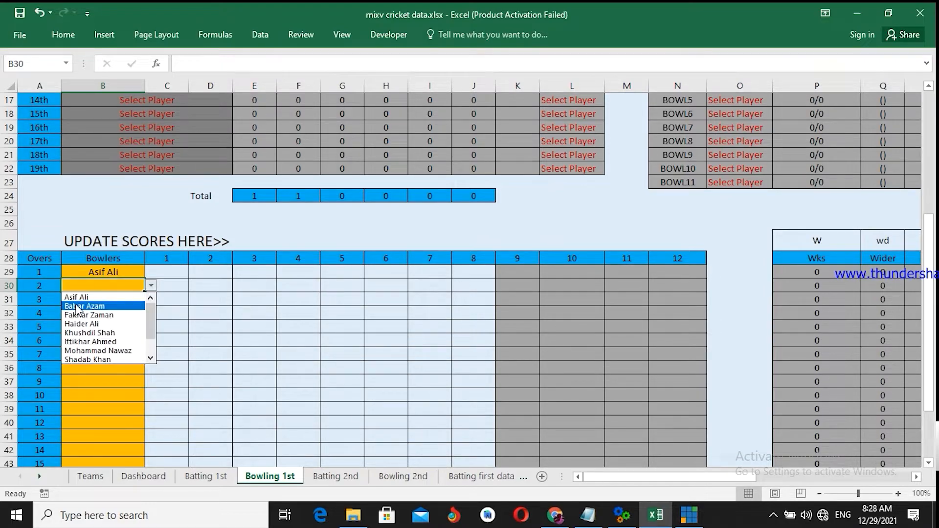
{"action": "left_click", "coordinate": [114, 307]}
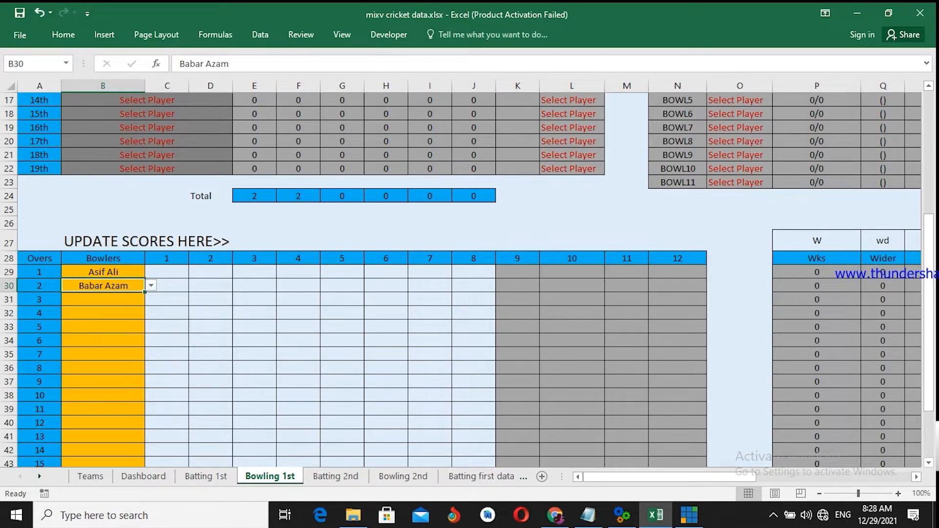
{"action": "left_click_drag", "start_coordinate": [933, 262], "coordinate": [929, 250]}
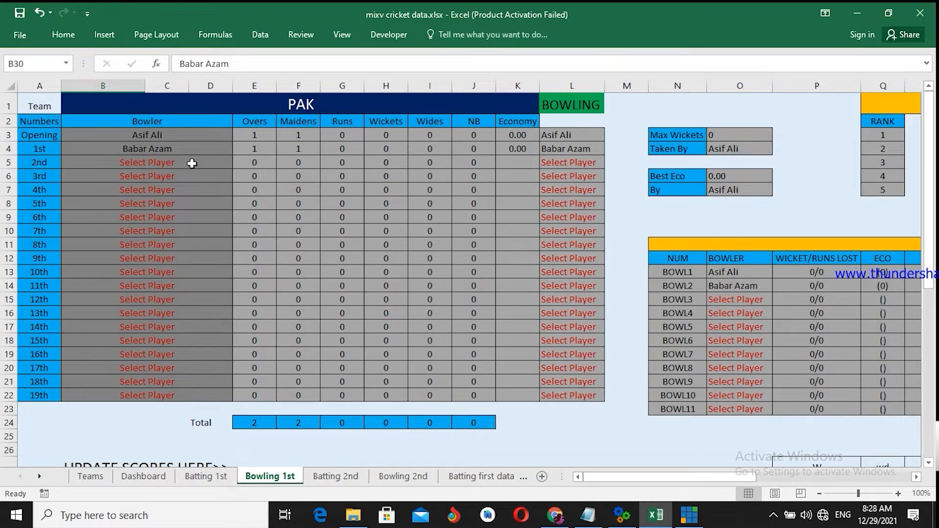
{"action": "scroll", "coordinate": [195, 186], "scroll_direction": "down", "scroll_amount": 4}
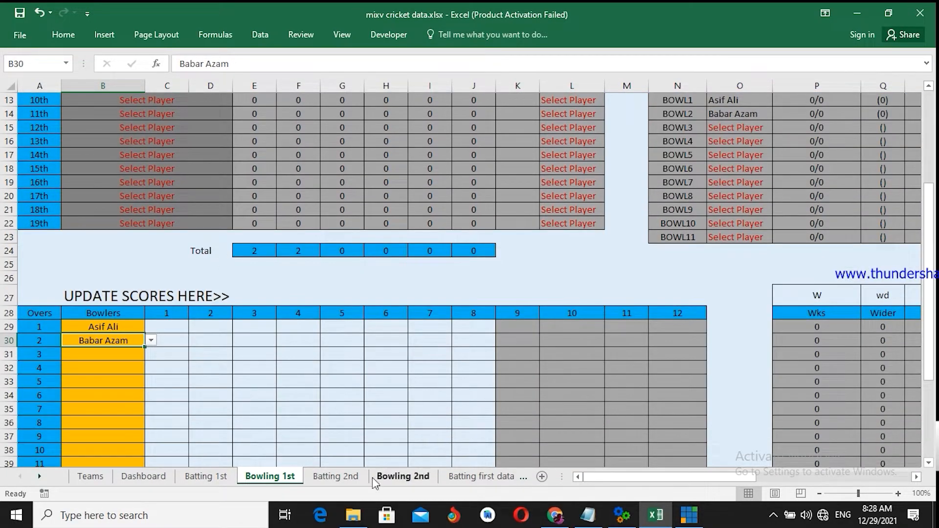
Review the match summary on the Dashboard and the player tables on the Batting 1st sheet
{"action": "left_click", "coordinate": [142, 473]}
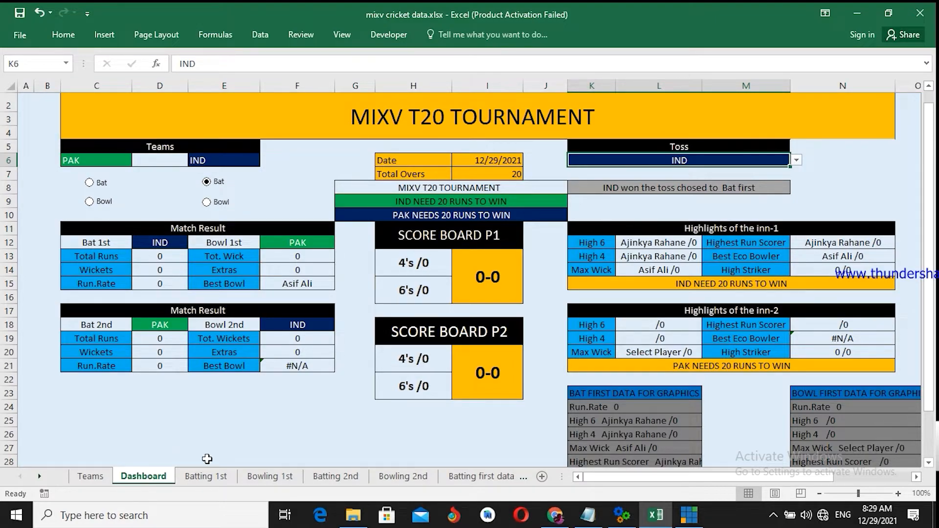
{"action": "left_click", "coordinate": [207, 479]}
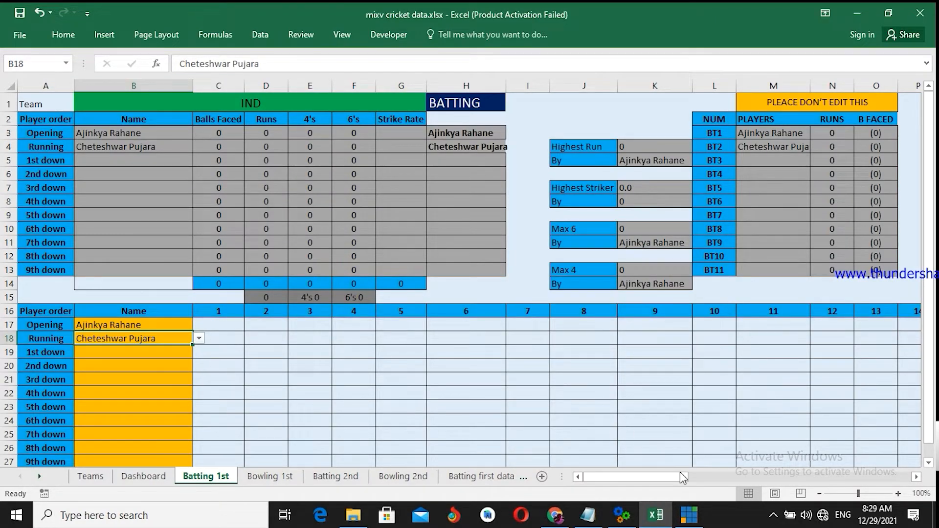
{"action": "left_click_drag", "start_coordinate": [682, 481], "coordinate": [629, 479]}
Switch to vMix Universal Title Controller and show BT1 Ajinkya Rahane as the first batsman in the BATTING FIRST LOWERTHIRD
{"action": "left_click", "coordinate": [20, 14]}
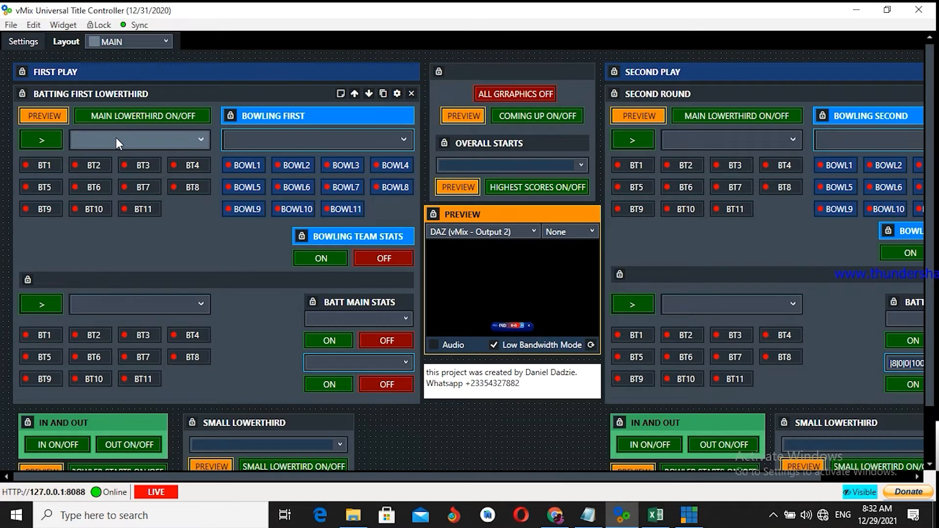
{"action": "left_click", "coordinate": [116, 142]}
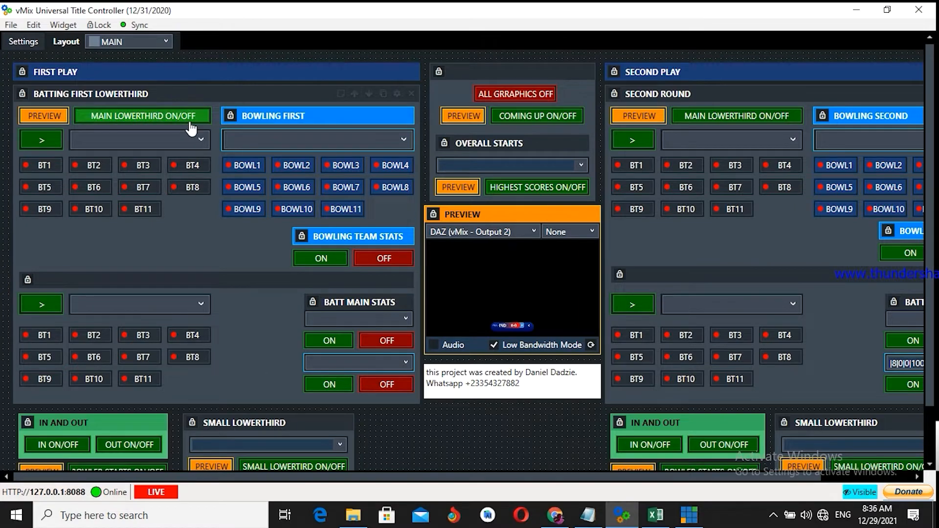
{"action": "left_click", "coordinate": [169, 142]}
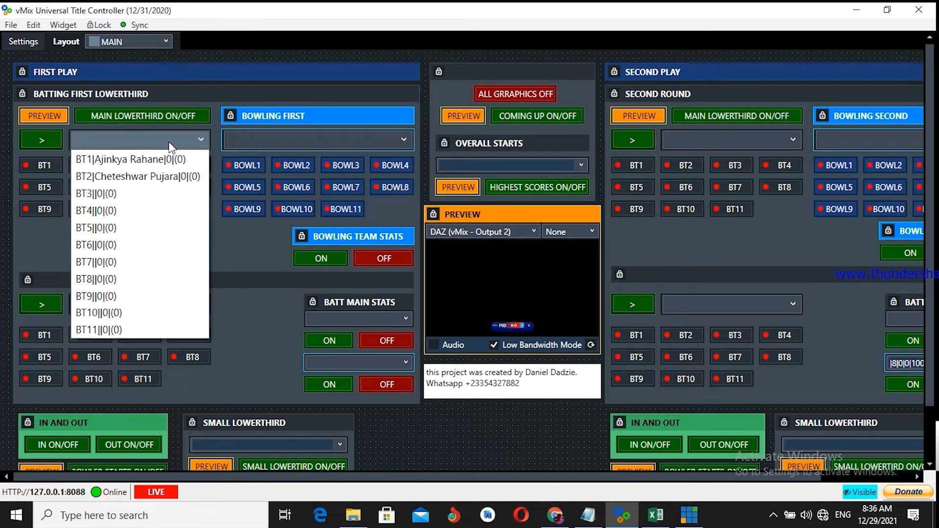
{"action": "left_click", "coordinate": [132, 162]}
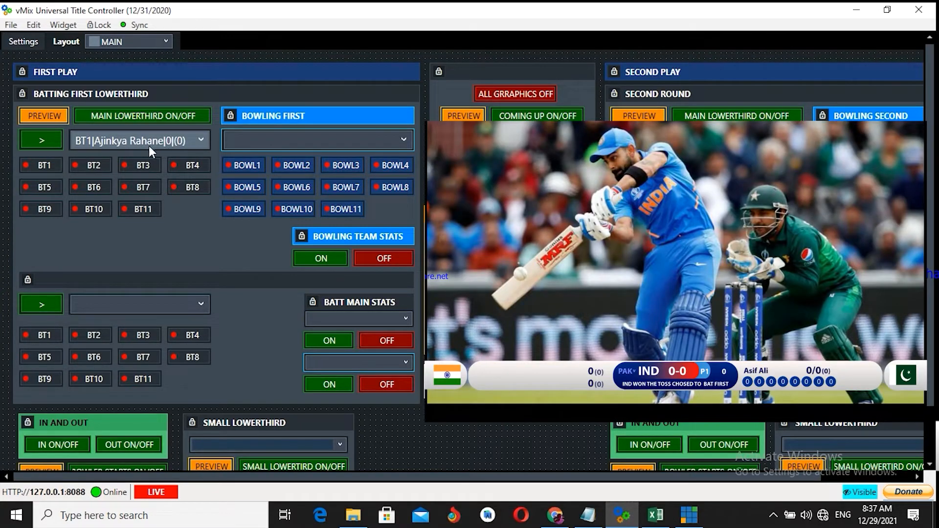
{"action": "left_click", "coordinate": [34, 165]}
Select BT2 Cheteshwar Pujara as the second batsman and show him in the first-innings lower third
{"action": "left_click", "coordinate": [103, 304]}
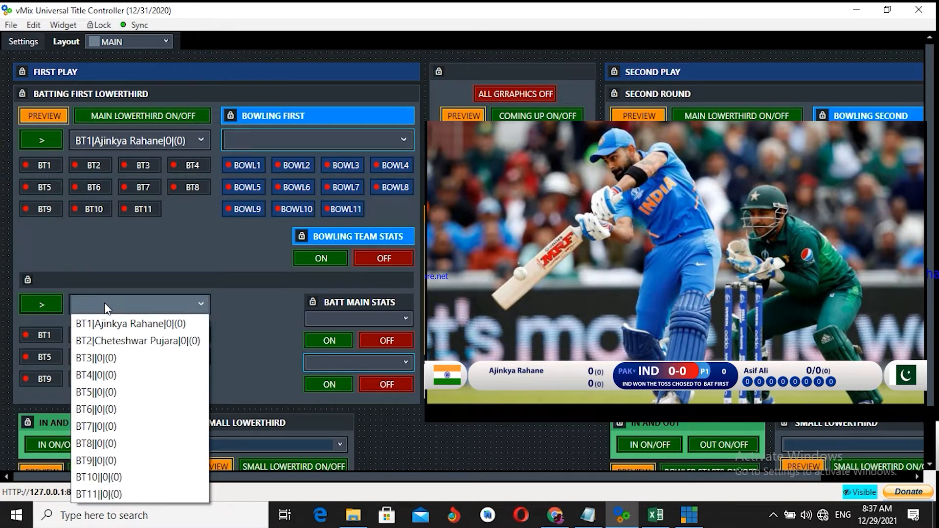
{"action": "left_click", "coordinate": [147, 342]}
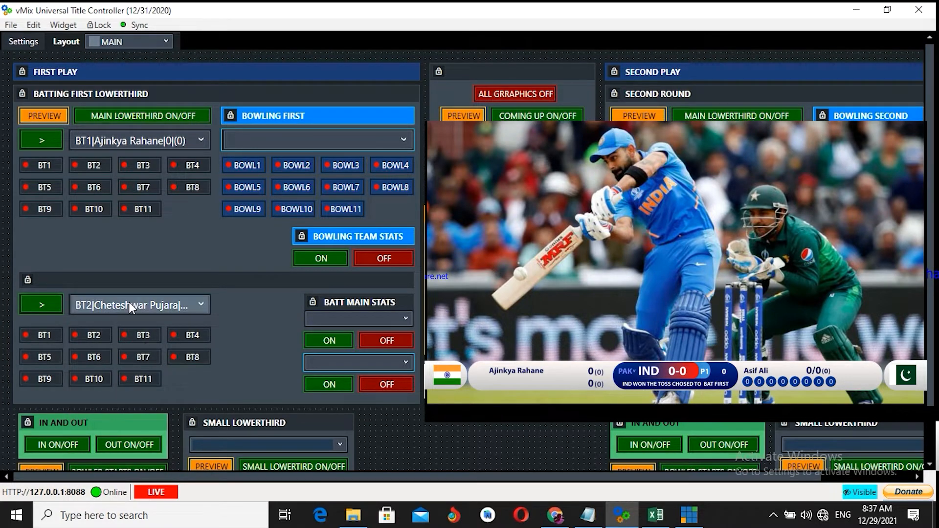
{"action": "left_click", "coordinate": [91, 337]}
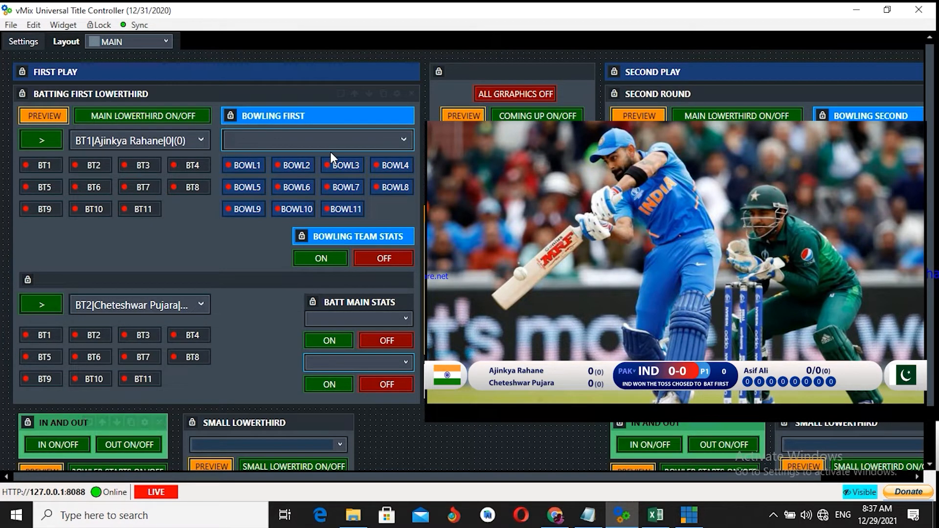
For BOWLING FIRST, select BOWL1 Asif Ali, change the selection to BOWL2 Babar Azam, and show BOWL2 in the lower third
{"action": "left_click", "coordinate": [351, 139]}
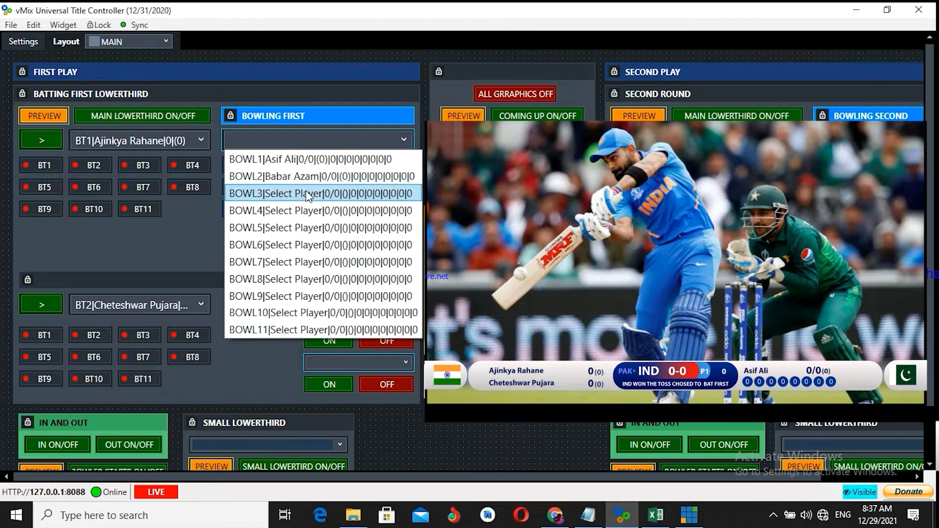
{"action": "left_click", "coordinate": [331, 164]}
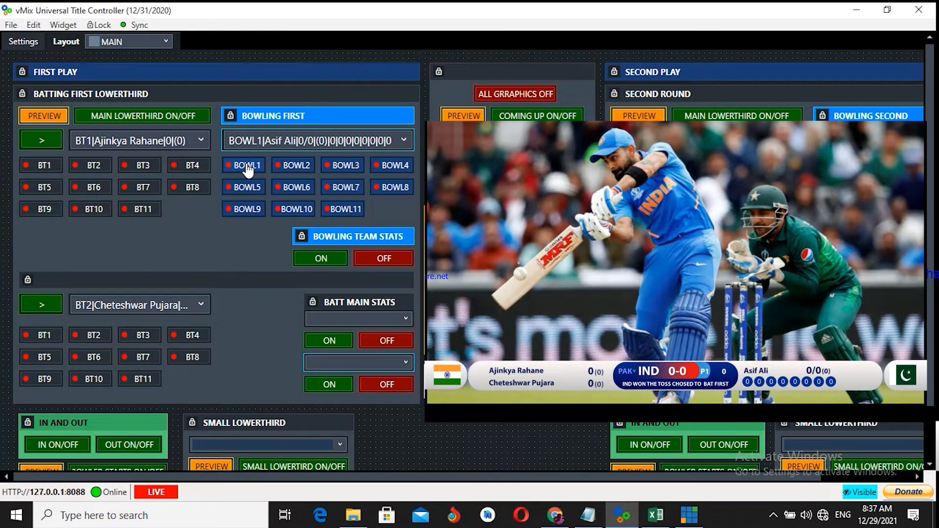
{"action": "left_click", "coordinate": [391, 142]}
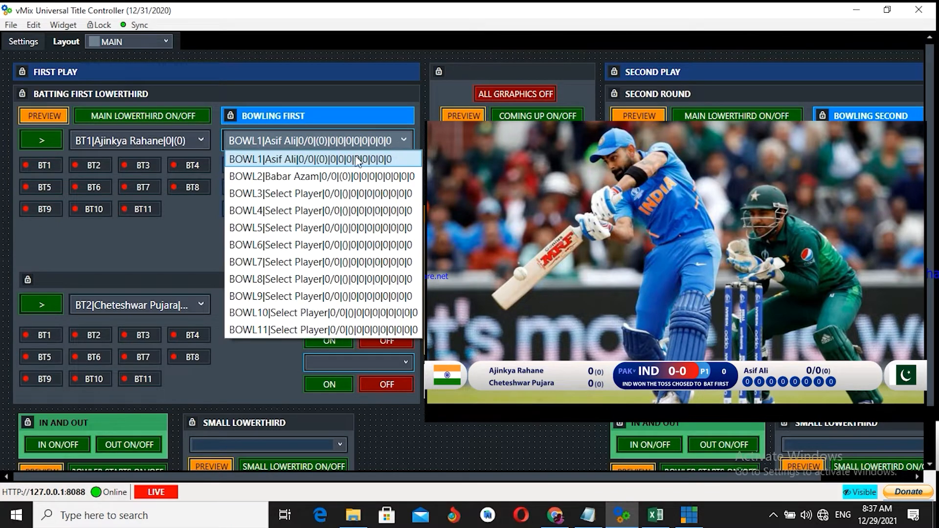
{"action": "left_click", "coordinate": [306, 179]}
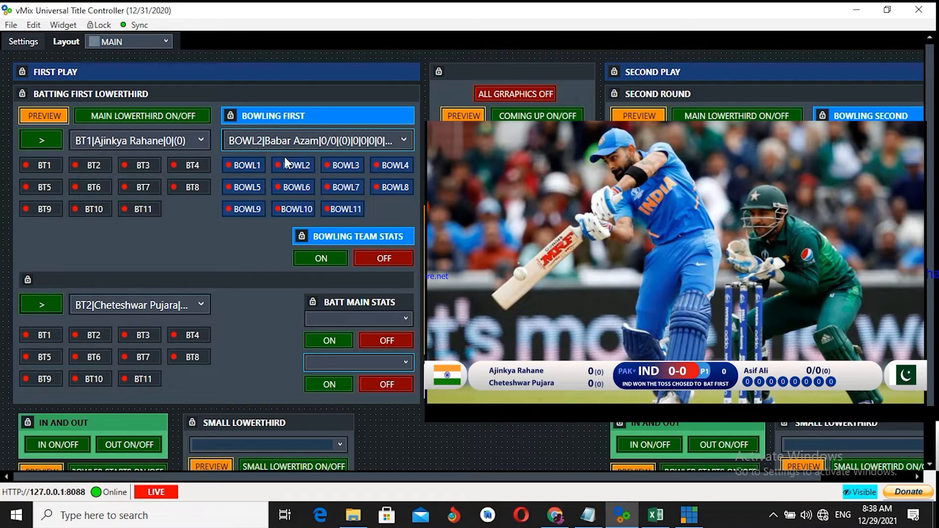
{"action": "left_click", "coordinate": [296, 171]}
Examine the team highlights and batsman entries offered for the two BATT MAIN STATS graphics
{"action": "left_click", "coordinate": [397, 321]}
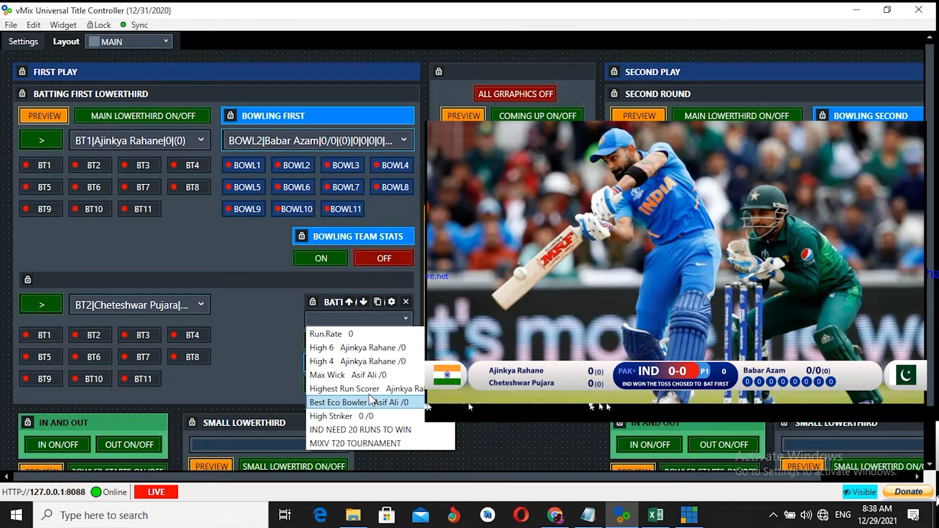
{"action": "left_click", "coordinate": [474, 451]}
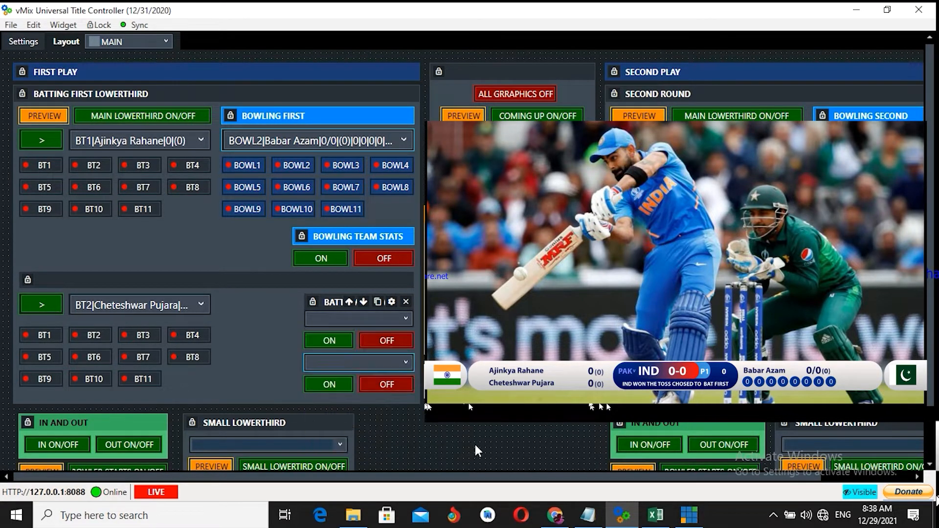
{"action": "left_click", "coordinate": [363, 360]}
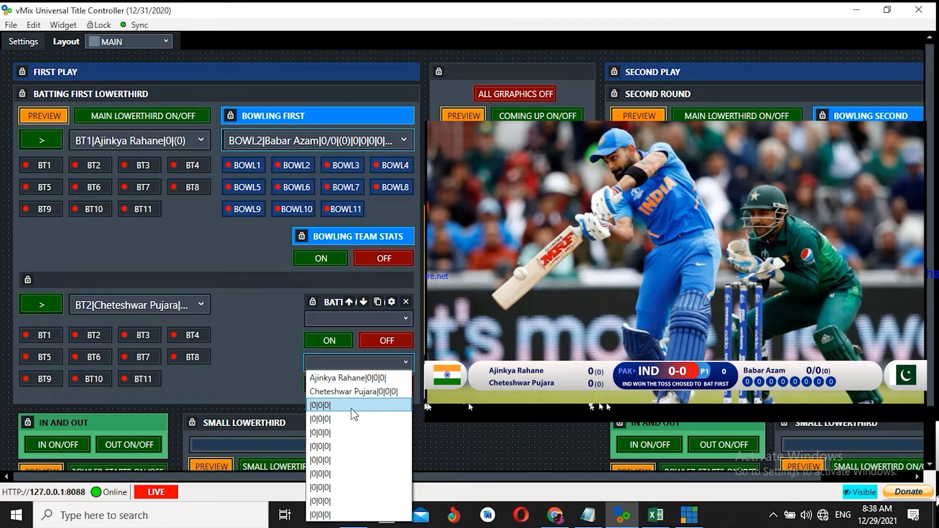
{"action": "left_click", "coordinate": [369, 319]}
{"action": "left_click", "coordinate": [371, 319]}
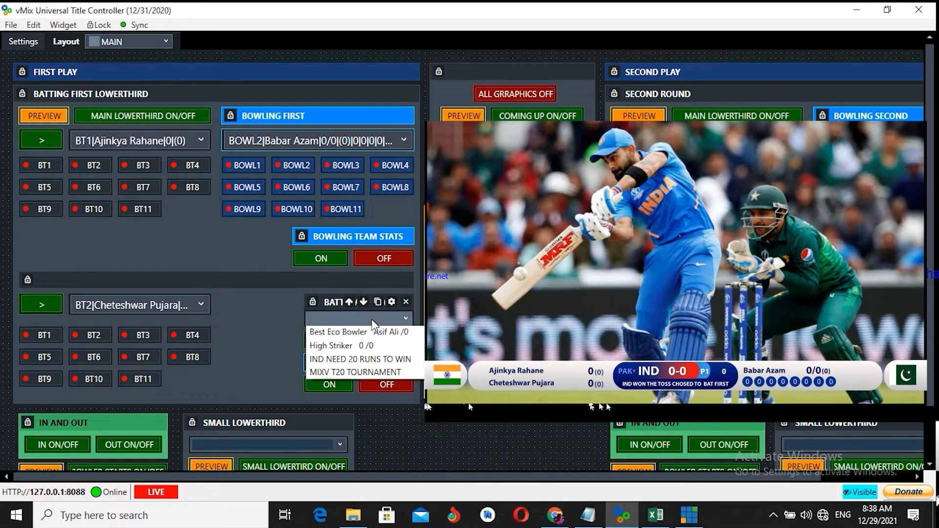
{"action": "left_click", "coordinate": [497, 435]}
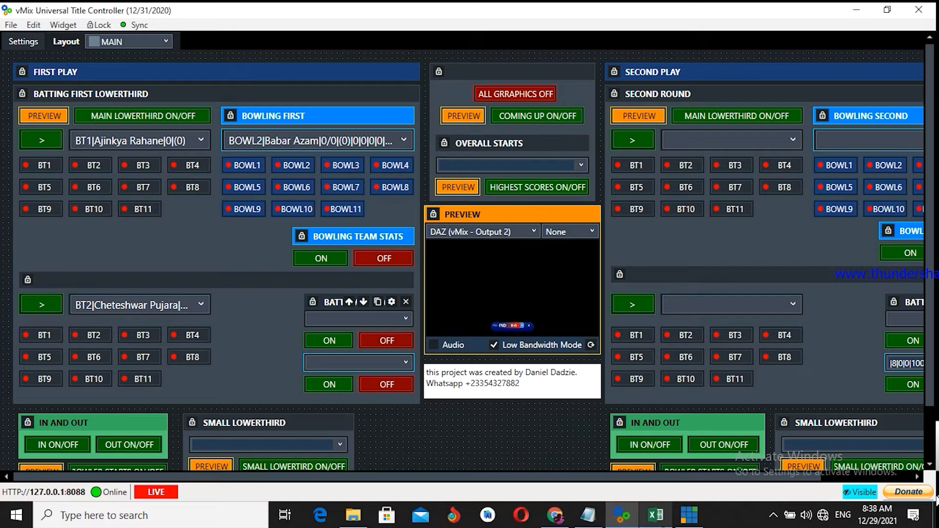
Switch to the Excel workbook and select Ajinkya Rahane's ball 1 cell, C17, on the Batting 1st sheet
{"action": "left_click", "coordinate": [656, 518]}
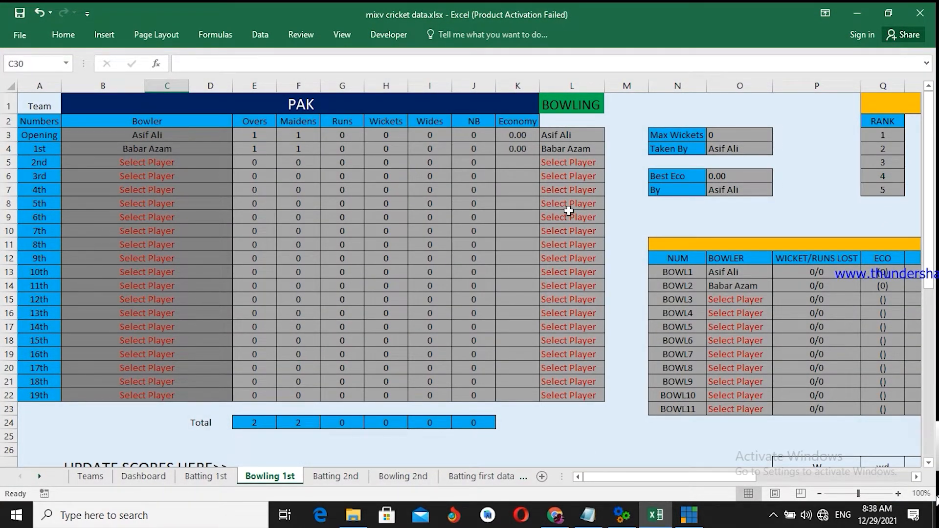
{"action": "left_click", "coordinate": [201, 477]}
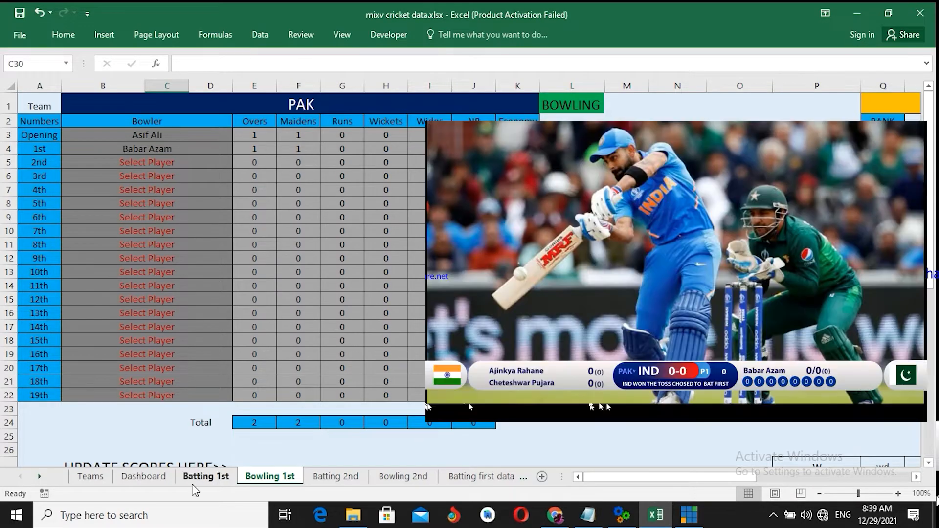
{"action": "scroll", "coordinate": [289, 333], "scroll_direction": "up", "scroll_amount": 1}
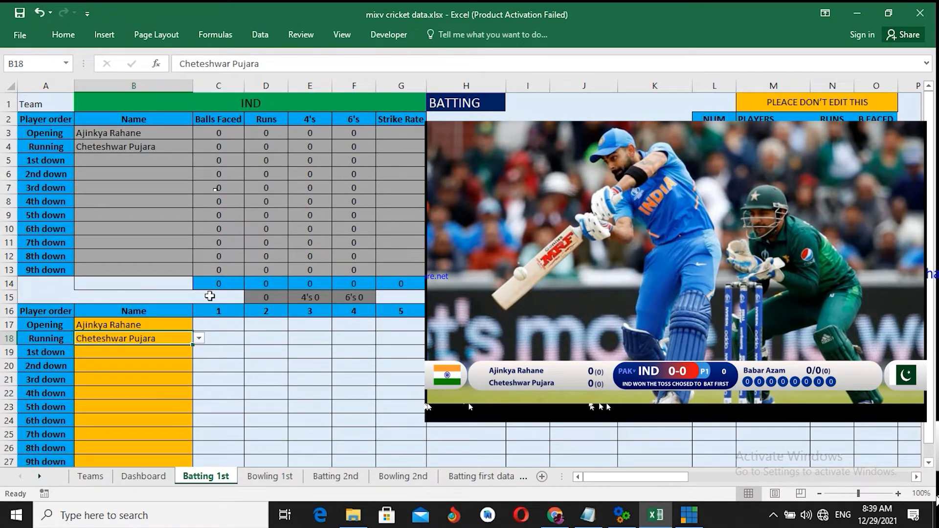
{"action": "left_click", "coordinate": [219, 327]}
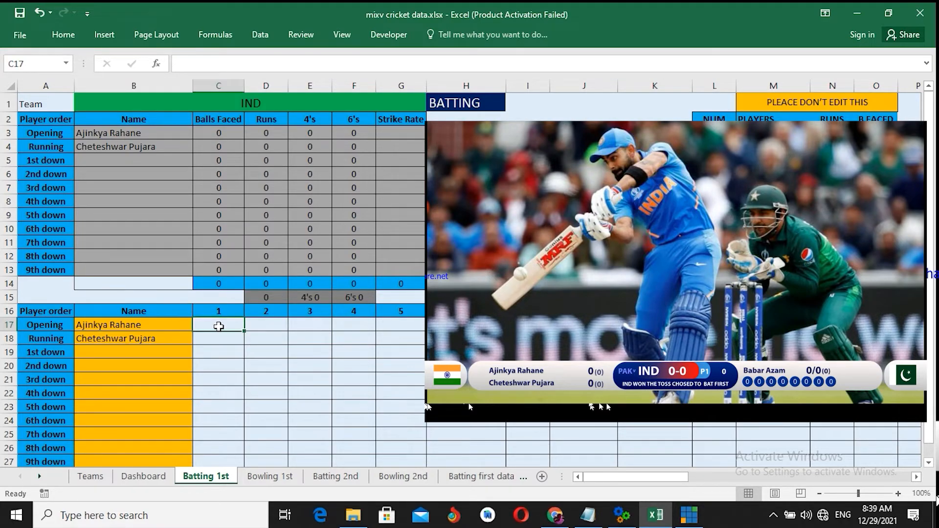
Switch to vMix Universal Title Controller, try the striker indicator on both batsmen, and leave it on Ajinkya Rahane
{"action": "left_click", "coordinate": [858, 17]}
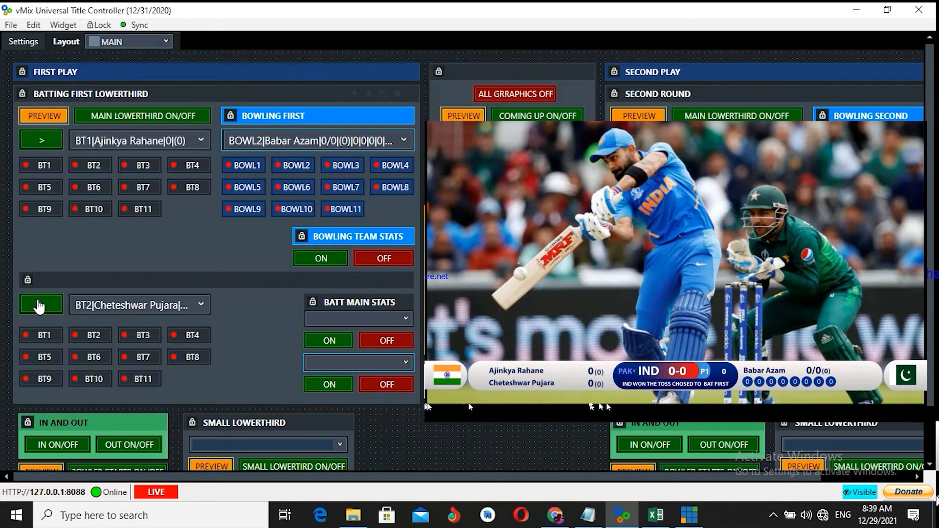
{"action": "left_click", "coordinate": [42, 147]}
{"action": "left_click", "coordinate": [42, 307]}
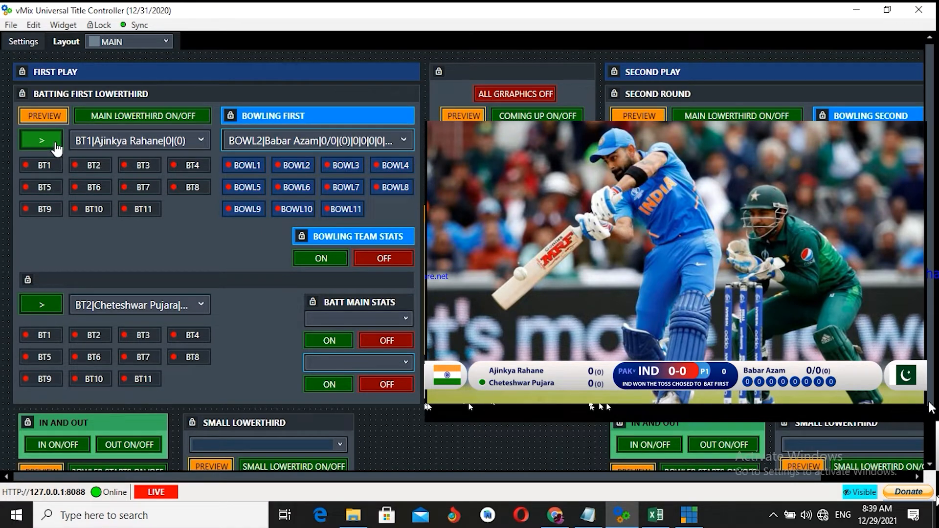
{"action": "left_click", "coordinate": [56, 144]}
Switch to the Excel workbook and enter 2 for Ajinkya Rahane's ball 1 on the Batting 1st sheet
{"action": "key", "text": "alt+Tab"}
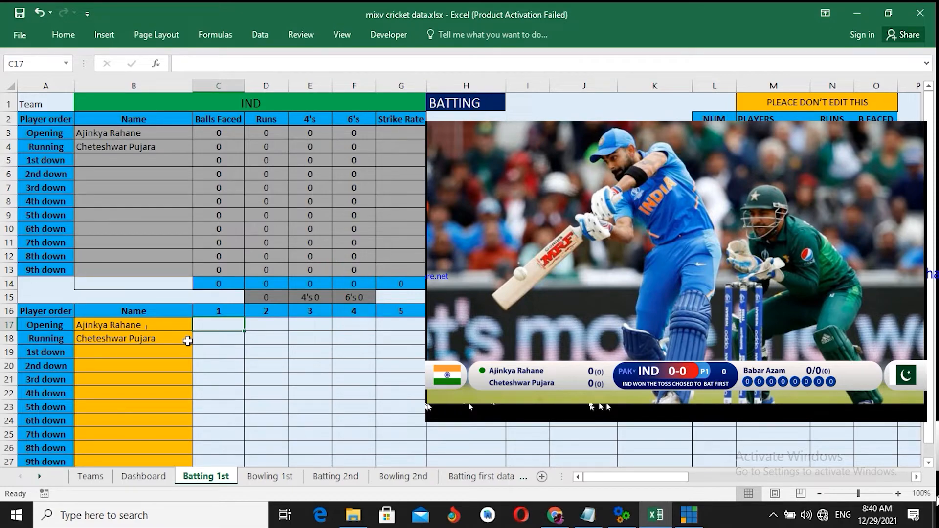
{"action": "type", "text": "2"}
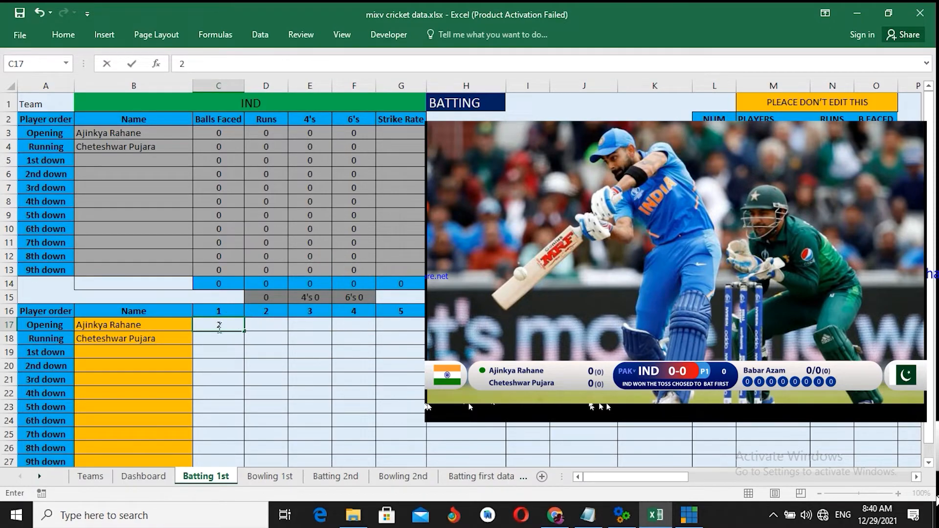
{"action": "left_click", "coordinate": [264, 325]}
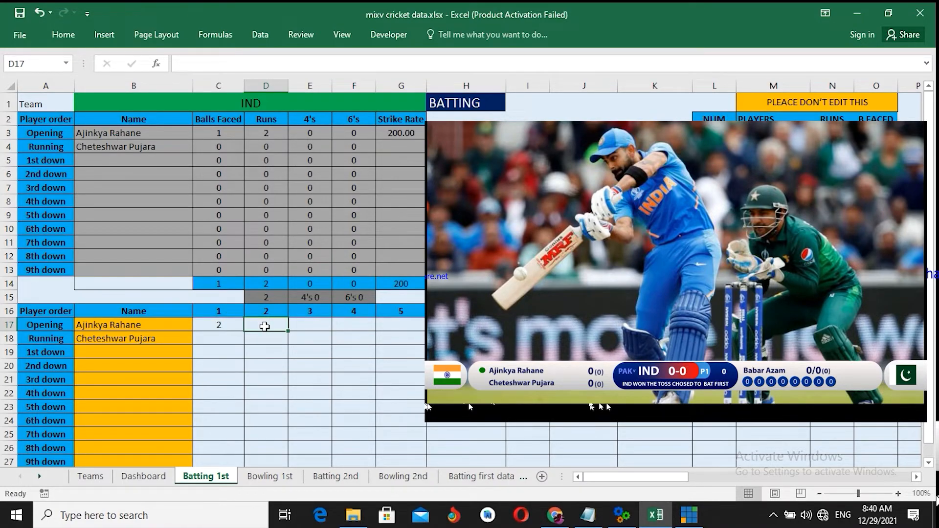
On the Bowling 1st sheet, enter W for ball 1 of Asif Ali's over in the score update table
{"action": "left_click", "coordinate": [270, 477]}
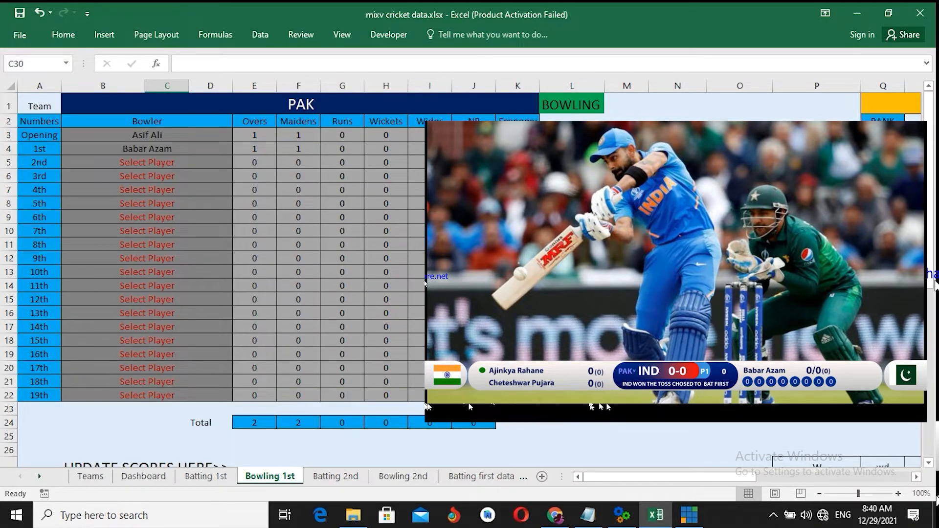
{"action": "scroll", "coordinate": [937, 499], "scroll_direction": "down", "scroll_amount": 6}
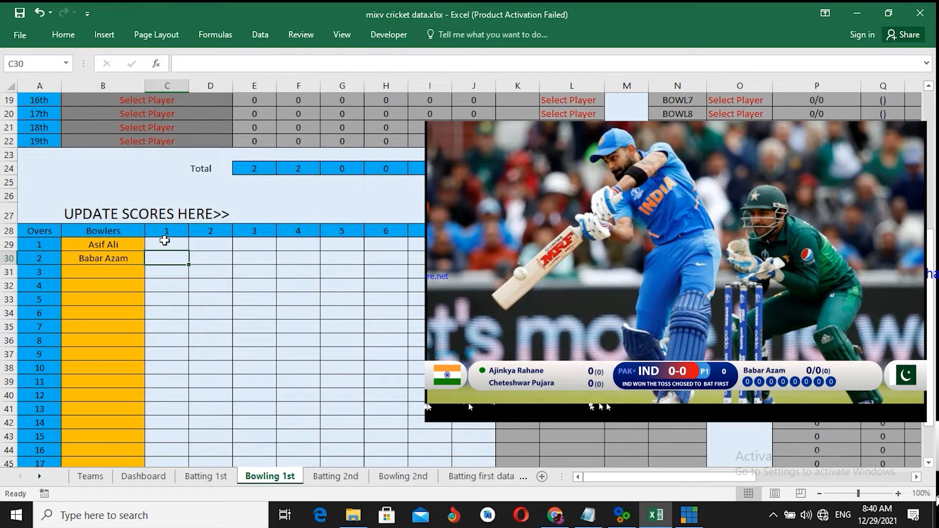
{"action": "left_click", "coordinate": [168, 245]}
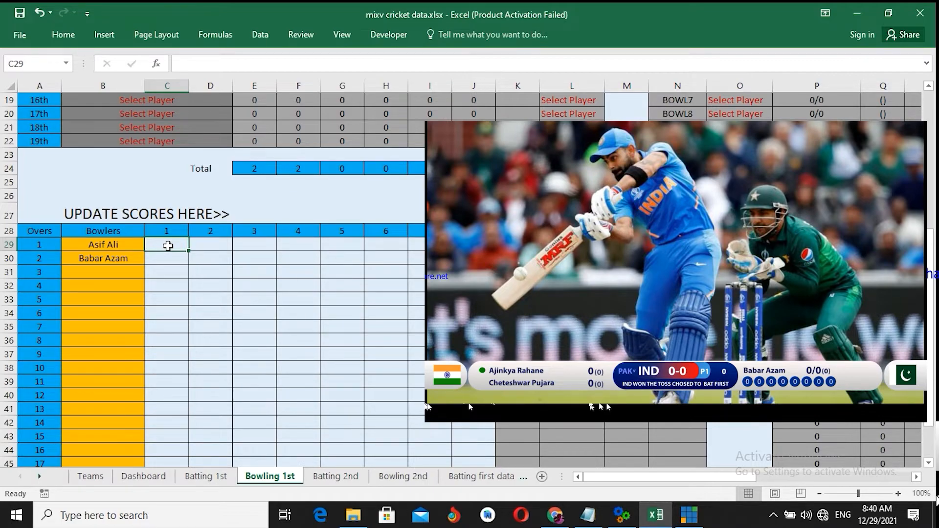
{"action": "type", "text": "W"}
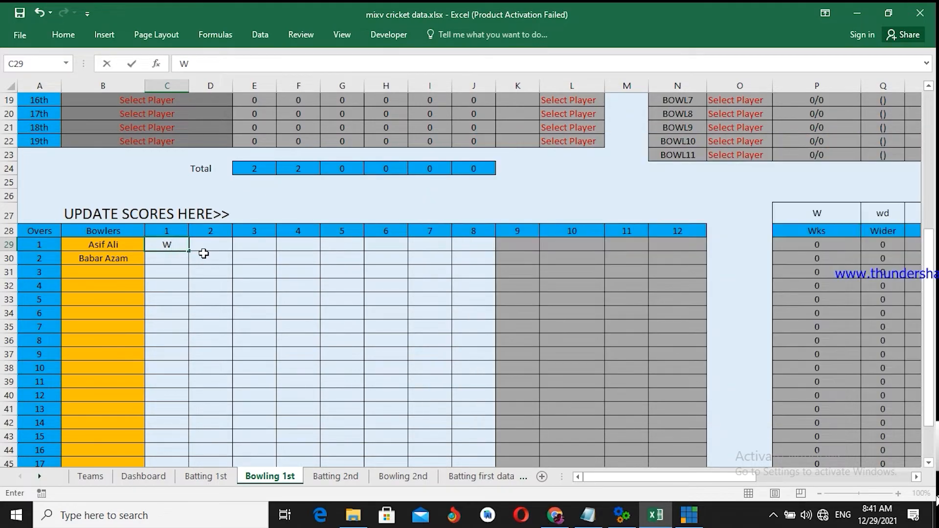
{"action": "left_click", "coordinate": [215, 245]}
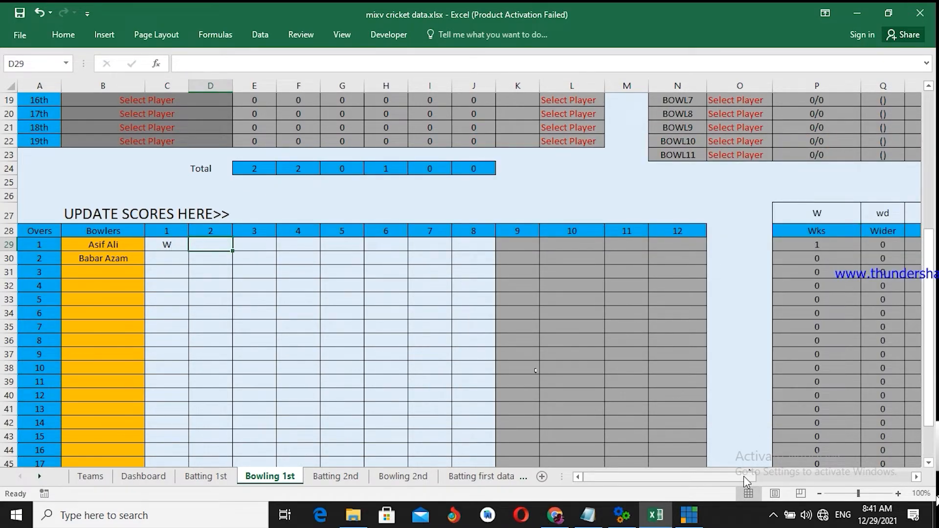
Check the wicket, wide and no-ball codes beside the score table, and enter WD for Asif Ali's ball 2
{"action": "left_click_drag", "start_coordinate": [743, 477], "coordinate": [788, 478]}
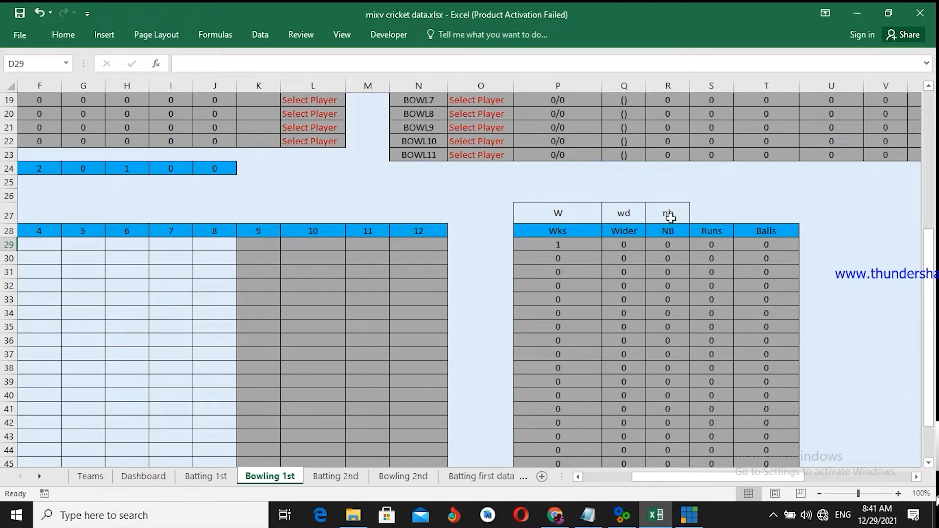
{"action": "left_click_drag", "start_coordinate": [639, 478], "coordinate": [585, 479]}
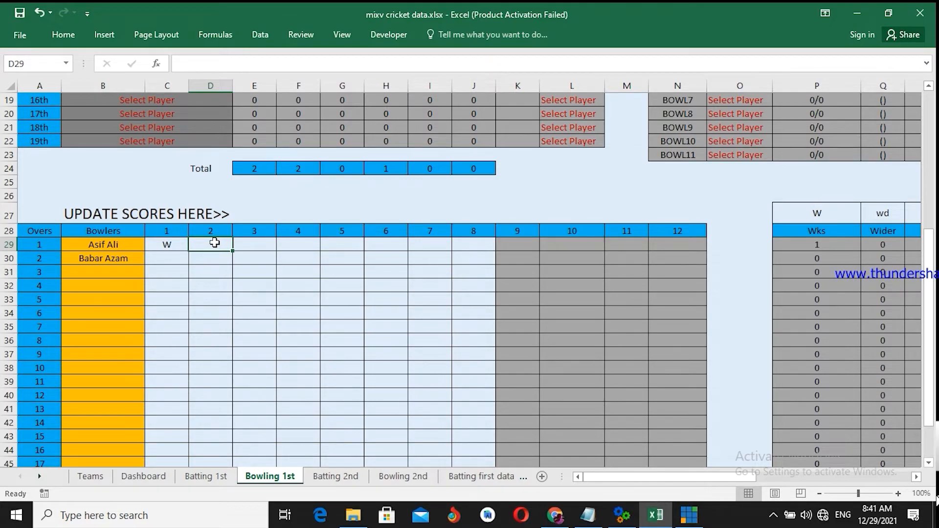
{"action": "type", "text": "WD"}
{"action": "left_click", "coordinate": [222, 262]}
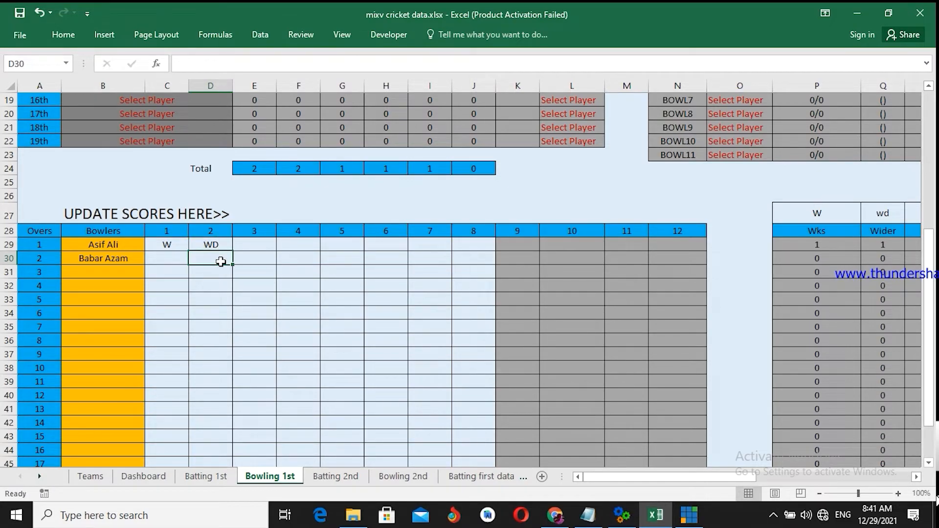
Change Asif Ali's ball 2 entry to lowercase wd and his ball 1 entry to lowercase w
{"action": "double_click", "coordinate": [220, 246]}
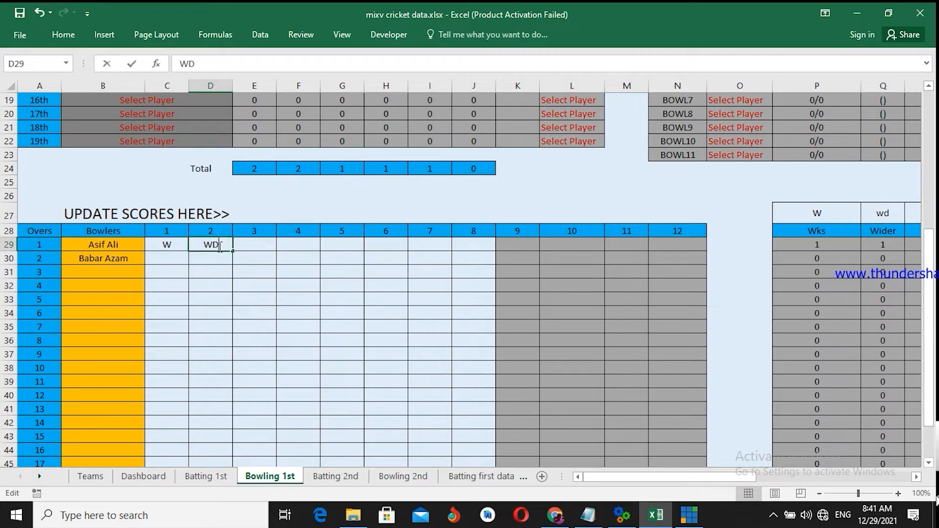
{"action": "left_click_drag", "start_coordinate": [220, 246], "coordinate": [208, 246]}
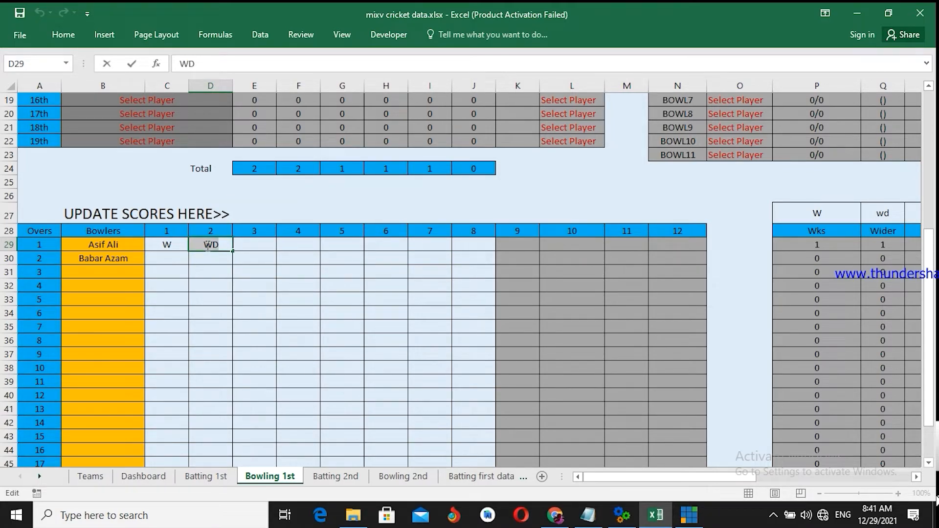
{"action": "type", "text": "wd"}
{"action": "left_click", "coordinate": [176, 246]}
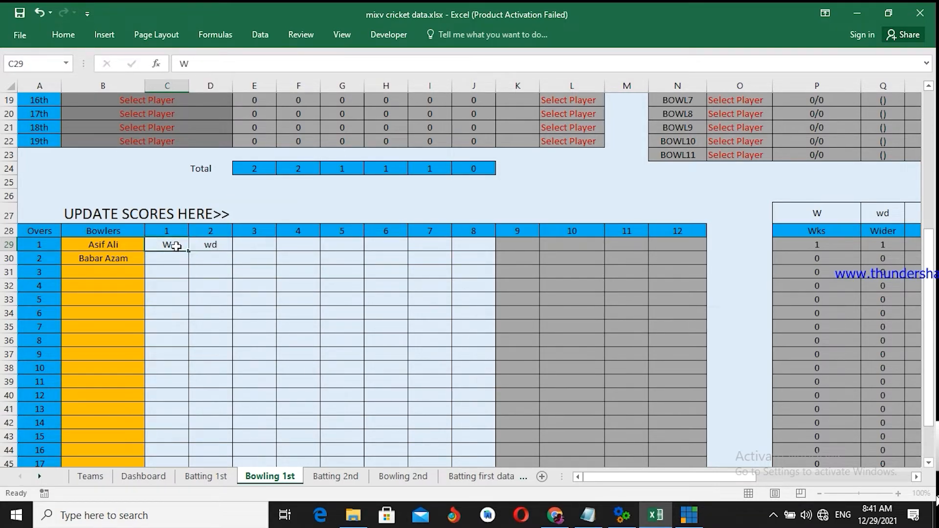
{"action": "type", "text": "w"}
{"action": "left_click", "coordinate": [211, 245]}
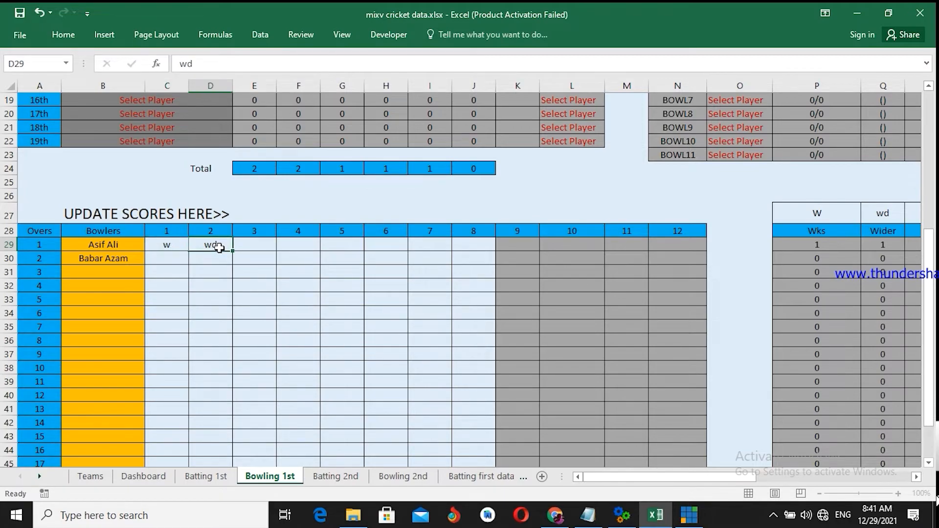
Enter nb for Asif Ali's ball 3 and review his figures in the bowling summary table
{"action": "left_click", "coordinate": [252, 245]}
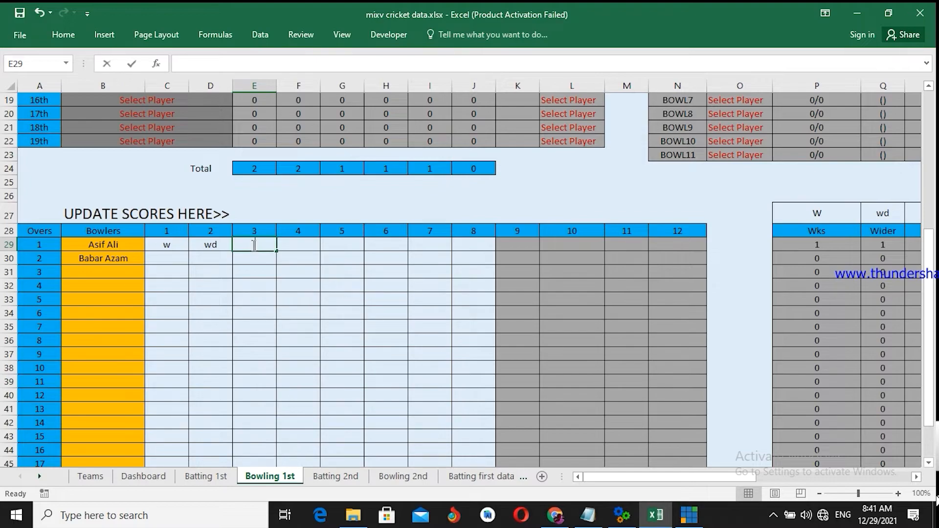
{"action": "type", "text": "nb"}
{"action": "left_click", "coordinate": [258, 259]}
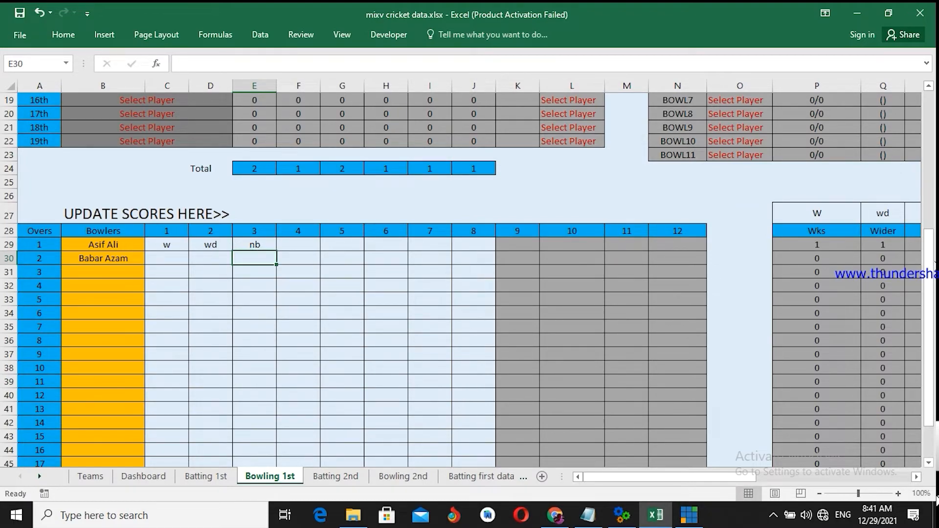
{"action": "scroll", "coordinate": [428, 166], "scroll_direction": "up", "scroll_amount": 6}
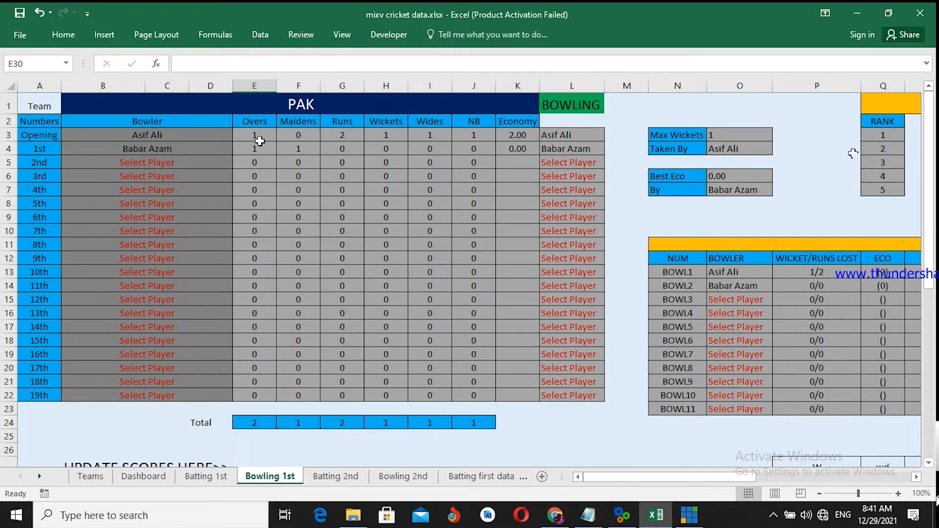
Replace Asif Ali's first three ball entries with 1, 2 and 3, and enter 6 for ball 4
{"action": "scroll", "coordinate": [171, 264], "scroll_direction": "down", "scroll_amount": 6}
{"action": "left_click", "coordinate": [171, 262]}
{"action": "type", "text": "1"}
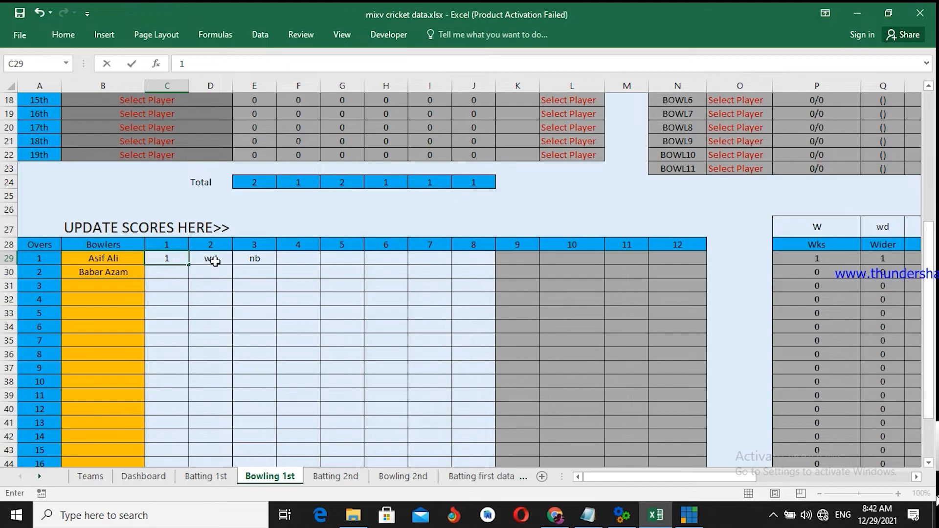
{"action": "left_click", "coordinate": [215, 260]}
{"action": "type", "text": "2"}
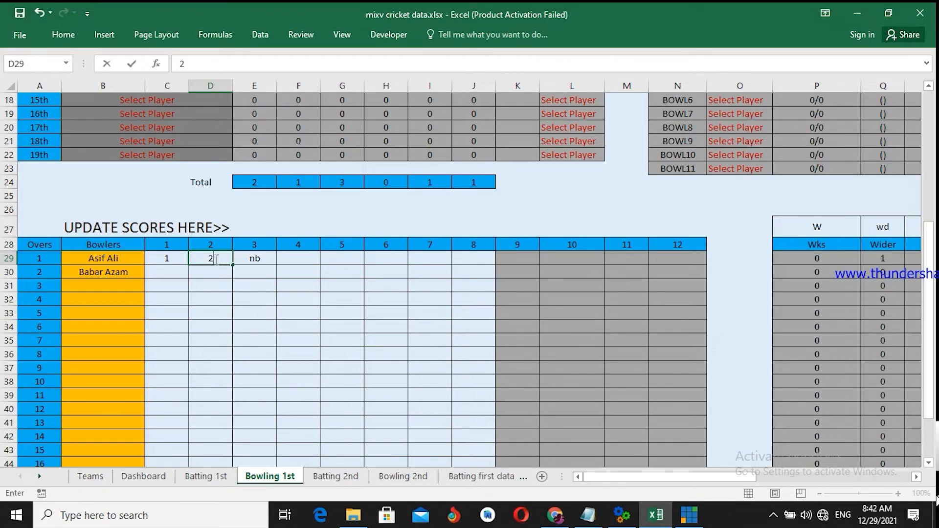
{"action": "left_click", "coordinate": [258, 261]}
{"action": "type", "text": "3"}
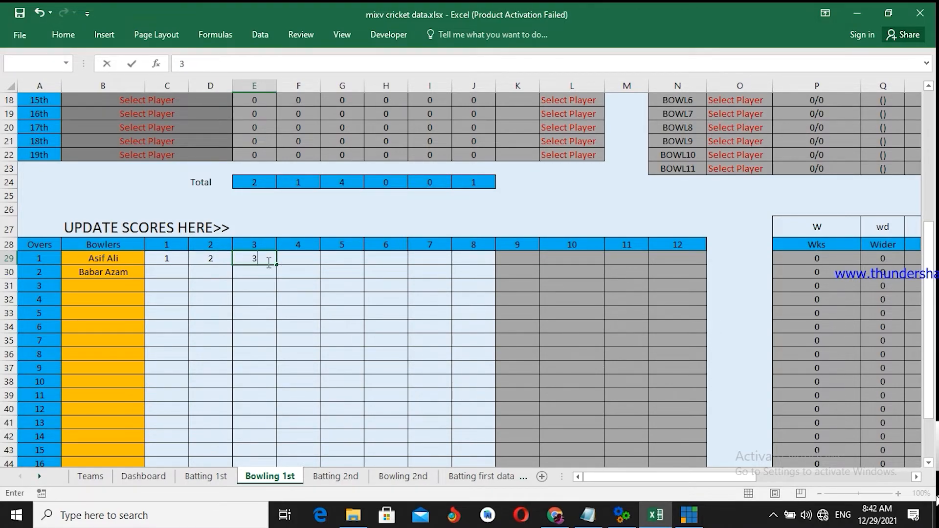
{"action": "left_click", "coordinate": [295, 260]}
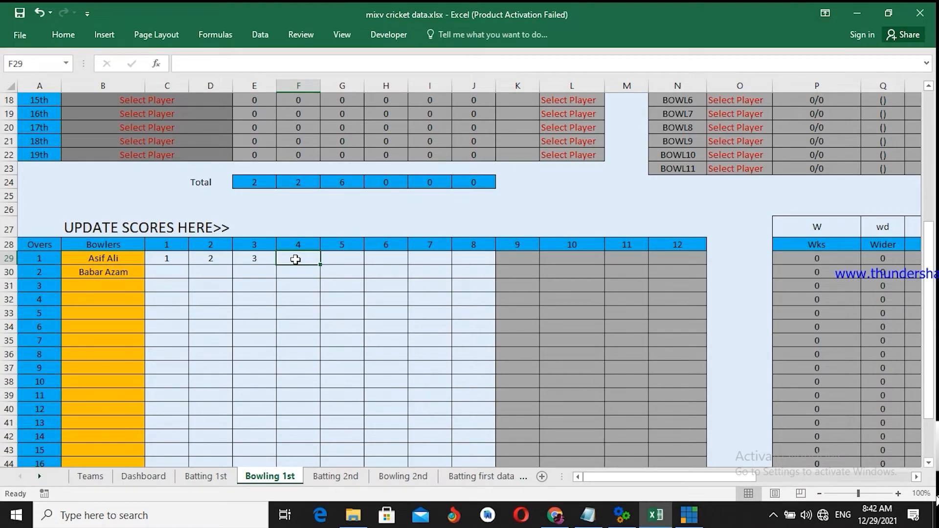
{"action": "type", "text": "6"}
{"action": "key", "text": "Return"}
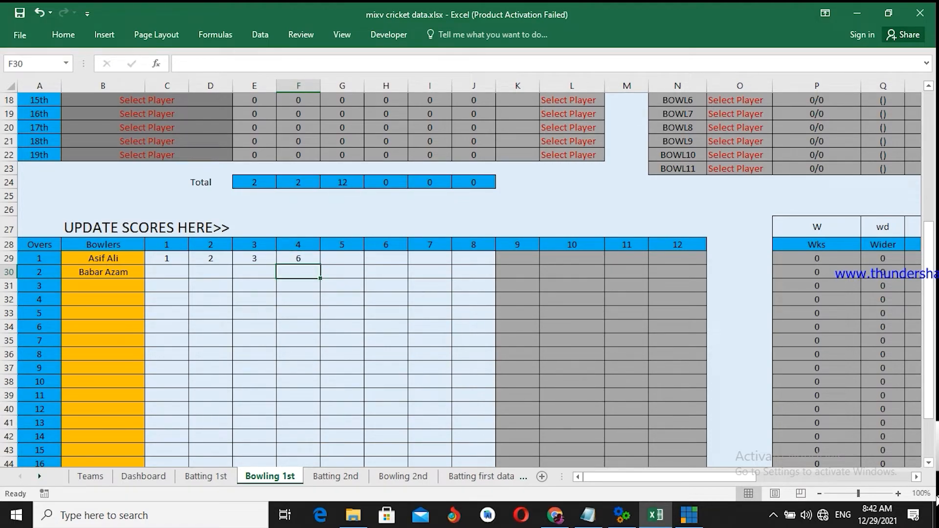
Switch to vMix Universal Title Controller and show BOWL1 as the bowler in the first-innings lower third
{"action": "left_click", "coordinate": [929, 145]}
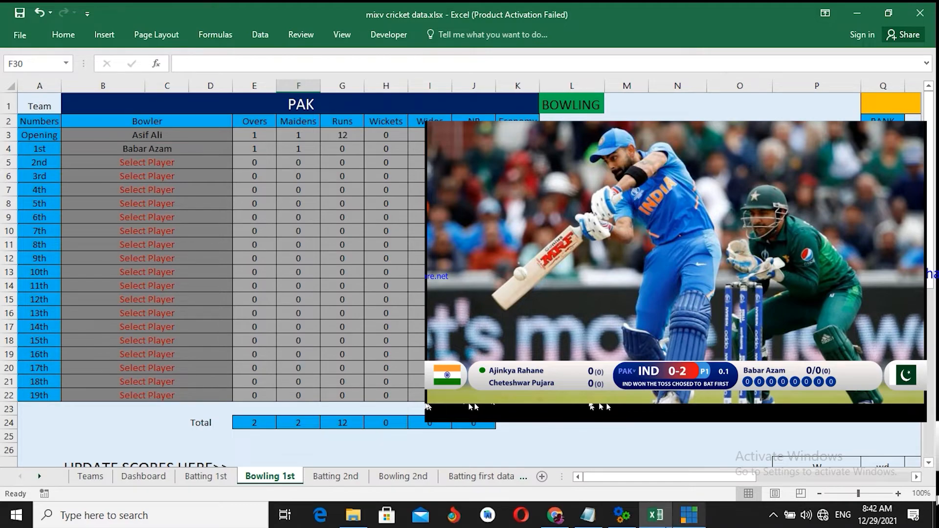
{"action": "left_click", "coordinate": [627, 517]}
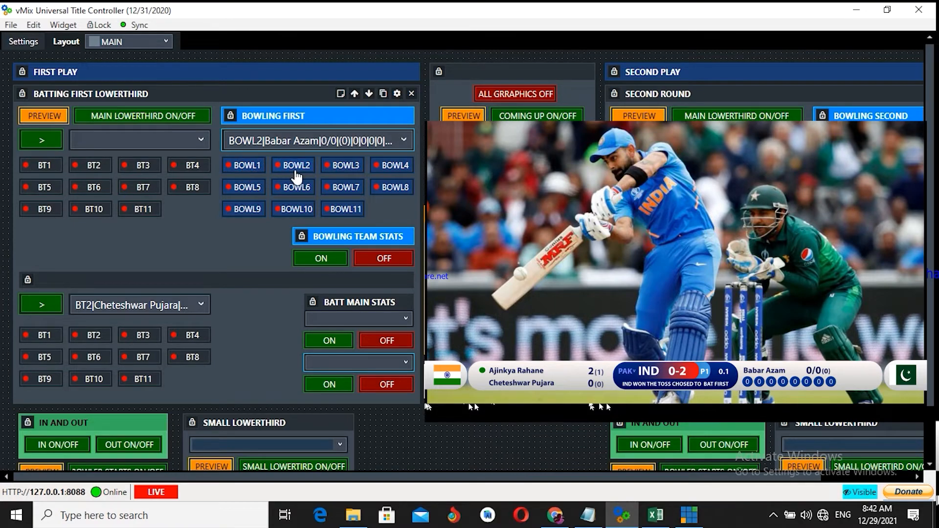
{"action": "left_click", "coordinate": [254, 172]}
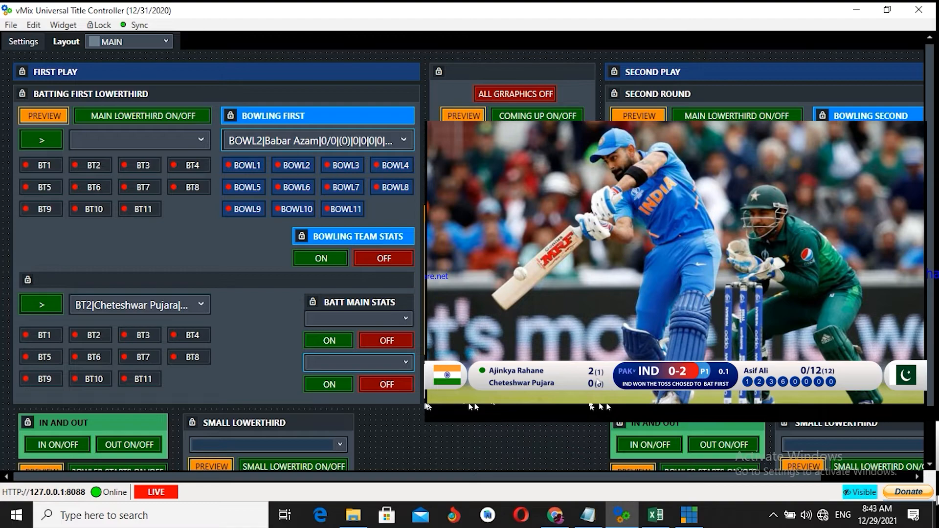
On the workbook's Batting 1st sheet, enter 4 for Ajinkya Rahane's ball 2, save the workbook, and enter 6 for ball 3
{"action": "left_click", "coordinate": [654, 520]}
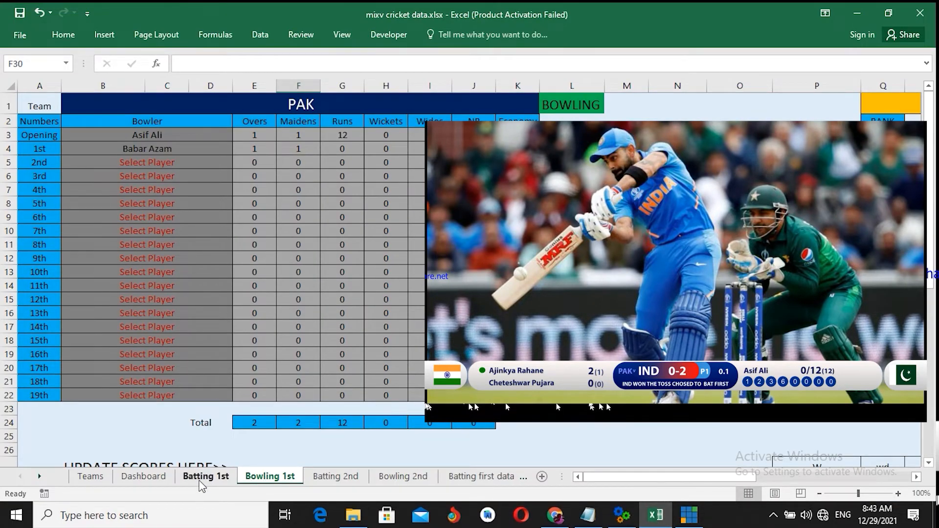
{"action": "left_click", "coordinate": [204, 477]}
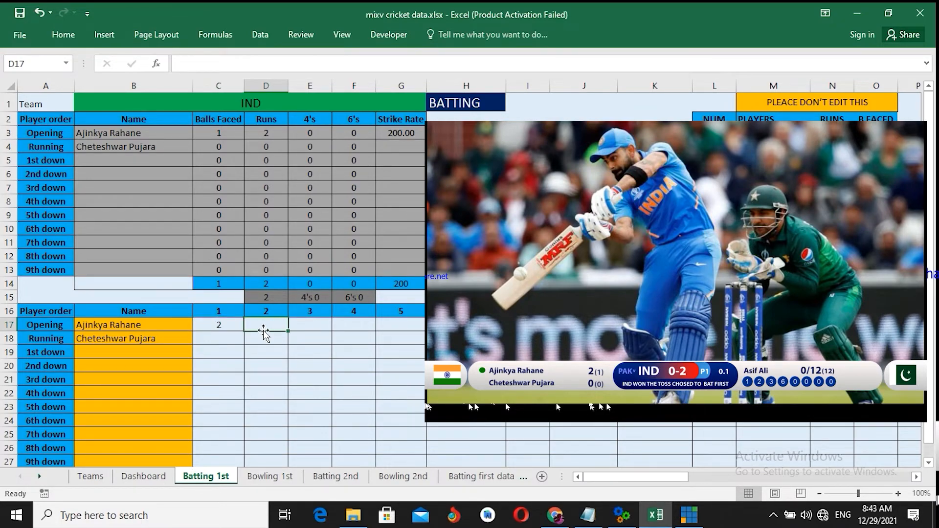
{"action": "type", "text": "4"}
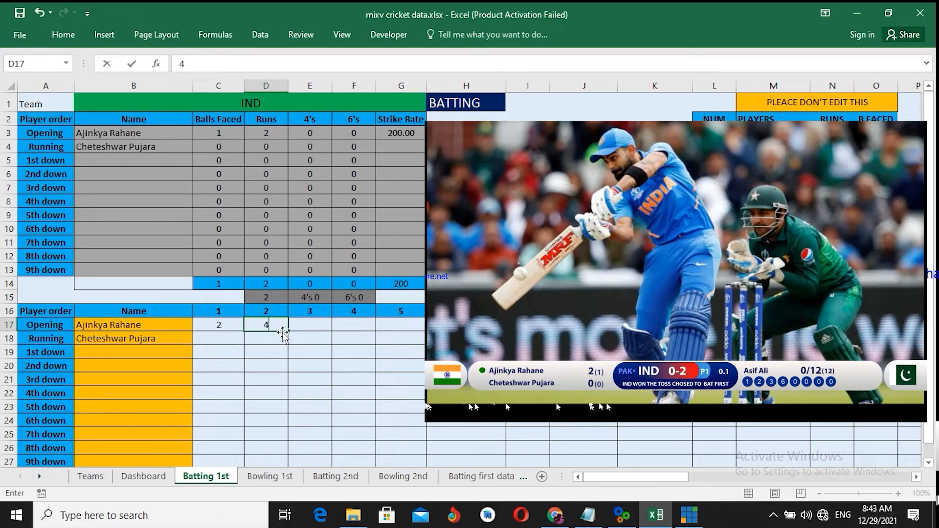
{"action": "left_click", "coordinate": [305, 327]}
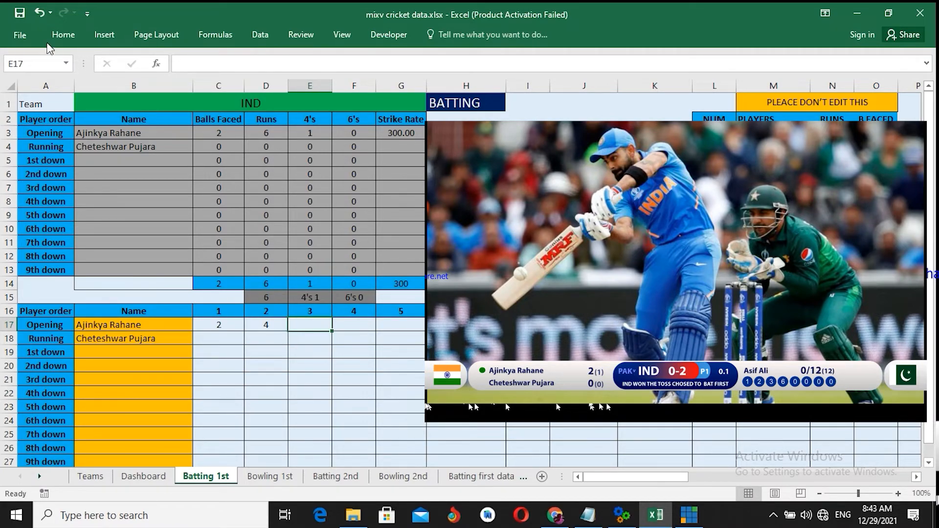
{"action": "left_click", "coordinate": [19, 13]}
{"action": "type", "text": "6"}
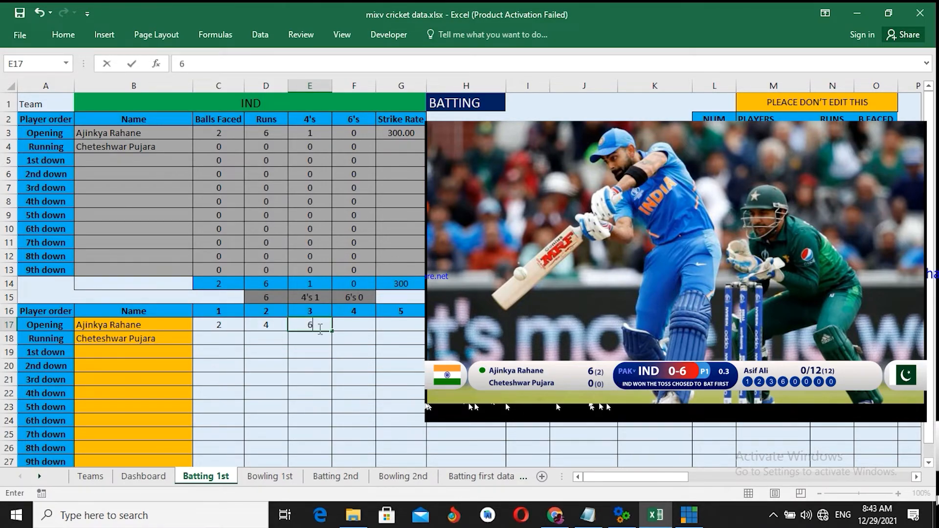
{"action": "key", "text": "Return"}
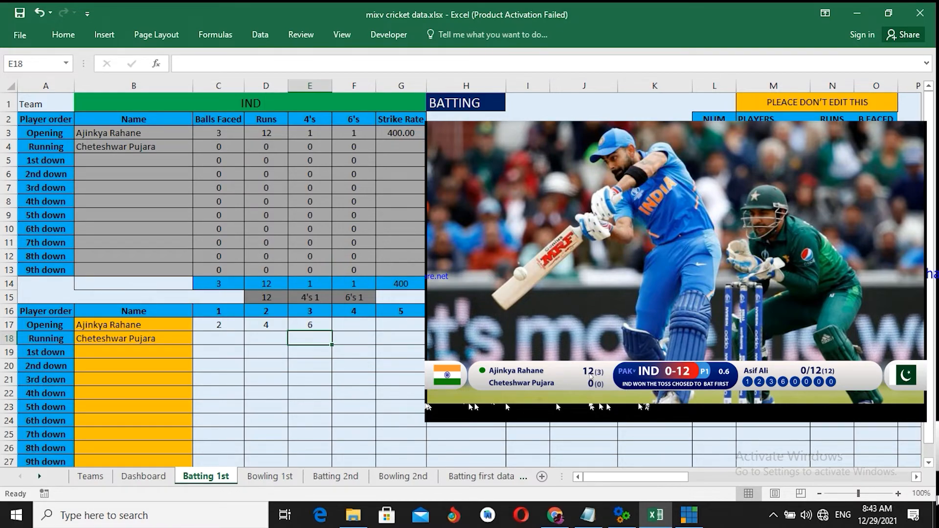
Check over 2's bowler on the Bowling 1st sheet, then switch to vMix Universal Title Controller and show BOWL2, Babar Azam, in the first-innings lower third
{"action": "key", "text": "ctrl+Page_Down"}
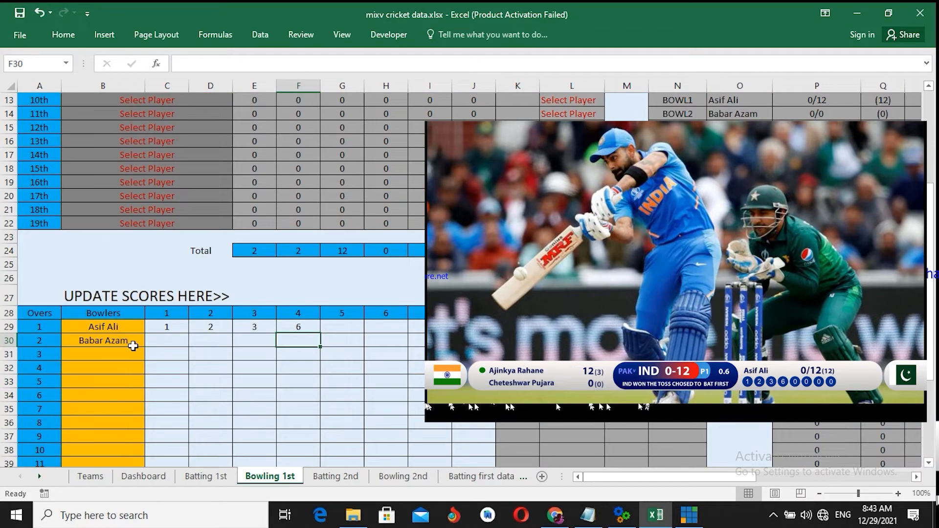
{"action": "left_click", "coordinate": [130, 340]}
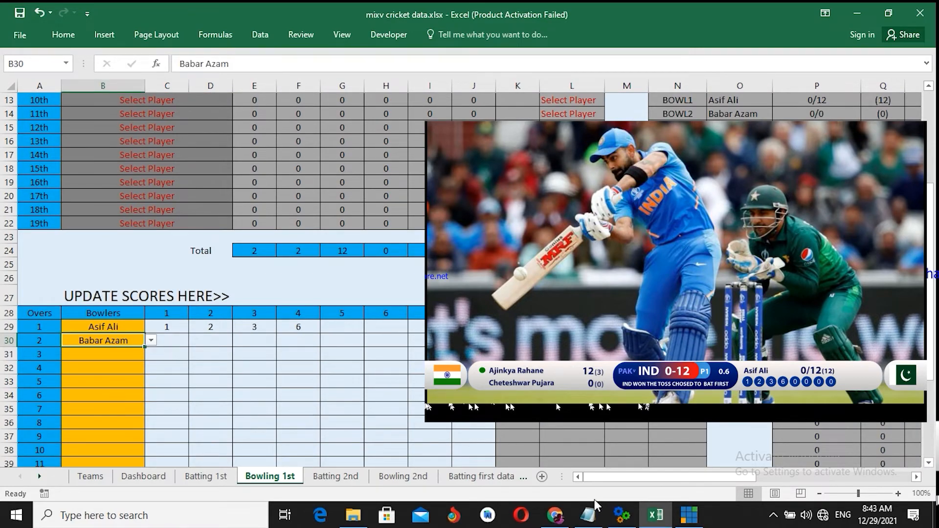
{"action": "left_click", "coordinate": [622, 515]}
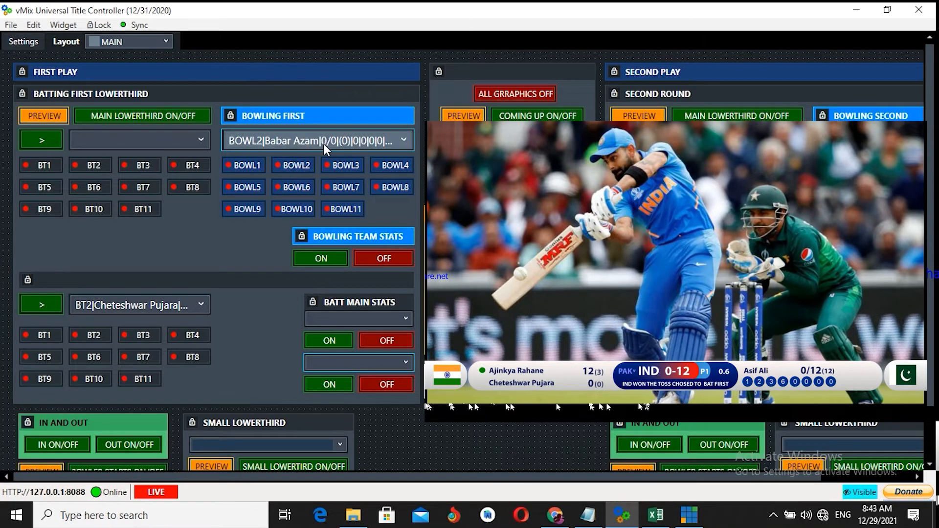
{"action": "left_click", "coordinate": [296, 144]}
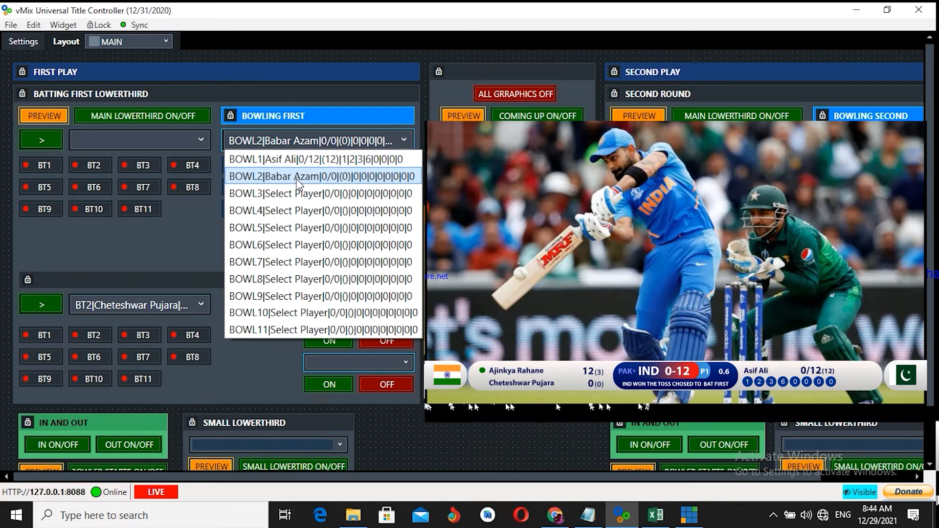
{"action": "left_click", "coordinate": [289, 176]}
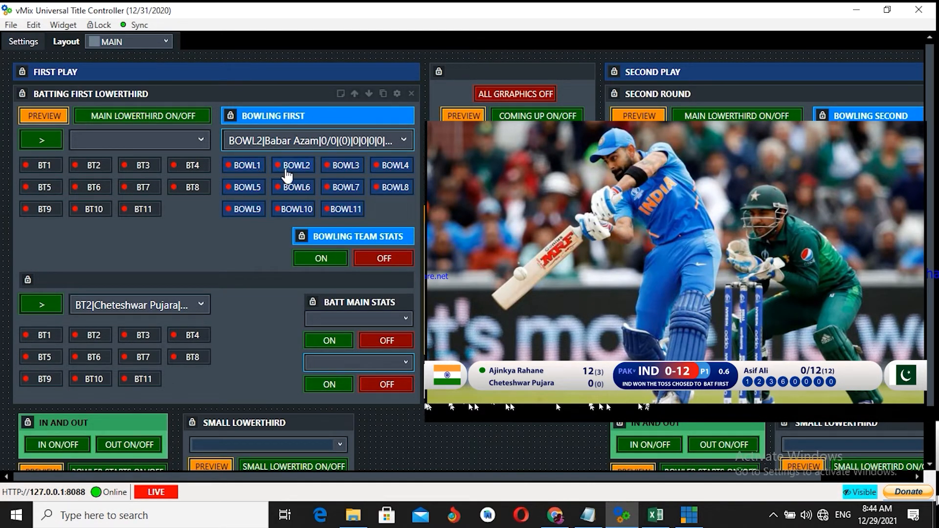
{"action": "left_click", "coordinate": [286, 169]}
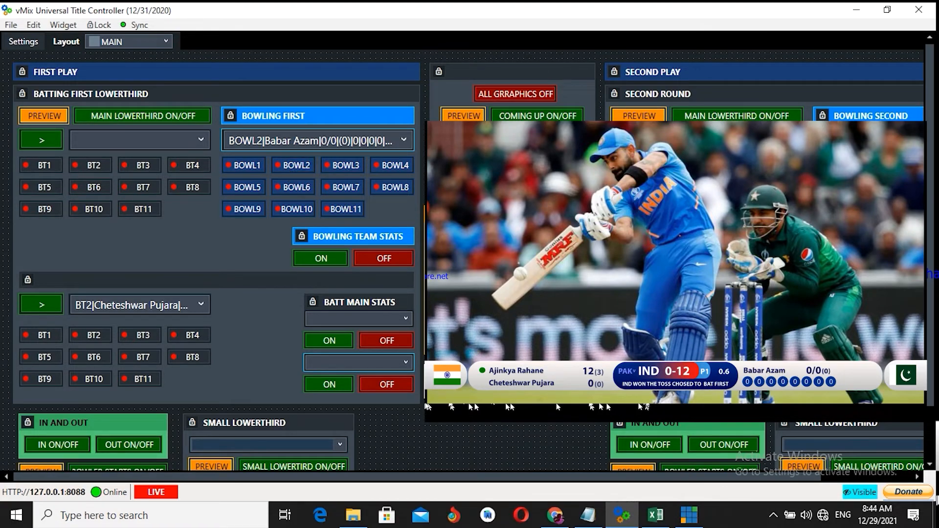
Switch back to the Excel workbook, enter 0 and 1 for Babar Azam's first two balls on the Bowling 1st sheet, and save
{"action": "left_click", "coordinate": [656, 515]}
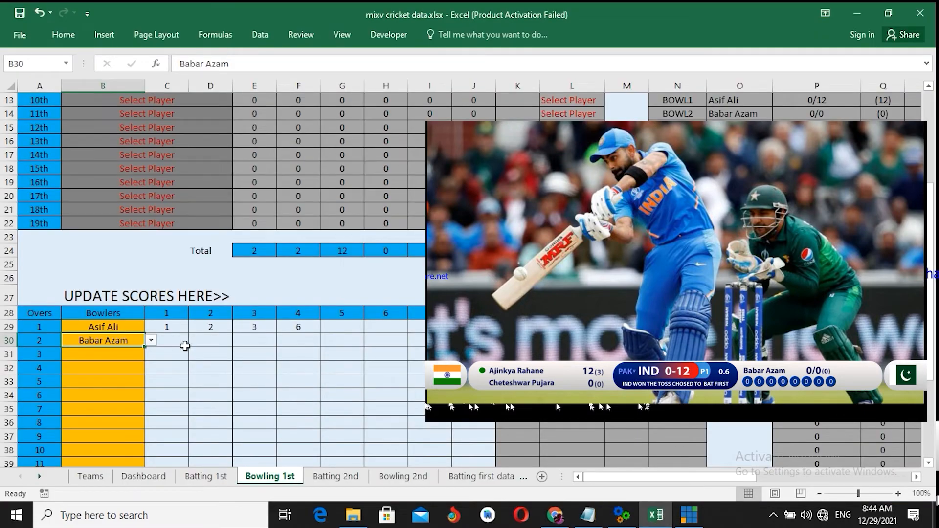
{"action": "left_click", "coordinate": [178, 342]}
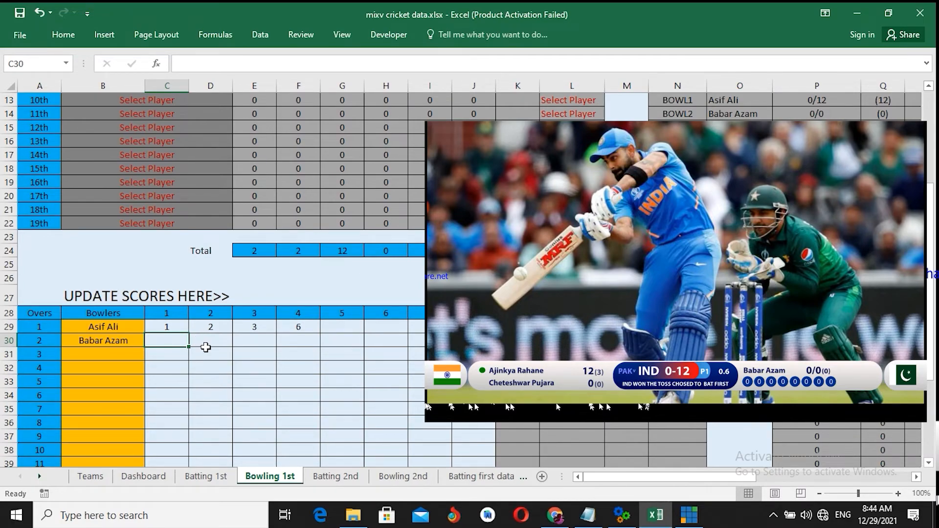
{"action": "type", "text": "0"}
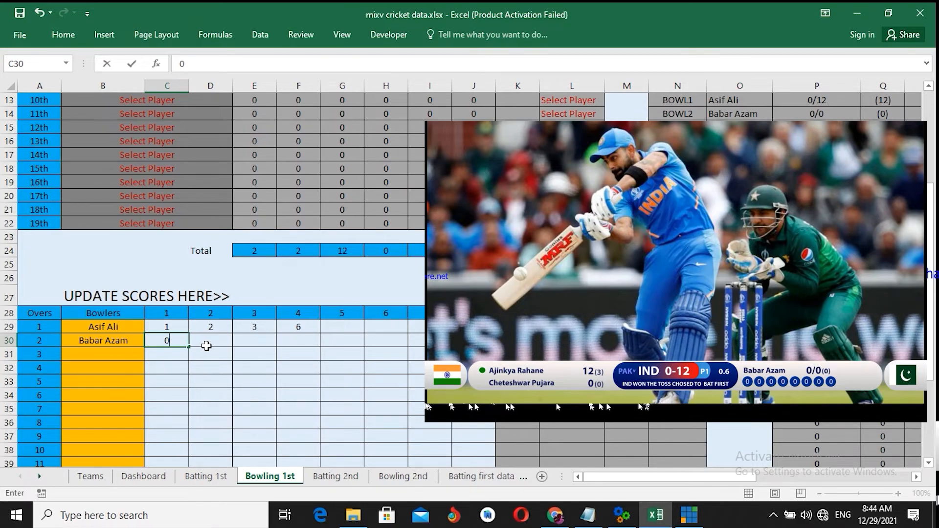
{"action": "left_click", "coordinate": [207, 346]}
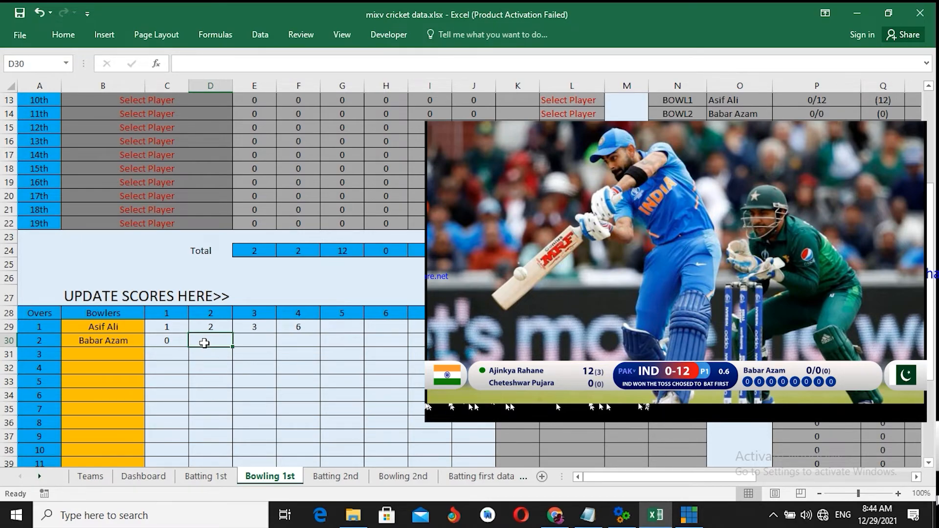
{"action": "type", "text": "1"}
{"action": "left_click", "coordinate": [221, 355]}
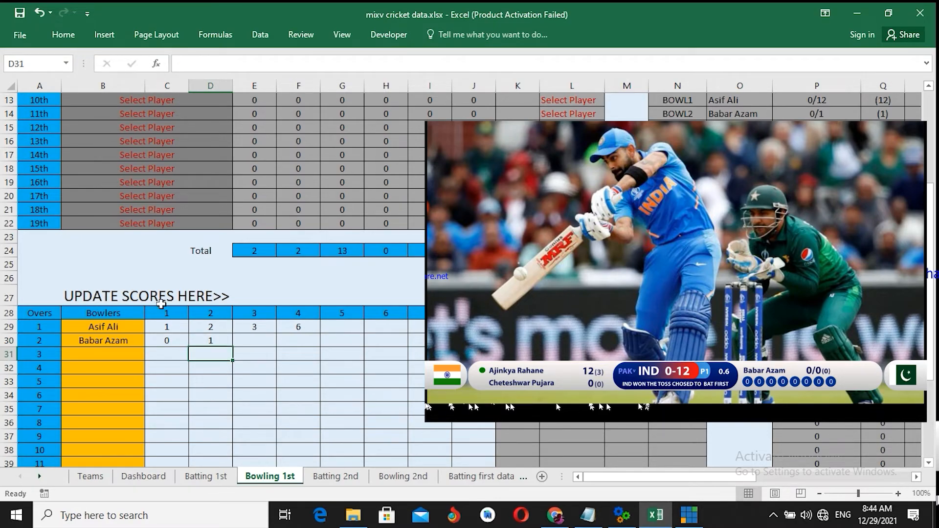
{"action": "left_click", "coordinate": [22, 14]}
Enter w for Babar Azam's ball 3 in over 2 and save the workbook to update the lower third
{"action": "left_click", "coordinate": [248, 343]}
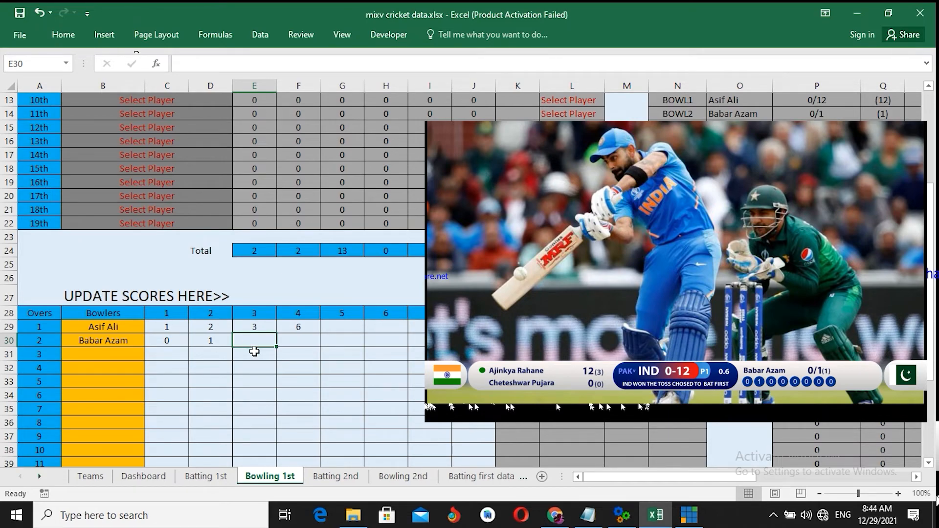
{"action": "type", "text": "w"}
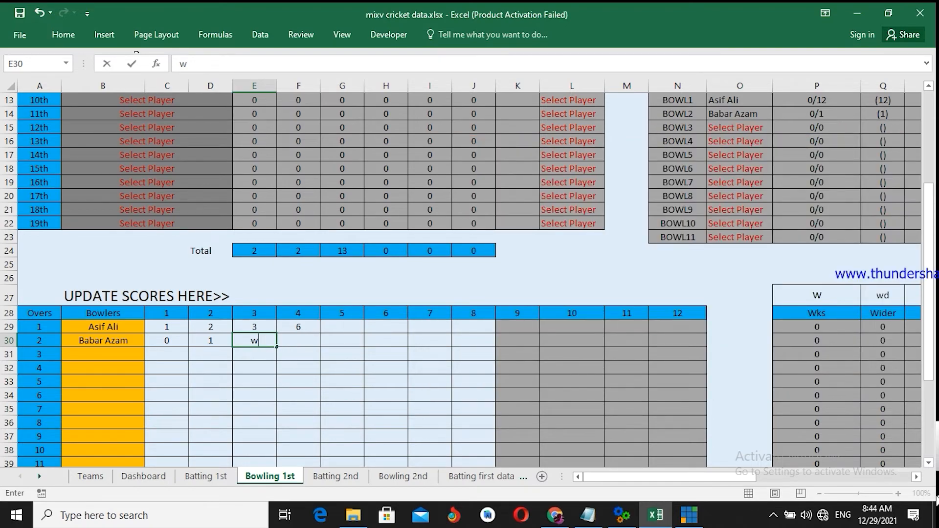
{"action": "left_click", "coordinate": [308, 379]}
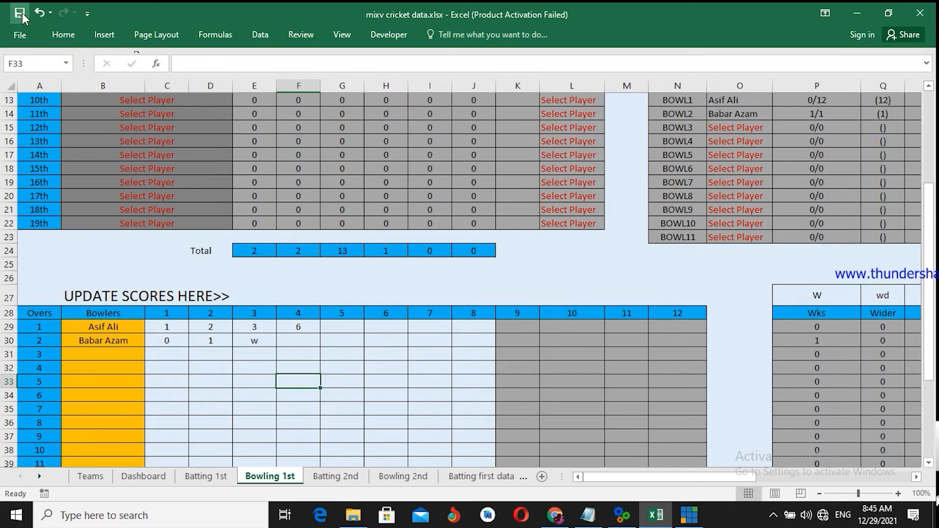
{"action": "left_click", "coordinate": [20, 13]}
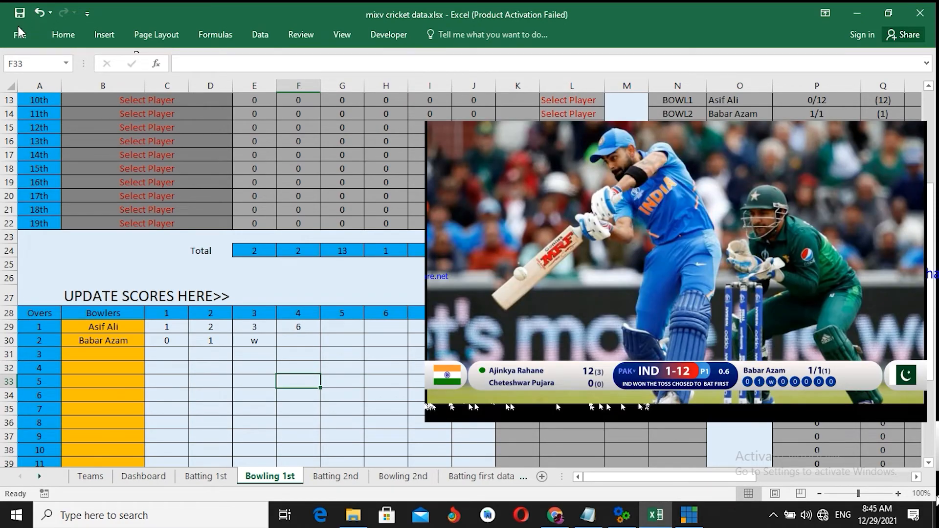
Enter wd for Babar Azam's ball 4 in over 2 and save the workbook
{"action": "left_click", "coordinate": [294, 344]}
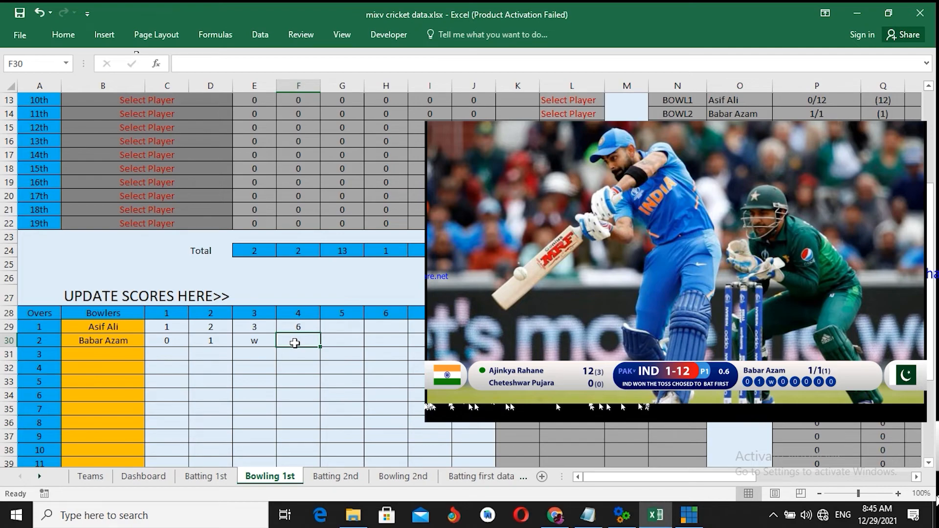
{"action": "type", "text": "wd"}
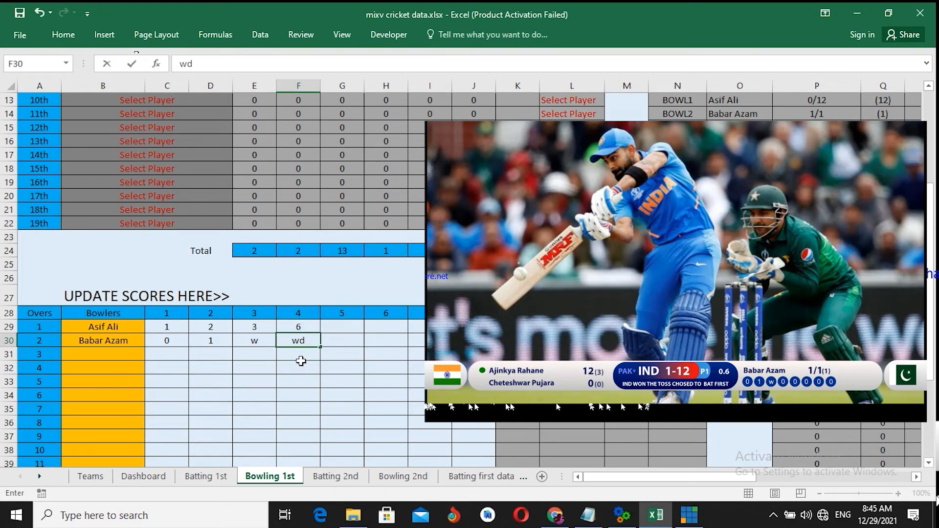
{"action": "key", "text": "Return"}
{"action": "key", "text": "Return"}
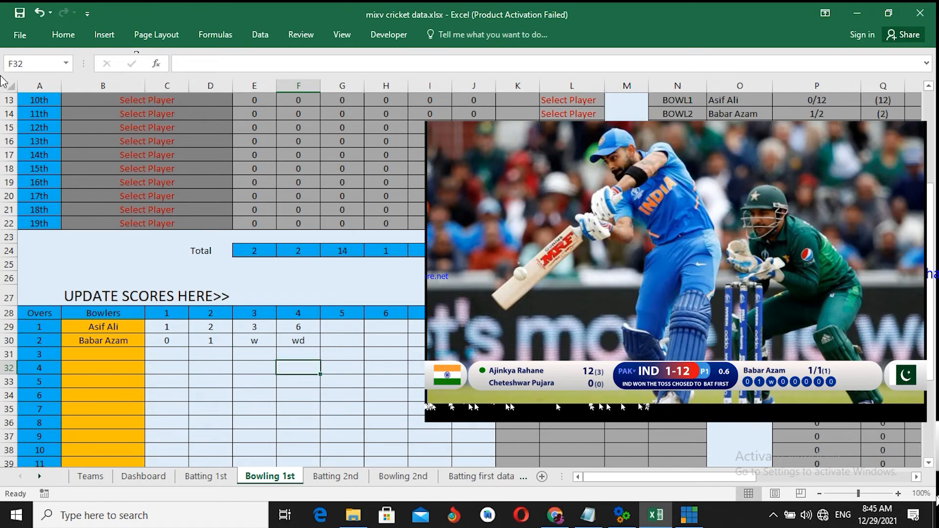
{"action": "left_click", "coordinate": [20, 15]}
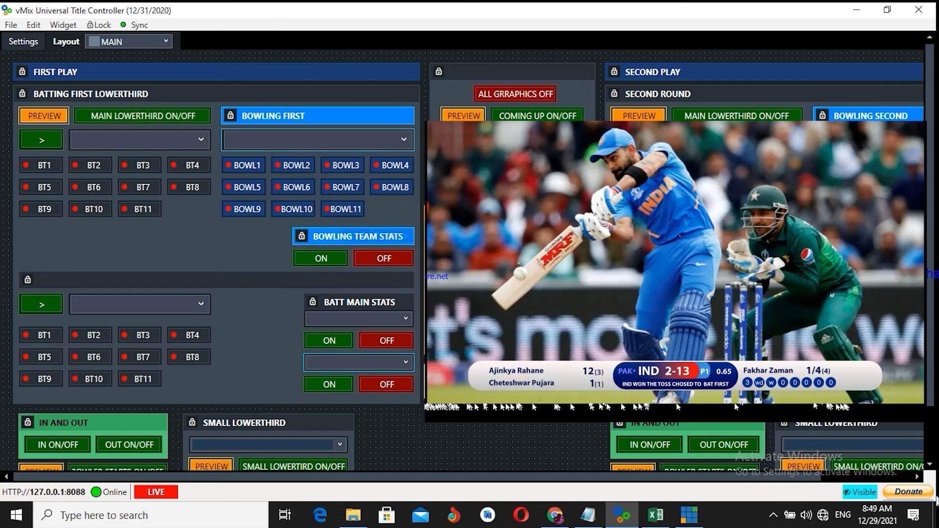
In vMix Universal Title Controller, show the High 6 statistic for Ajinkya Rahane under the team score, and replace it with MIXV T20 TOURNAMENT
{"action": "left_click", "coordinate": [393, 319]}
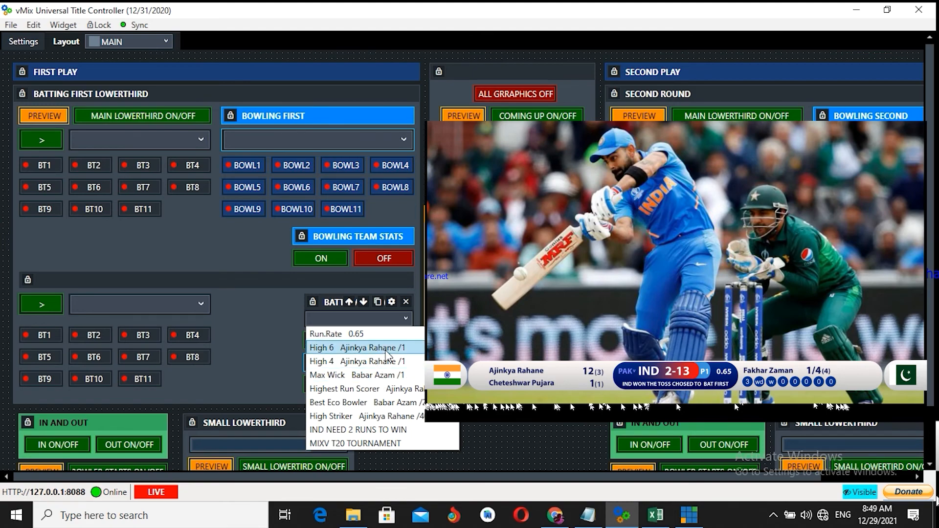
{"action": "left_click", "coordinate": [380, 385]}
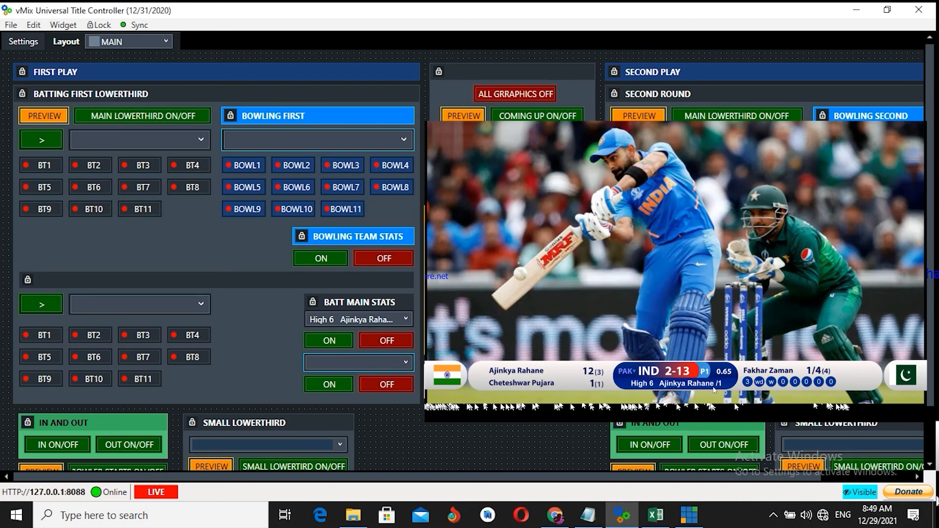
{"action": "left_click", "coordinate": [395, 321]}
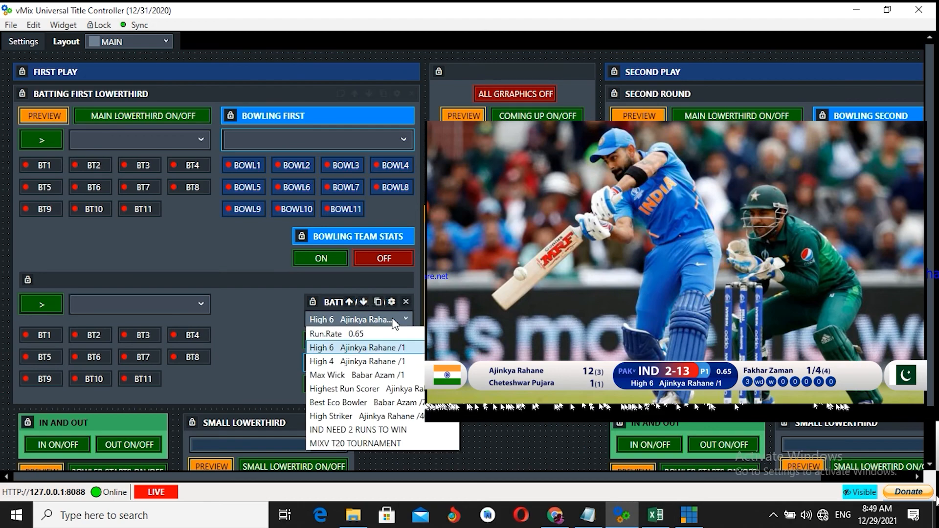
{"action": "left_click", "coordinate": [378, 375]}
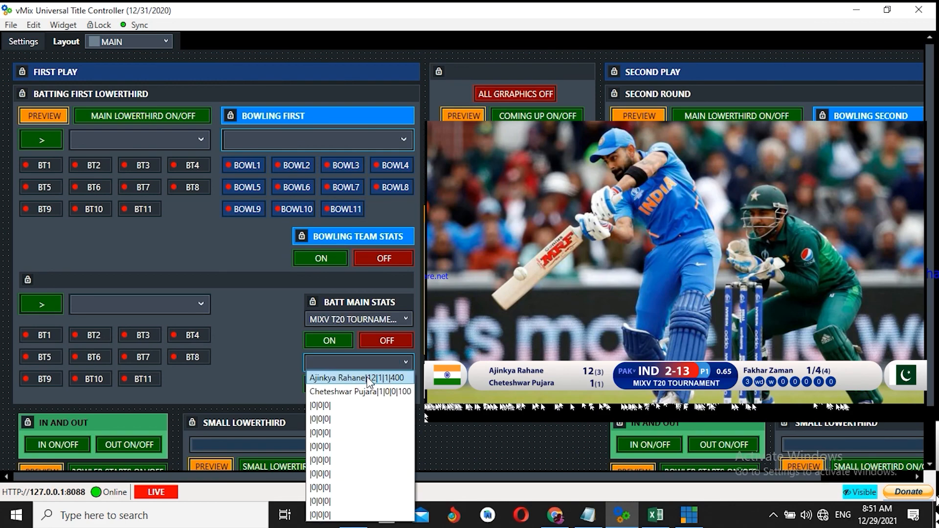
Show Ajinkya Rahane's individual batting statistics in the first-innings lower third
{"action": "left_click", "coordinate": [367, 378]}
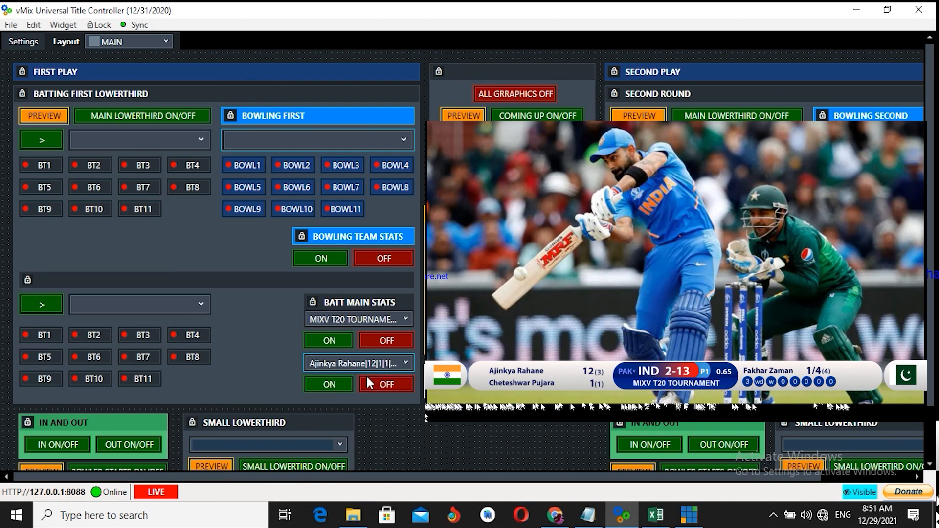
{"action": "left_click", "coordinate": [342, 383]}
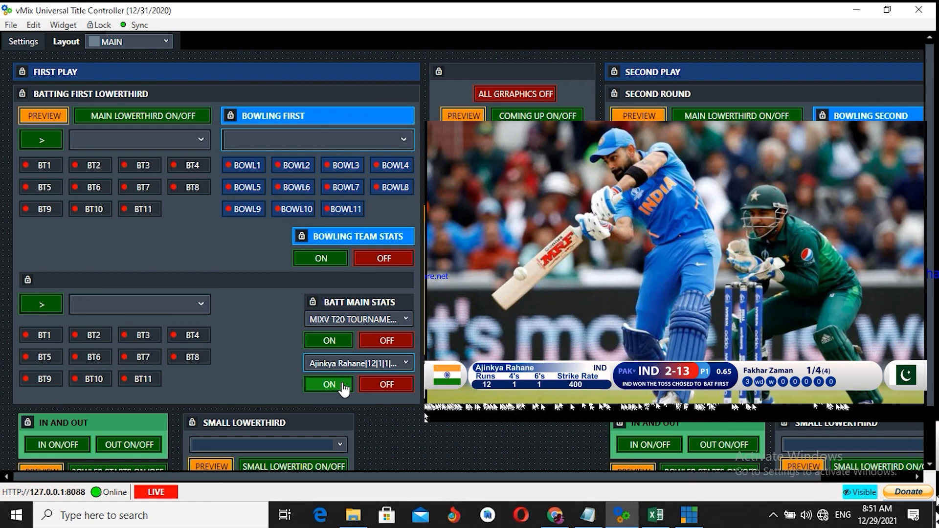
Toggle the first-play IN graphic above the lower third and turn on the bowler statistics graphic
{"action": "scroll", "coordinate": [73, 386], "scroll_direction": "down", "scroll_amount": 1}
{"action": "left_click", "coordinate": [73, 386]}
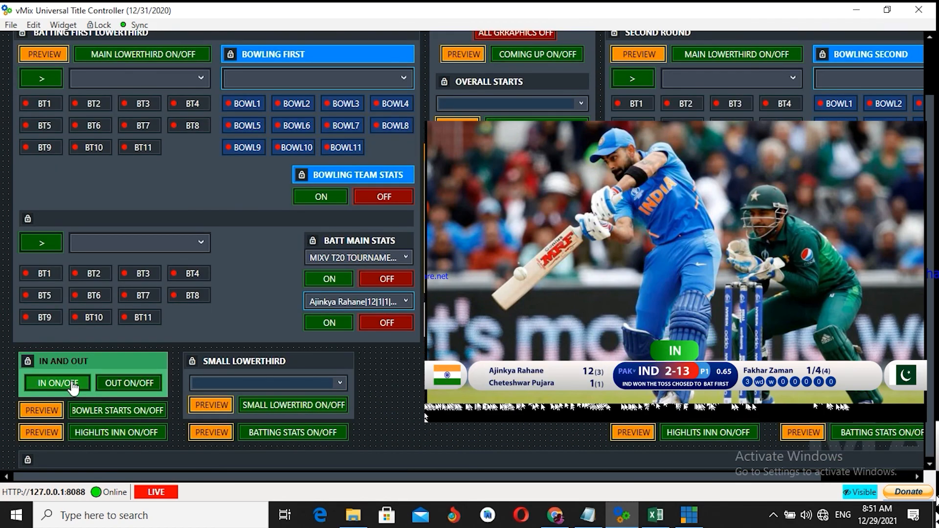
{"action": "left_click", "coordinate": [72, 385]}
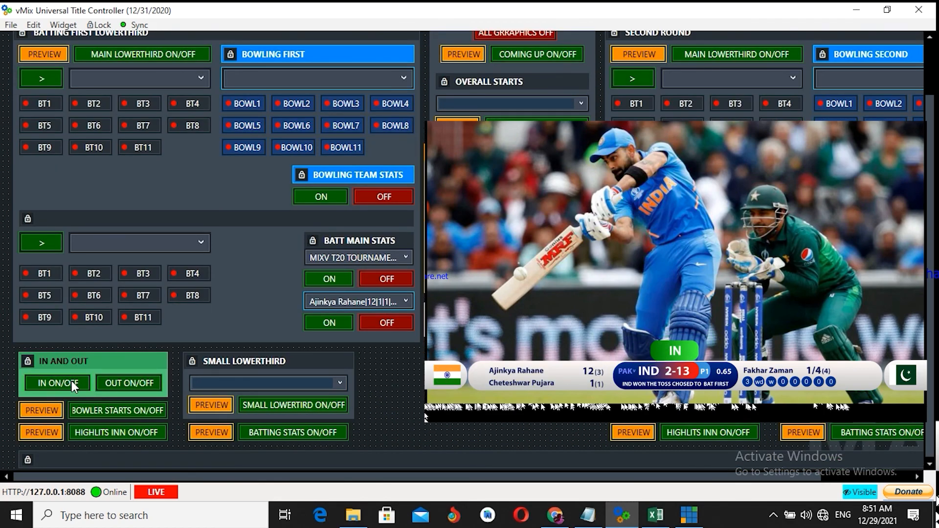
{"action": "left_click", "coordinate": [101, 413]}
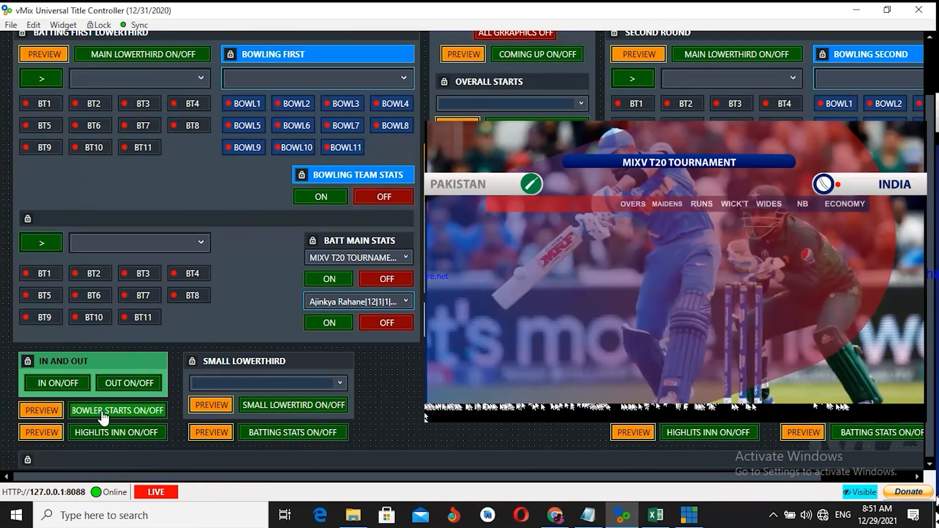